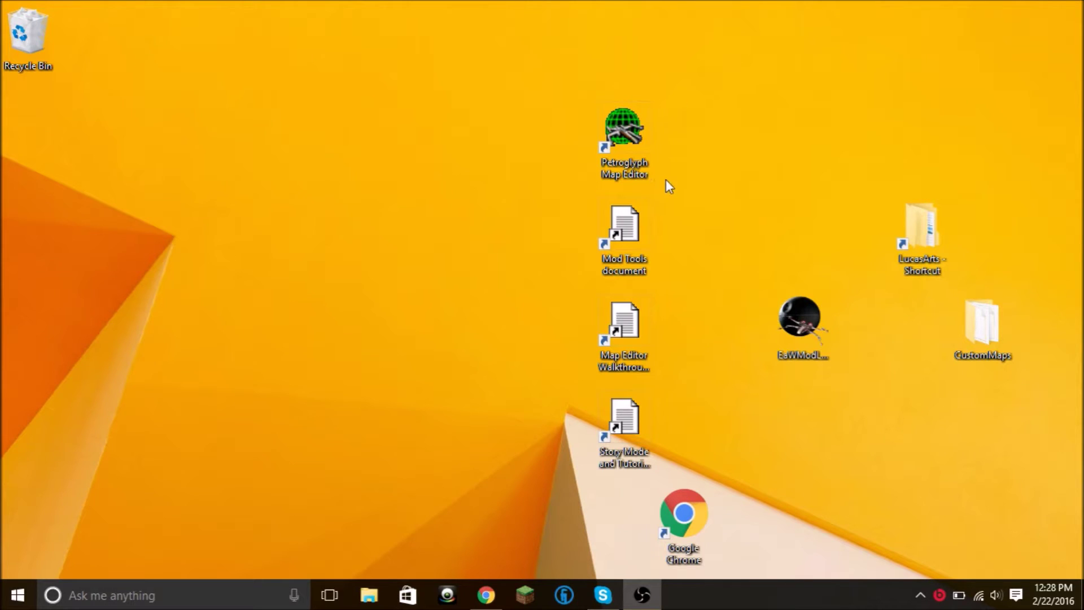
Step: Bring up the Ninja Bunny Gaming website in Google Chrome from the taskbar
drag(670, 183, 746, 138)
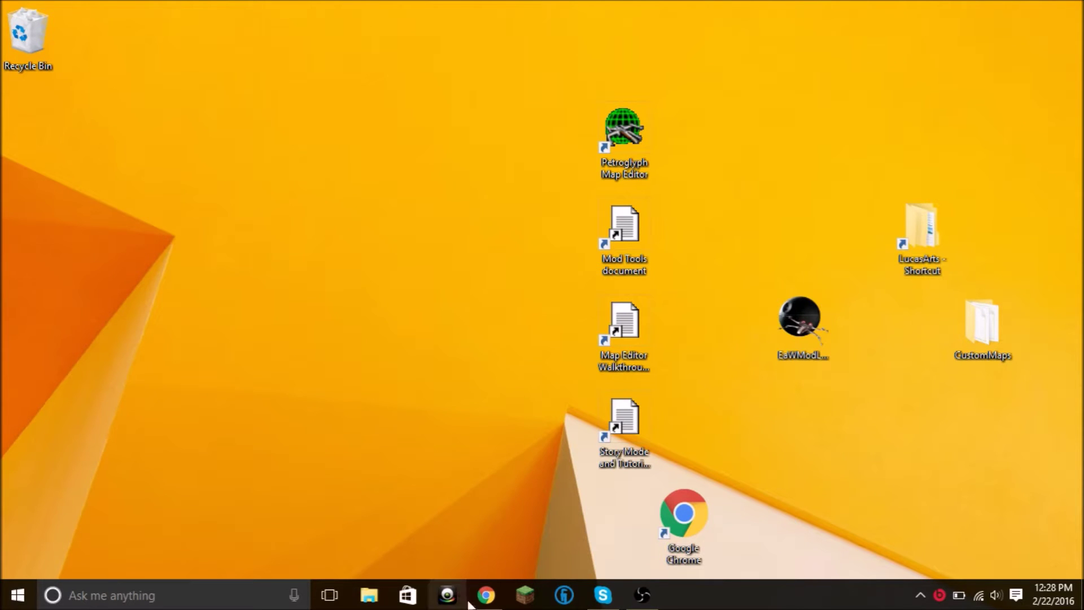
click(485, 595)
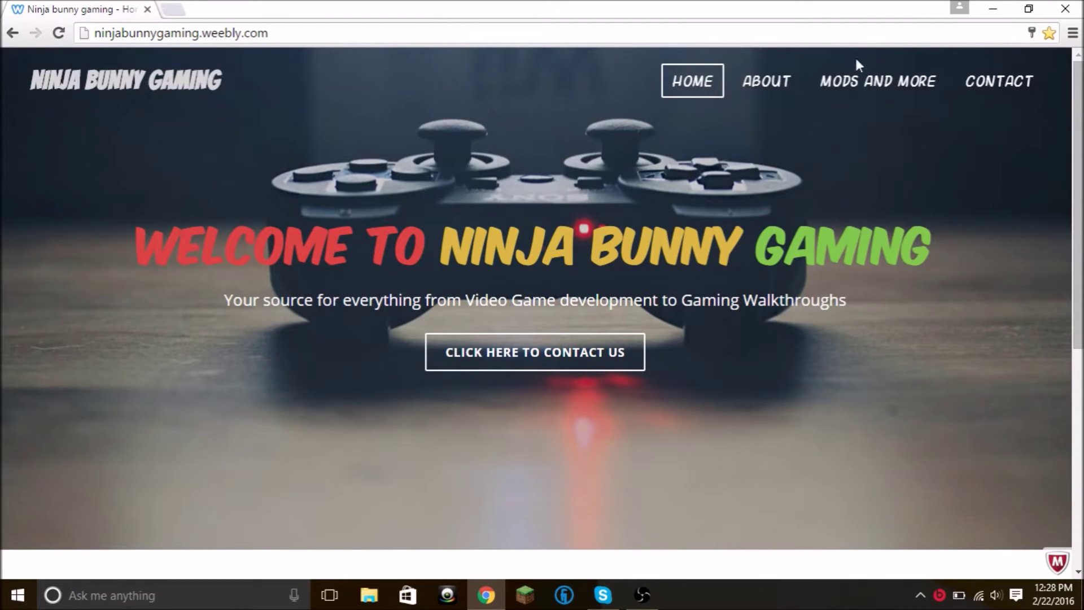
Step: Go to the Mods and More page and scroll down to the map editor section
click(833, 87)
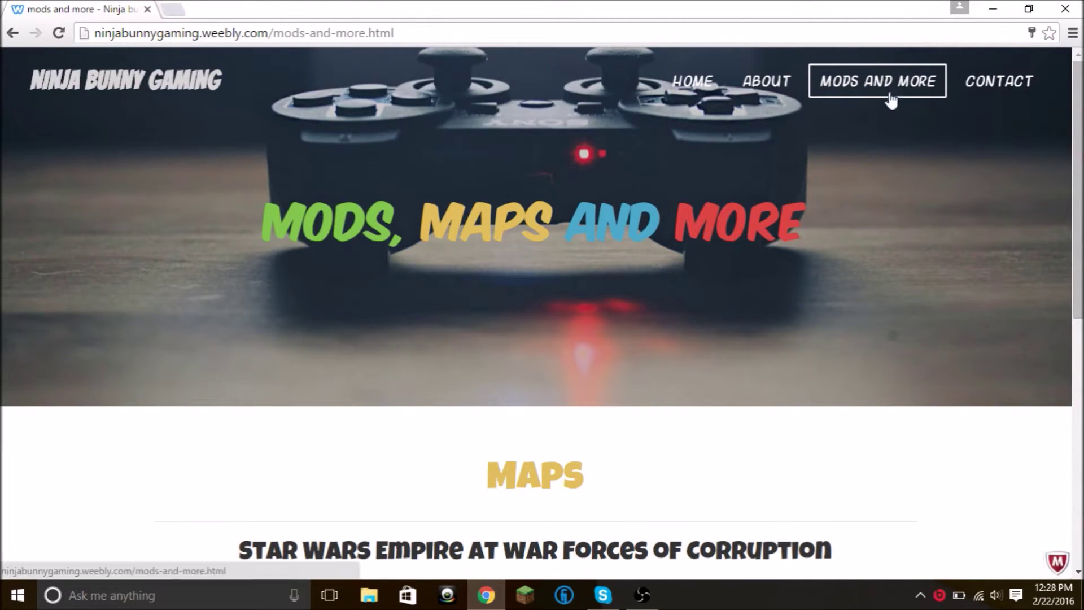
scroll(756, 169, down, 4)
scroll(745, 169, down, 5)
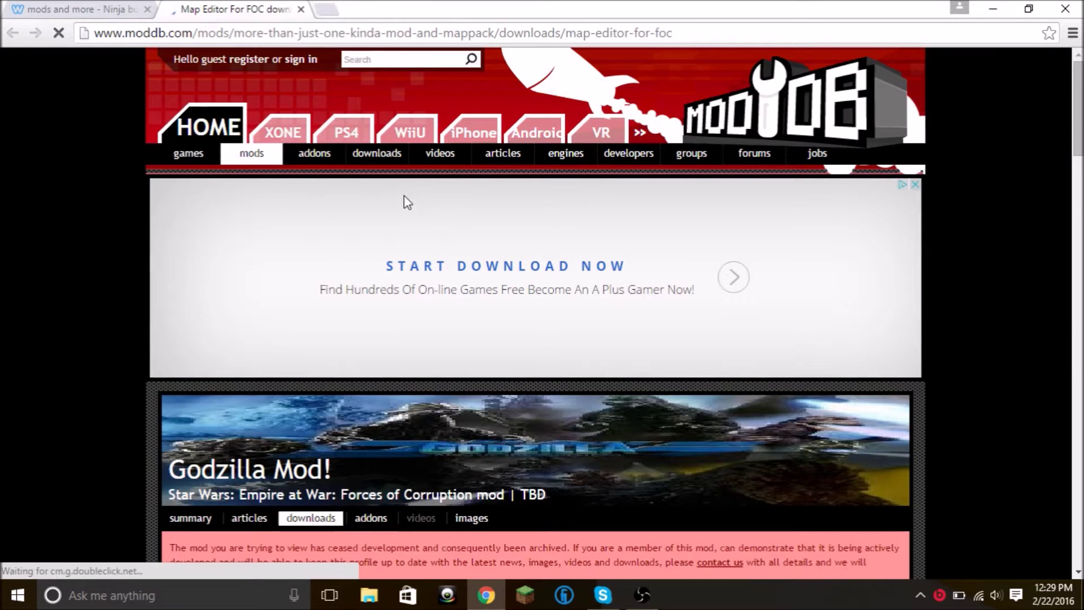
scroll(404, 201, down, 3)
scroll(402, 184, down, 2)
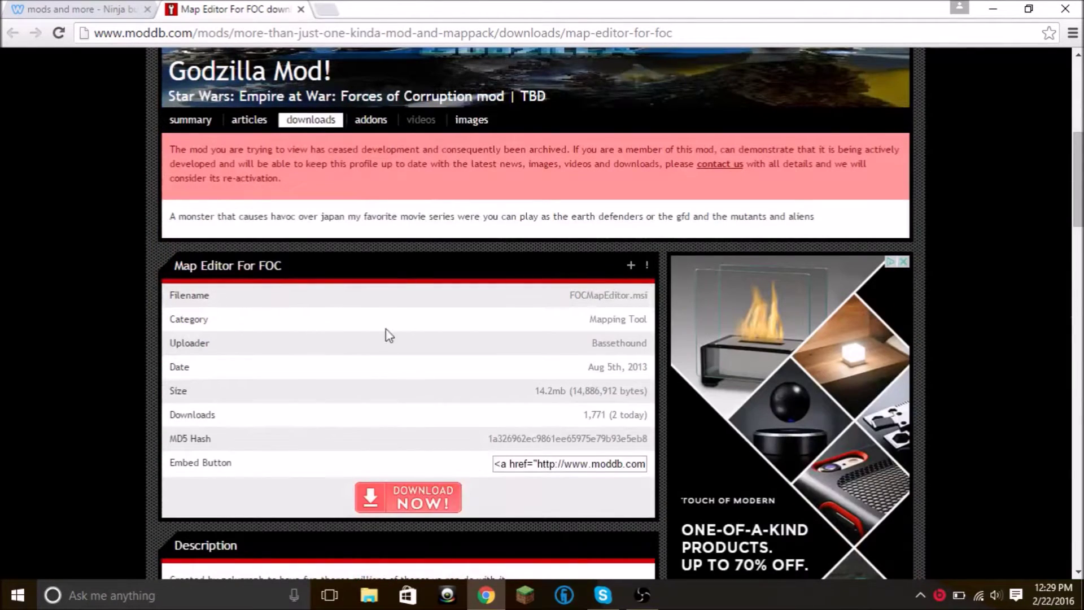
Step: Download FOCMapEditor.msi from ModDB, dismiss the notice, and minimize Chrome
click(431, 504)
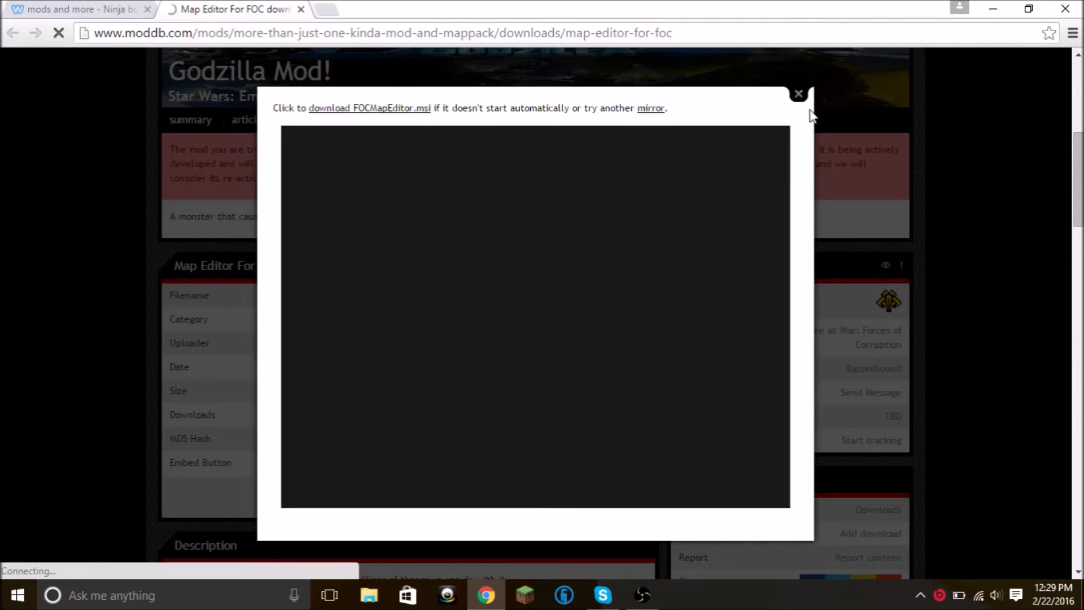
click(798, 94)
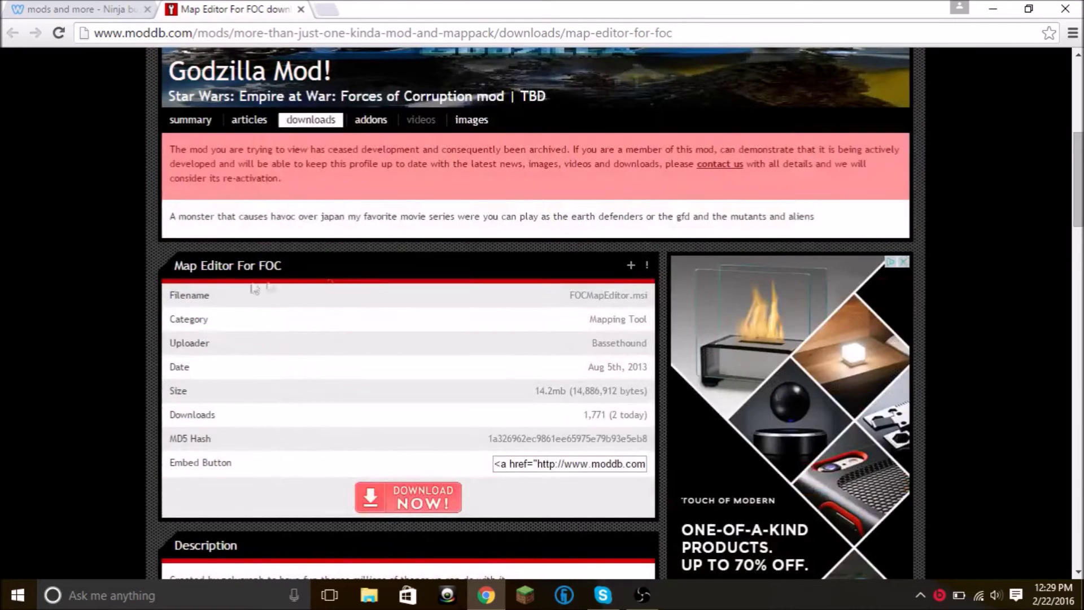
scroll(652, 147, up, 6)
click(992, 8)
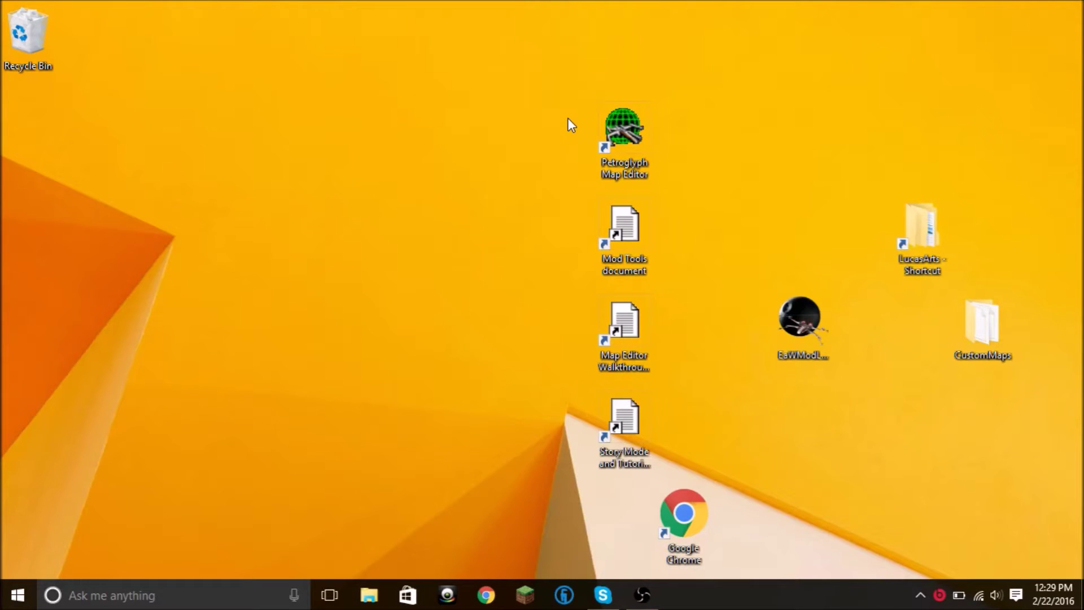
drag(604, 70, 544, 165)
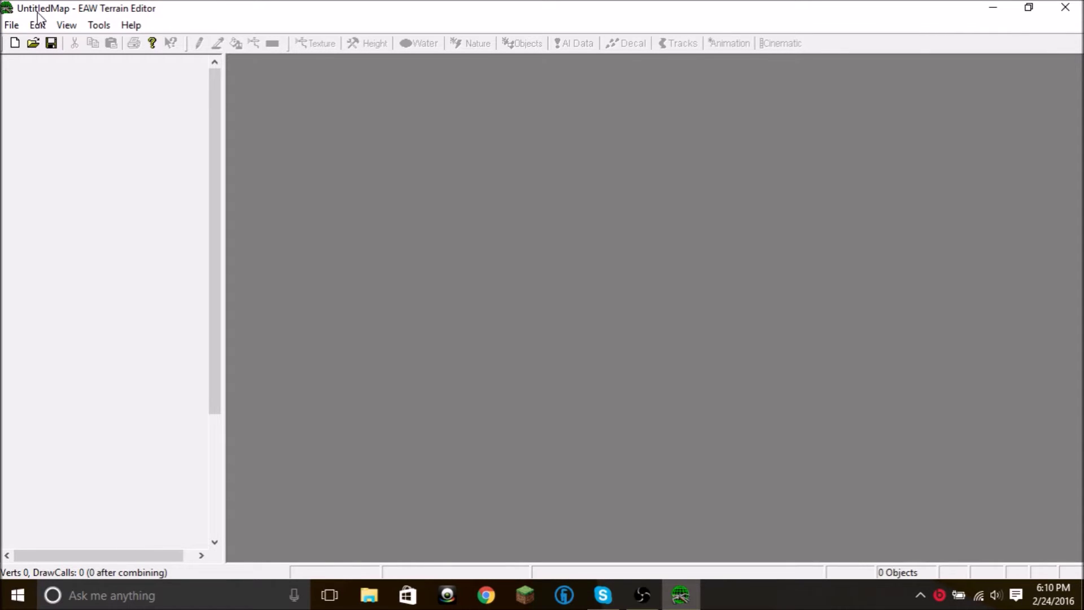
Step: Accept the default terrain settings, then start a New Space map, discarding the untitled one
click(11, 24)
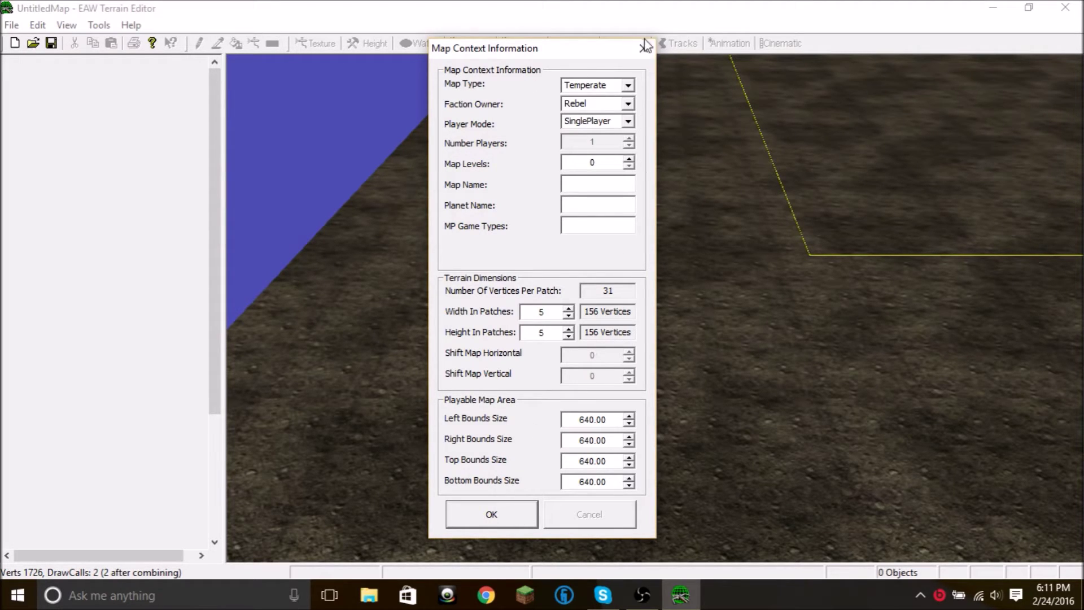
click(491, 513)
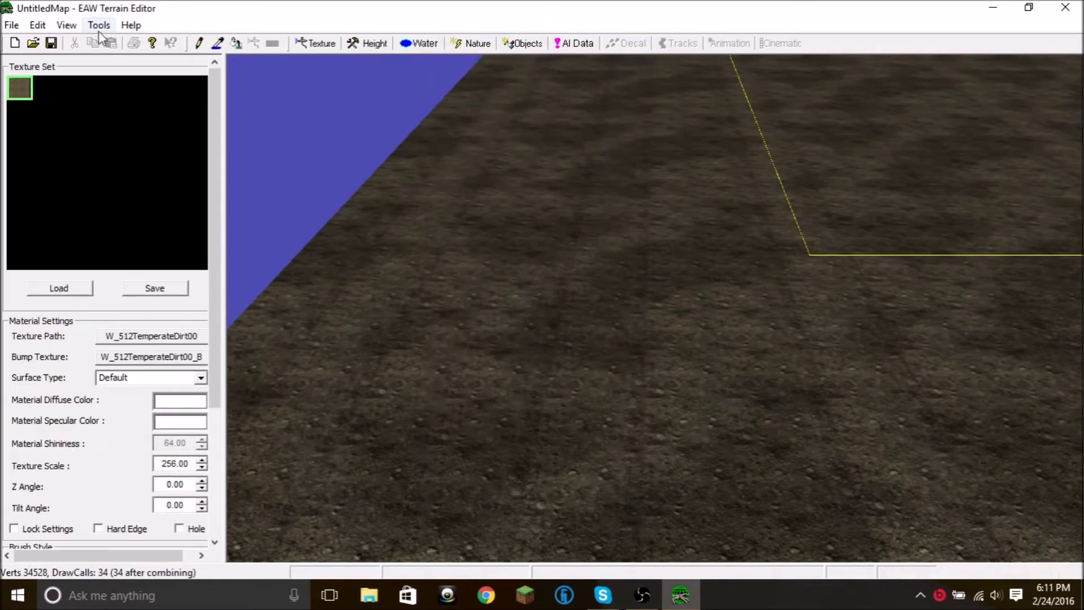
click(12, 25)
click(102, 60)
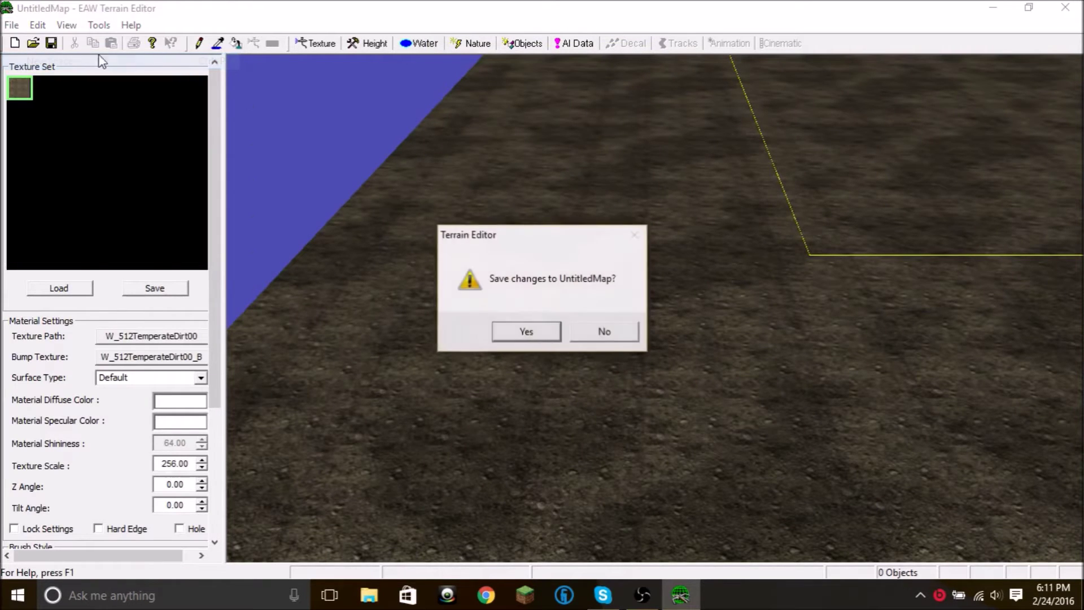
click(603, 333)
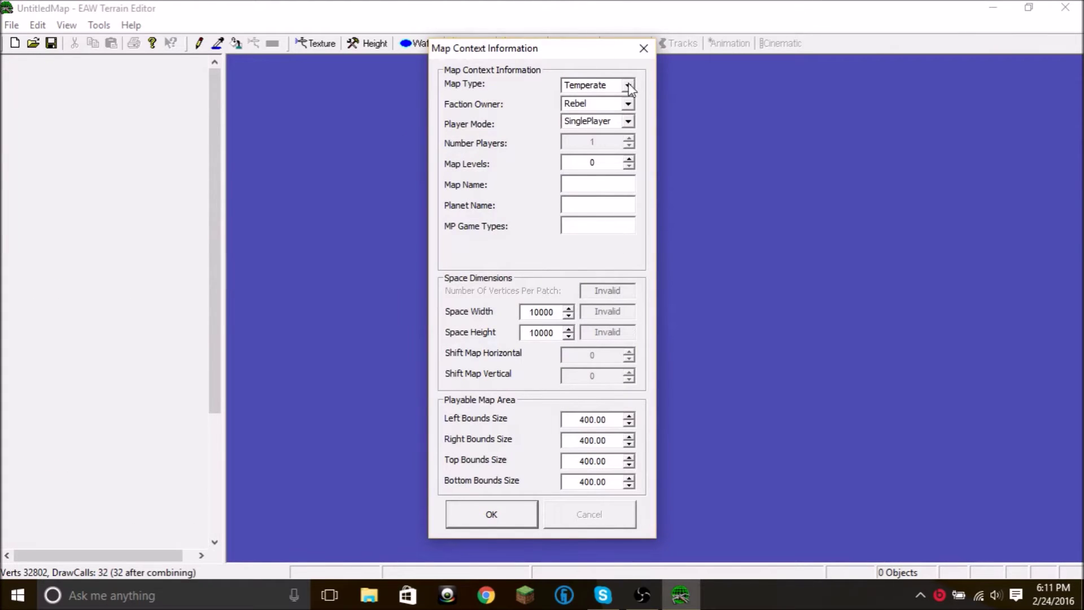
Step: Set Map Type to Space and Faction Owner to Branched
click(628, 86)
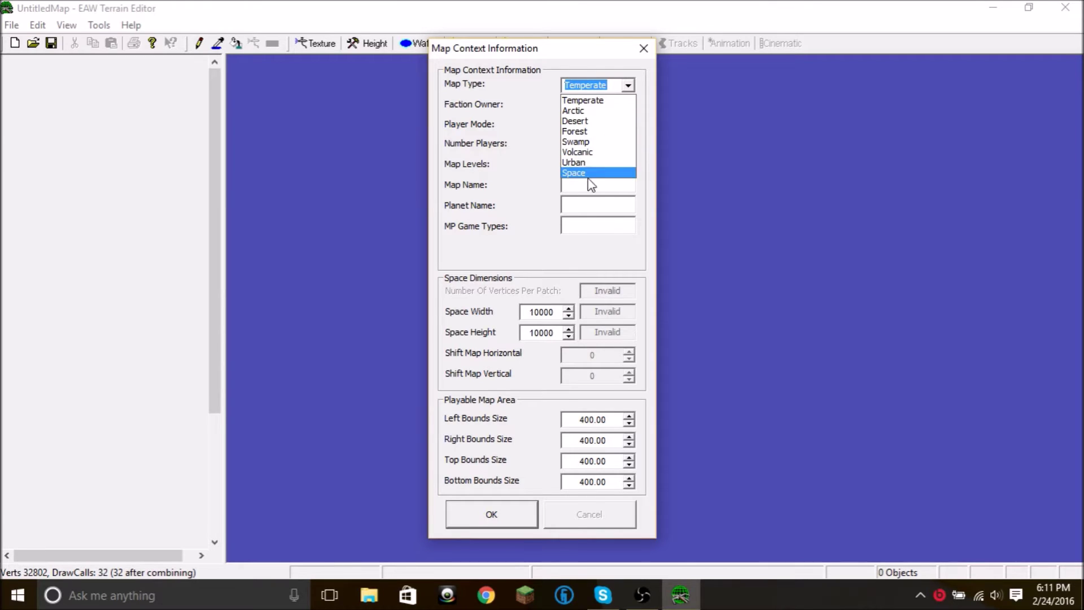
click(591, 174)
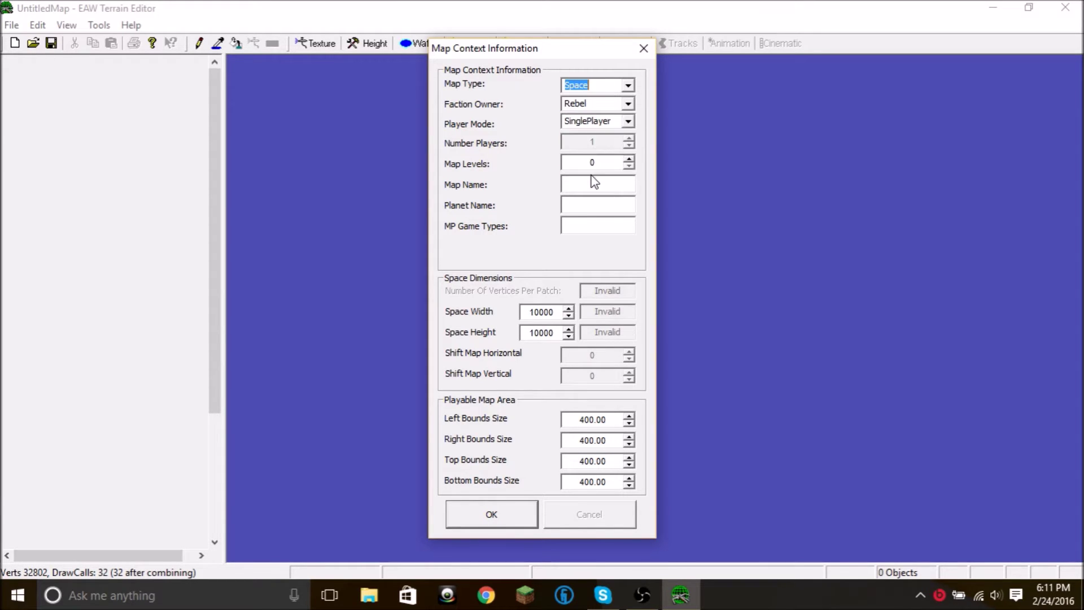
click(628, 104)
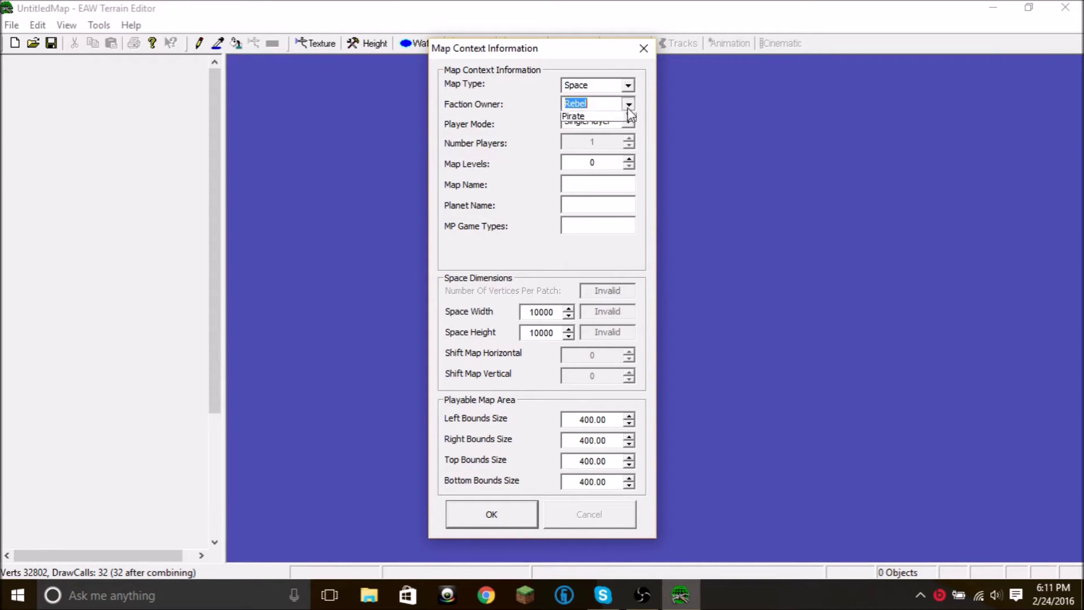
scroll(612, 133, up, 2)
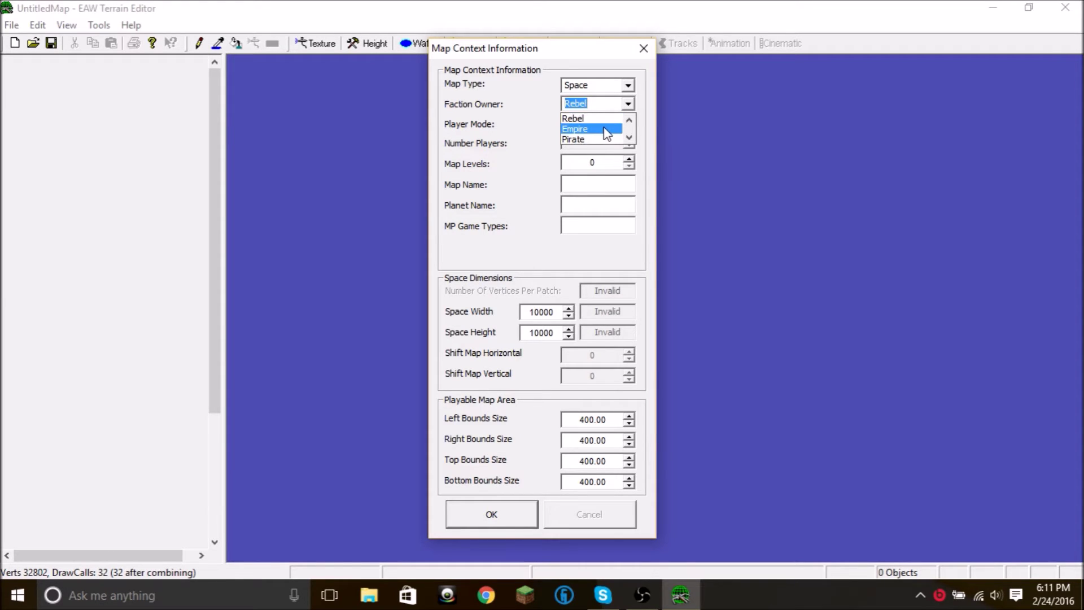
scroll(585, 137, down, 2)
scroll(585, 139, up, 3)
scroll(590, 139, down, 2)
click(607, 117)
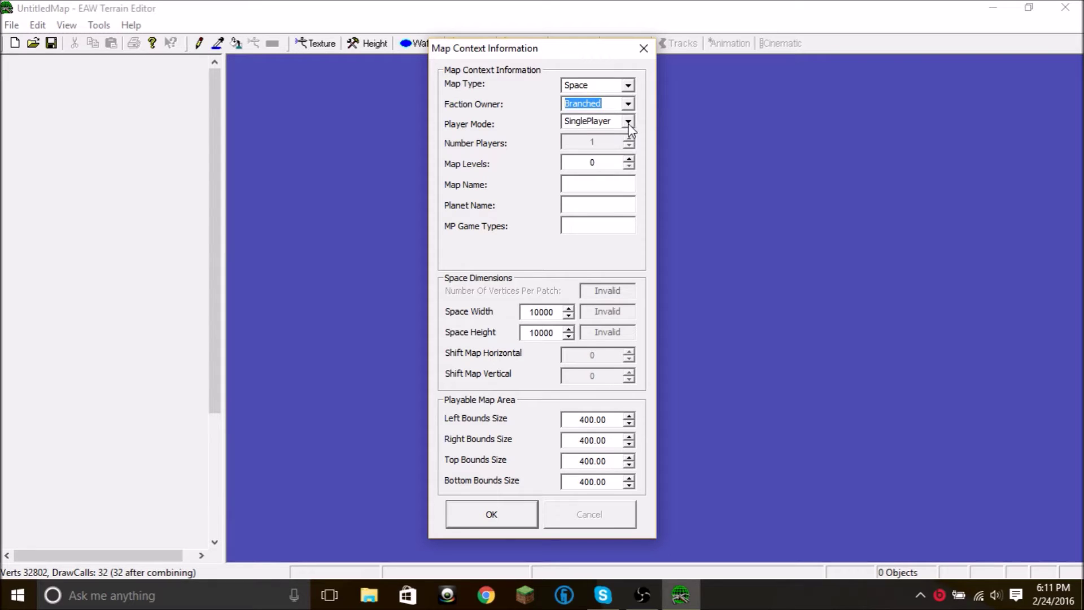
Step: Make the map MultiPlayer with 8 players and 1 map level
click(627, 122)
click(624, 146)
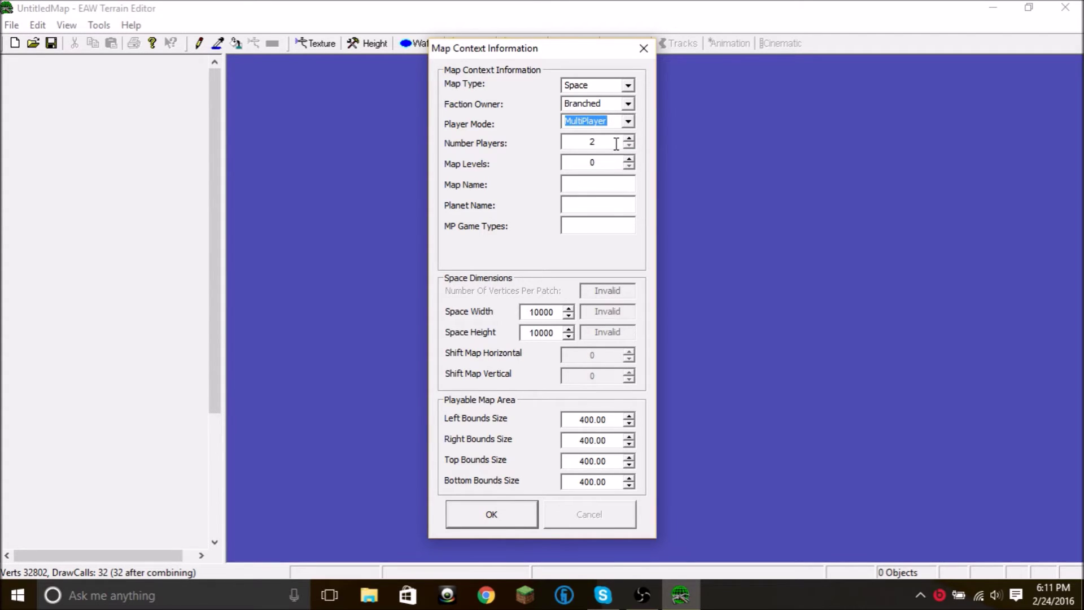
key(Tab)
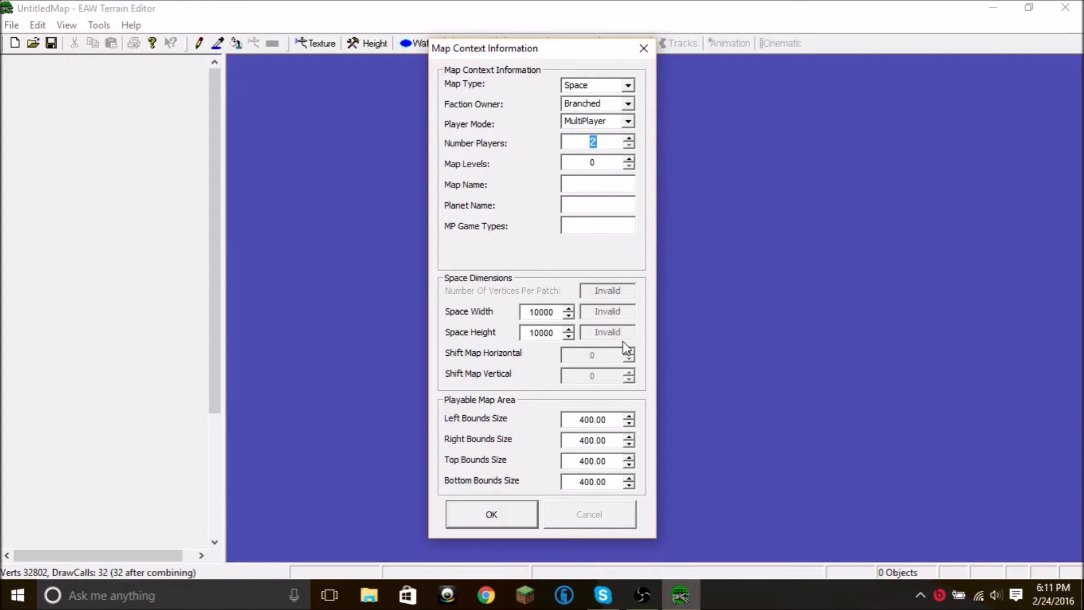
key(BackSpace)
text(3)
key(BackSpace)
text(8)
click(628, 159)
Step: Name the map 'space map' and the planet 'theplant', and enter MP game type 4v4
click(594, 181)
text(spa)
text(ce )
text(map)
text(the)
text(pla)
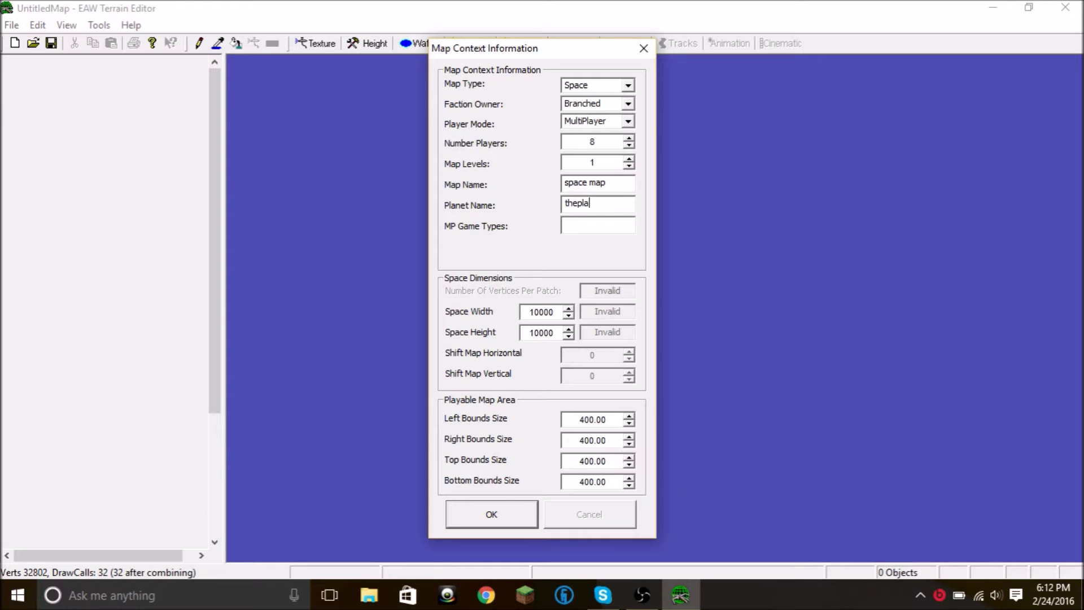
text(nt)
click(608, 226)
text(4v4)
Step: Set the space size to 15000 × 15000 and apply the map settings
double_click(540, 313)
key(Tab)
click(486, 511)
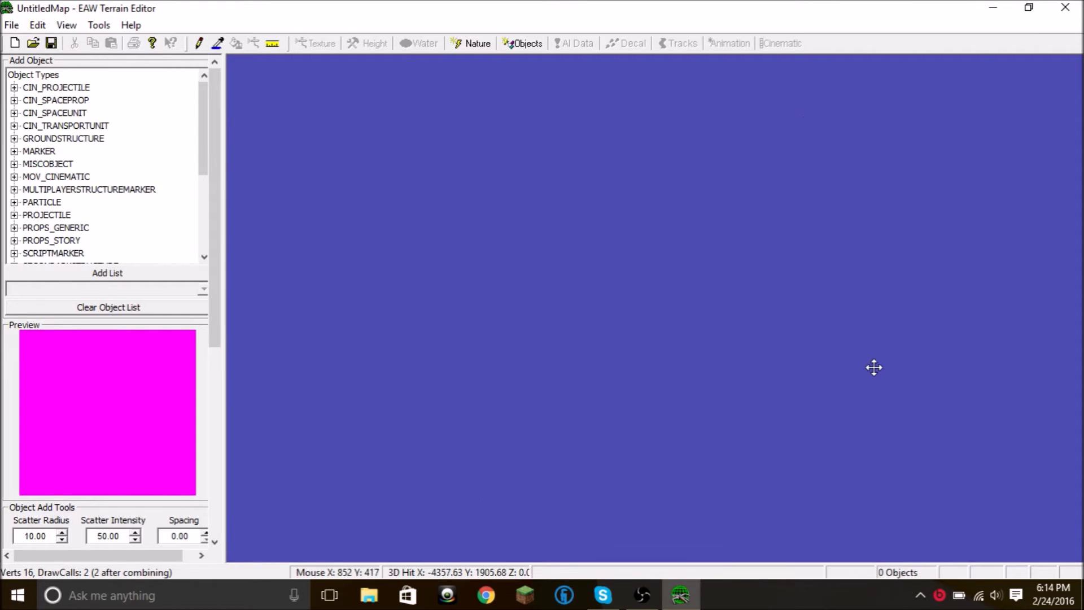
Step: Show the Object Types tree in the Add Object panel for the empty space map
middle_drag(817, 82, 520, 244)
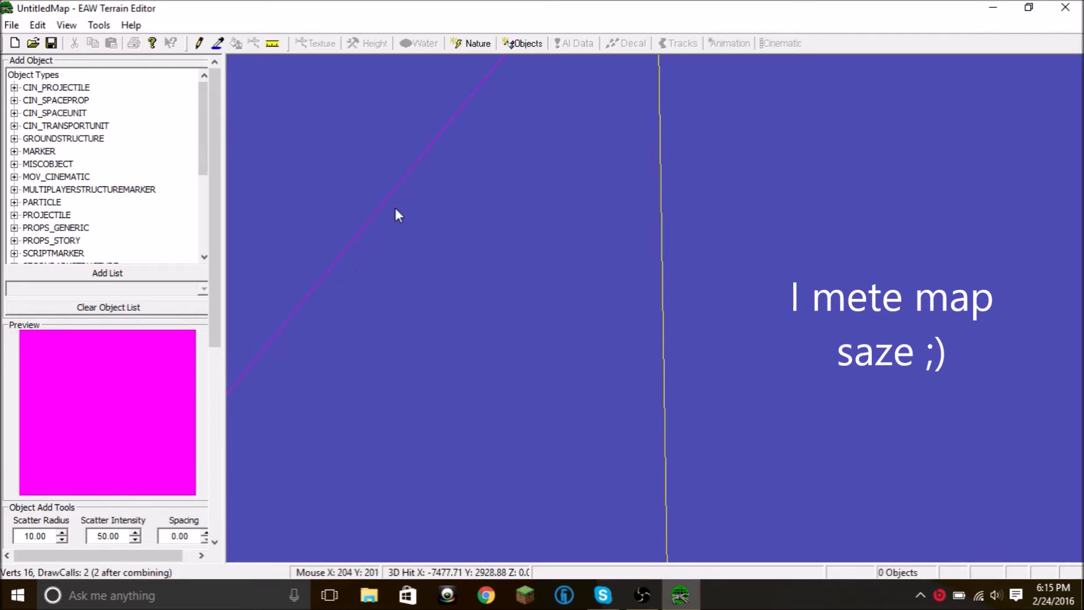
middle_drag(399, 213, 911, 481)
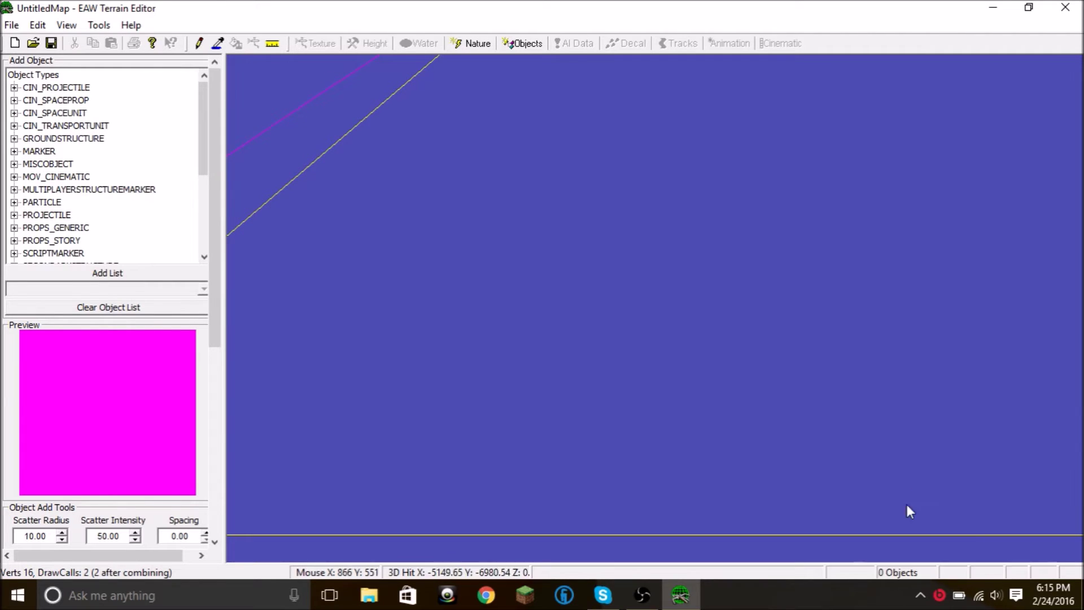
scroll(906, 501, up, 3)
click(8, 74)
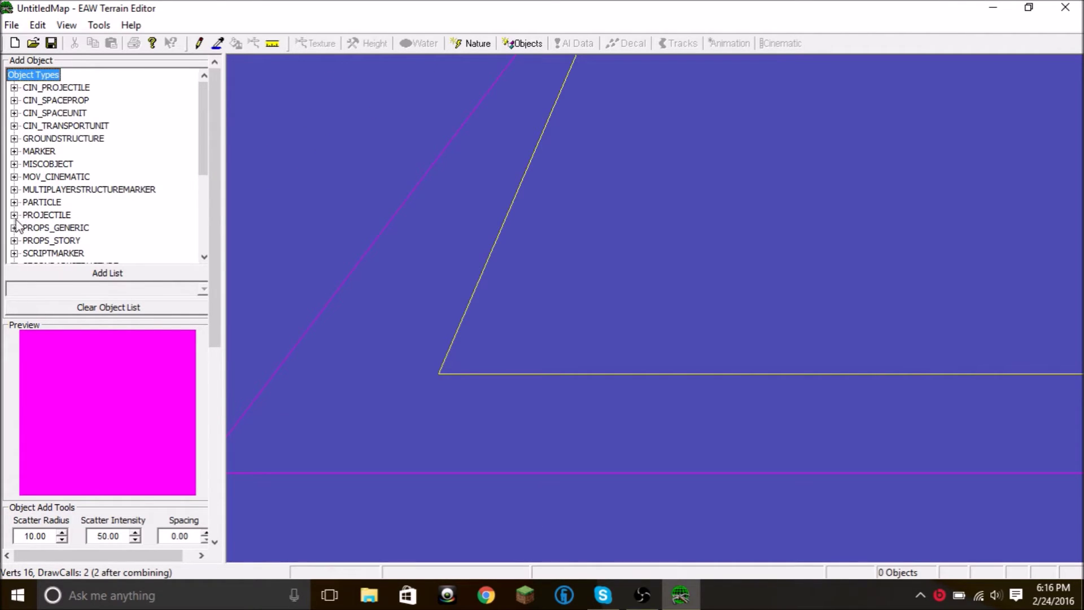
Step: Expand MARKER and preview the TEAM_00 to TEAM_02 base position and spawn point markers
scroll(85, 147, down, 4)
scroll(19, 228, up, 4)
click(14, 152)
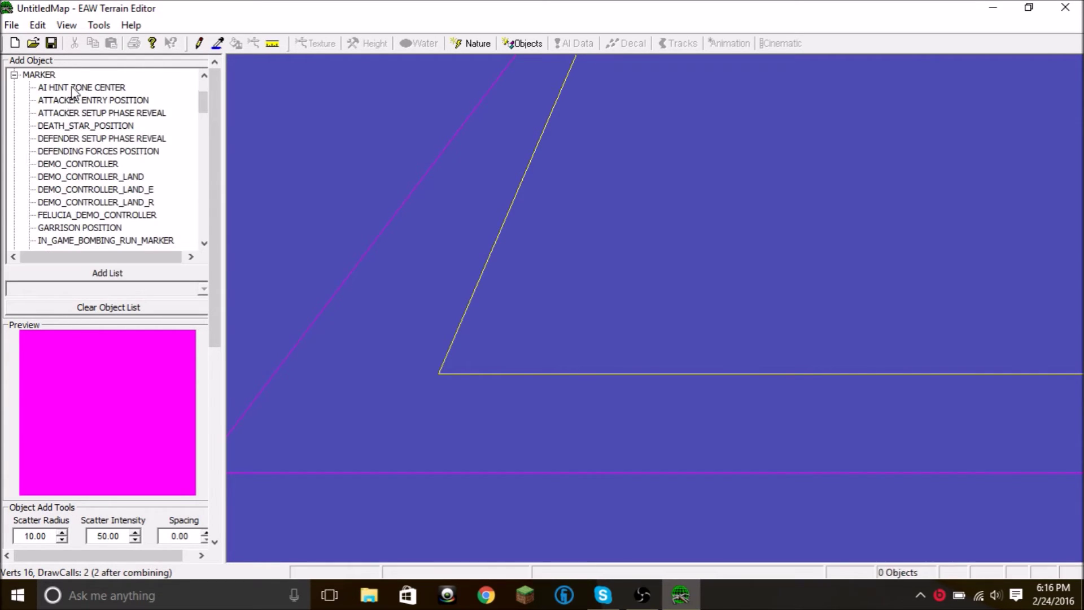
scroll(89, 99, down, 3)
scroll(91, 99, down, 13)
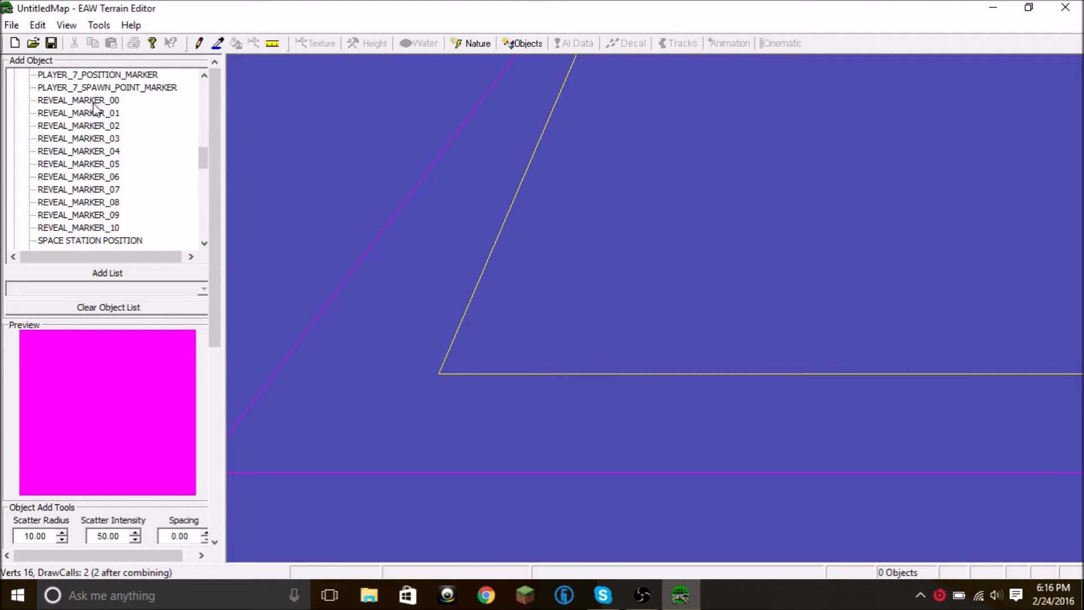
scroll(96, 113, down, 5)
scroll(104, 144, down, 1)
scroll(107, 148, up, 1)
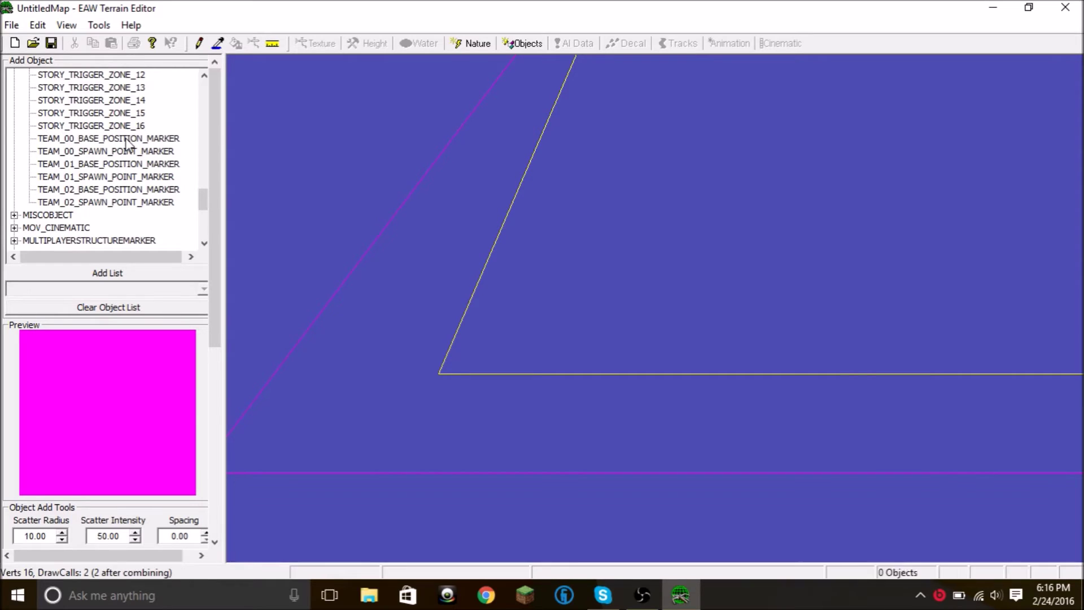
click(125, 139)
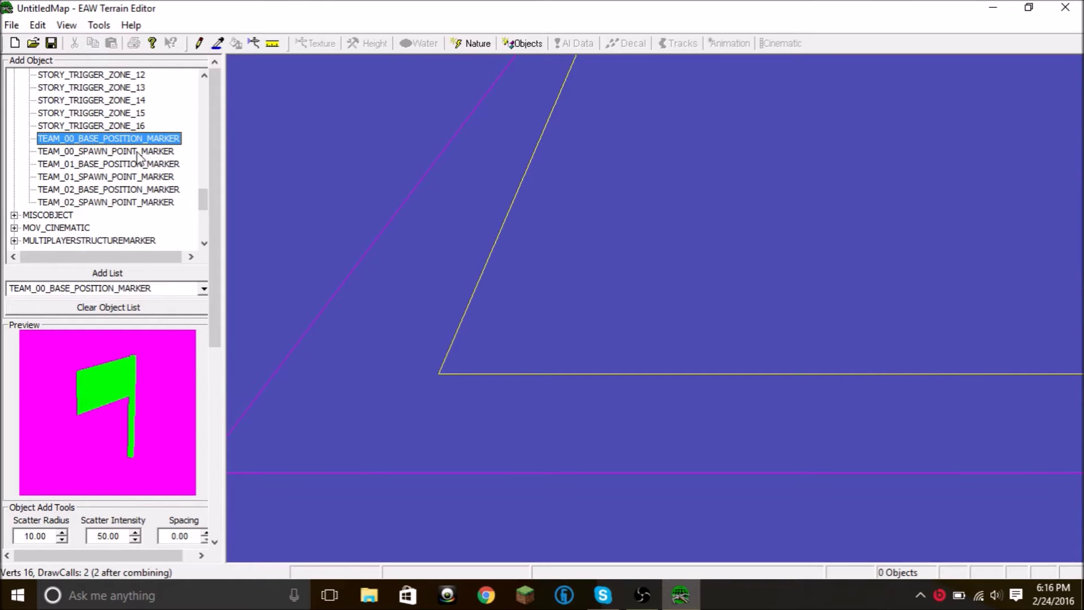
click(136, 151)
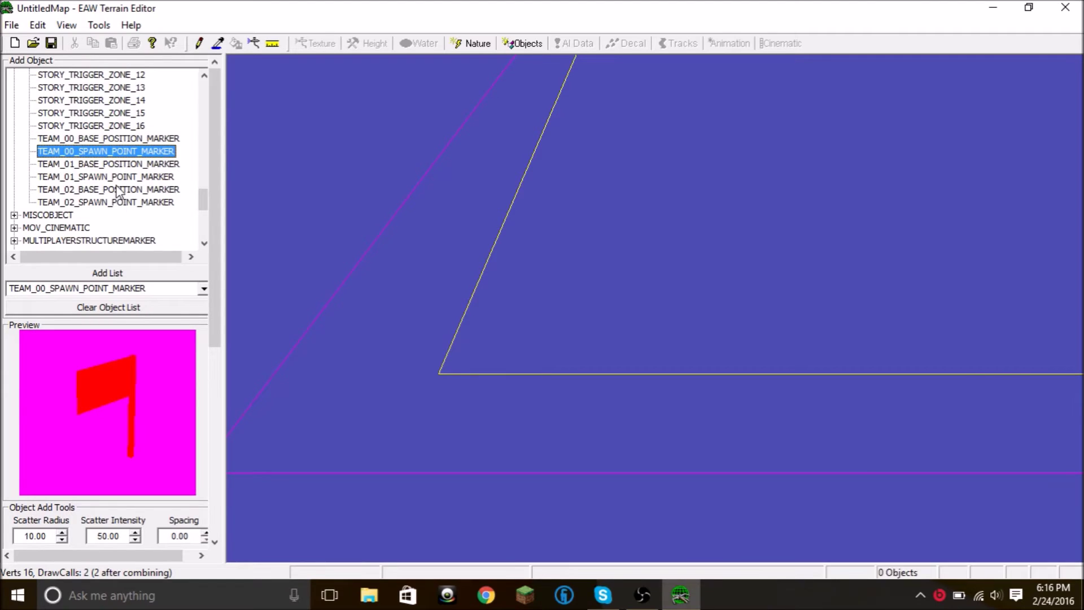
click(123, 138)
click(125, 163)
click(118, 176)
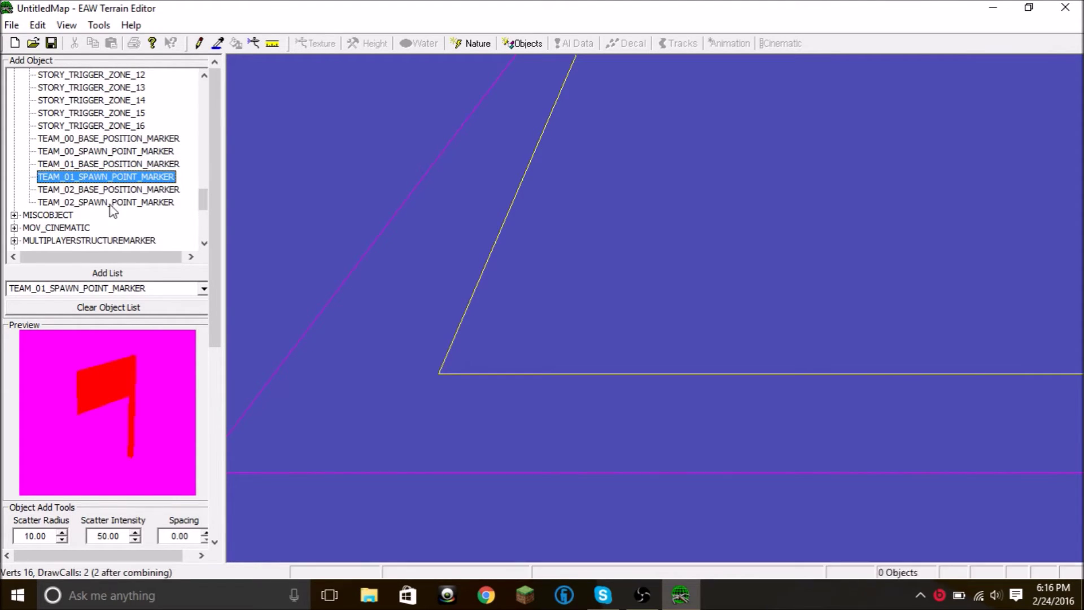
click(104, 189)
Step: Preview the PLAYER_0 to PLAYER_7 markers, then choose TEAM_00_SPACE_STATION for placement
scroll(83, 211, up, 2)
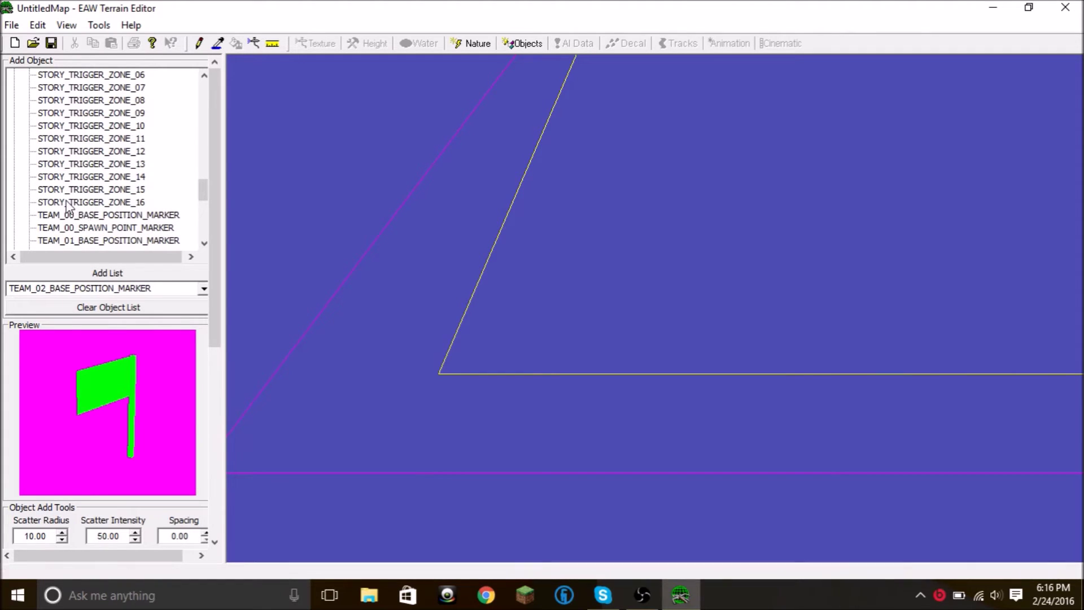
scroll(67, 204, up, 9)
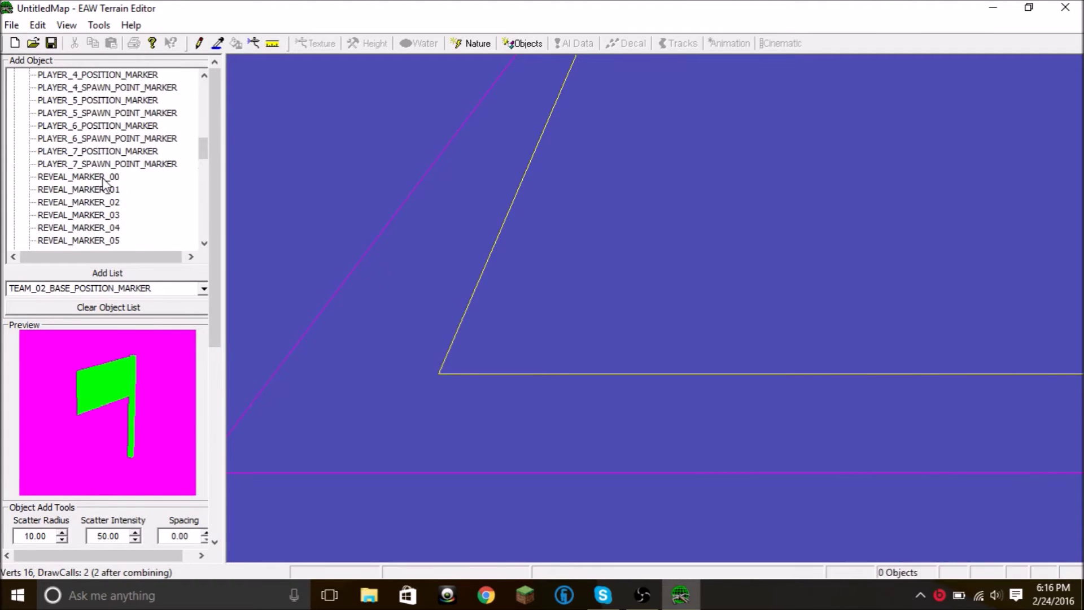
scroll(104, 182, up, 3)
click(113, 87)
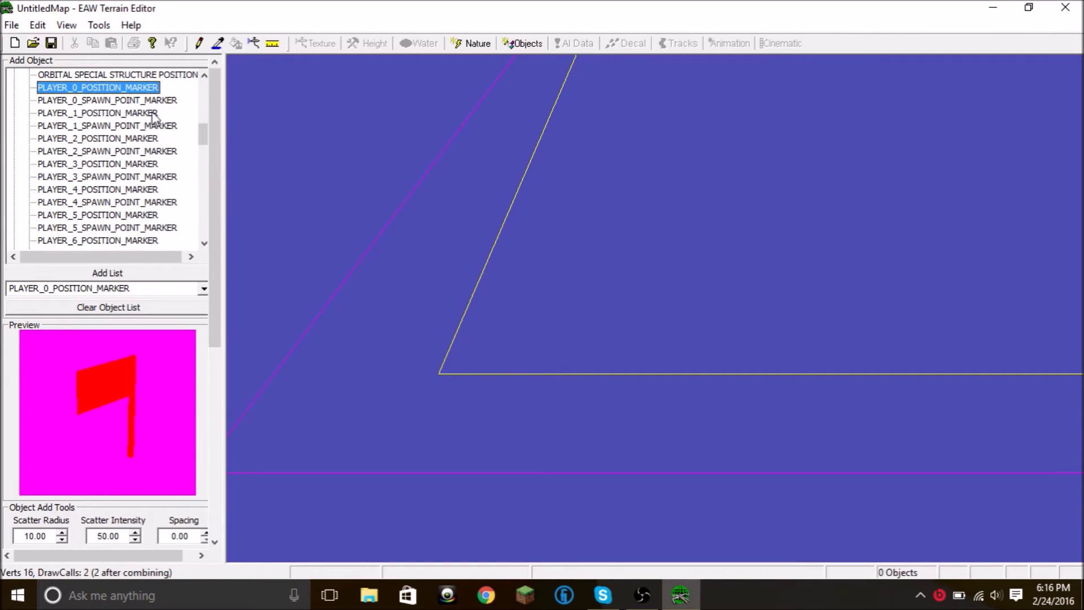
click(99, 103)
key(Down)
key(Down)
key(Down)
key(Down)
key(Down)
key(Down)
key(Down)
key(Down)
key(Down)
key(Down)
key(Down)
key(Down)
key(Down)
key(Down)
scroll(128, 170, up, 4)
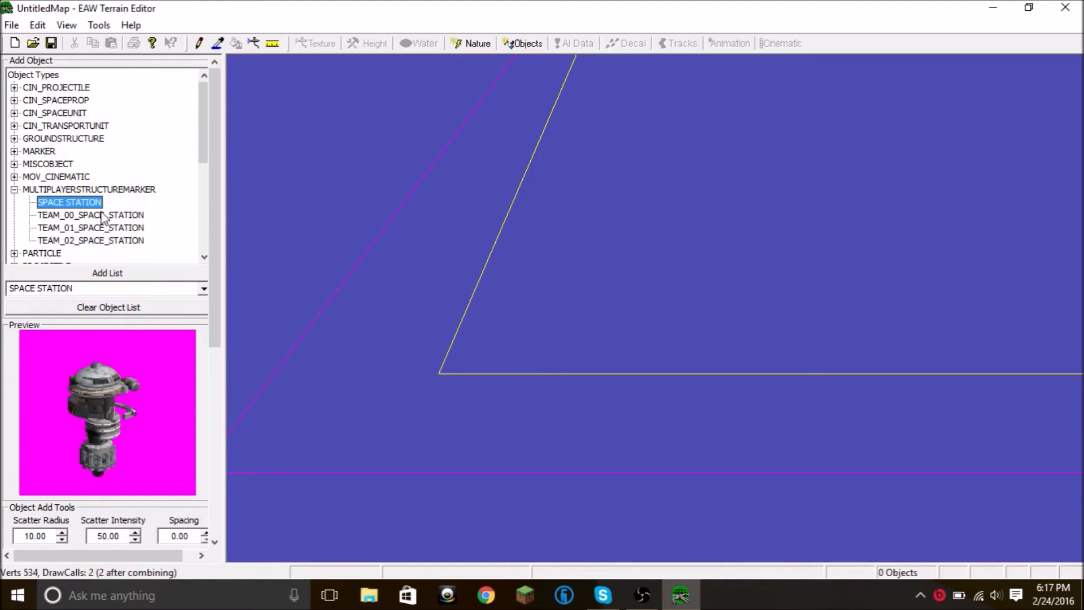
click(127, 215)
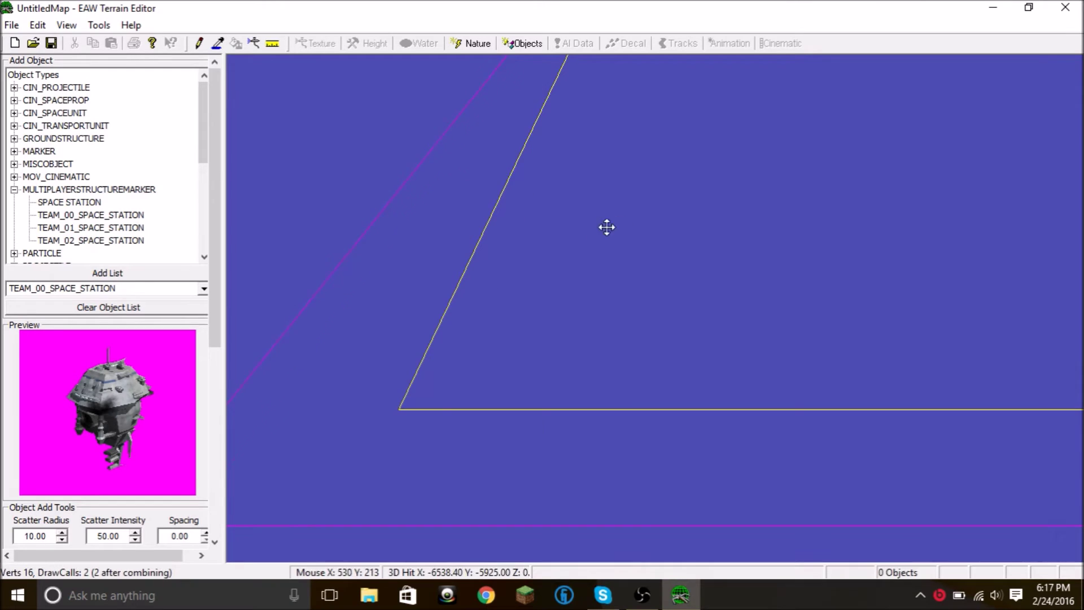
Step: Tilt and pan the camera to bring the map's top edge into view
middle_drag(607, 227, 603, 336)
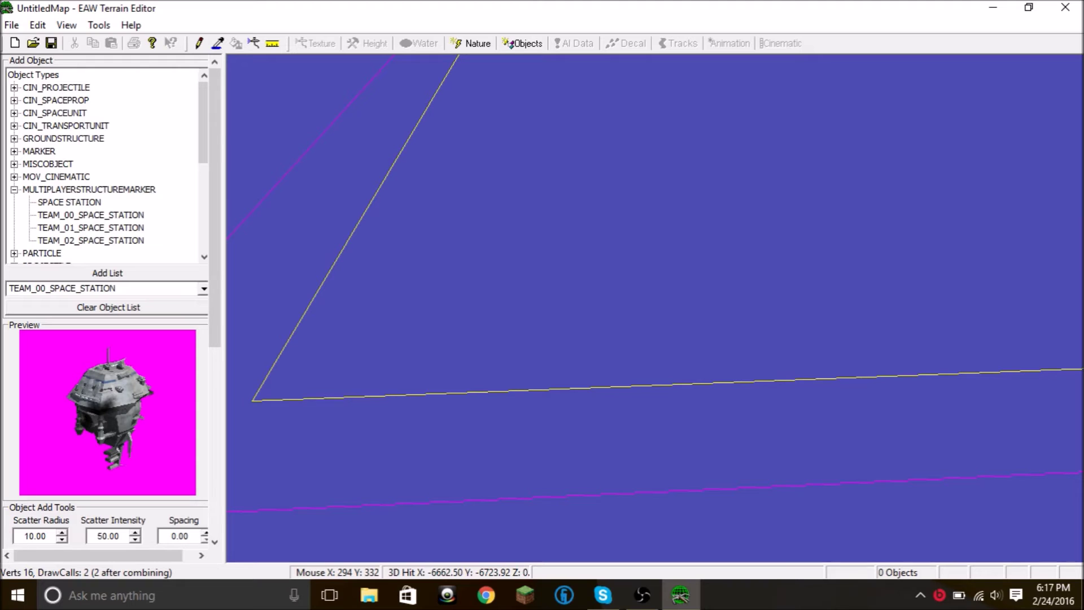
middle_drag(460, 319, 563, 297)
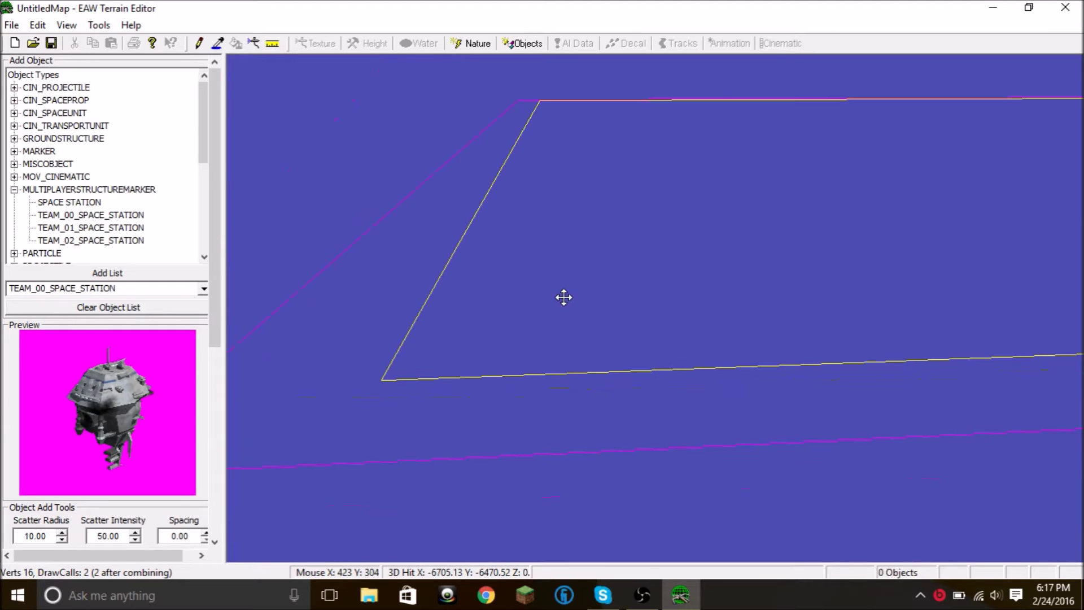
Step: Place a TEAM_00 space station and drag it up-right to about -6126.72, -6000.66
click(563, 295)
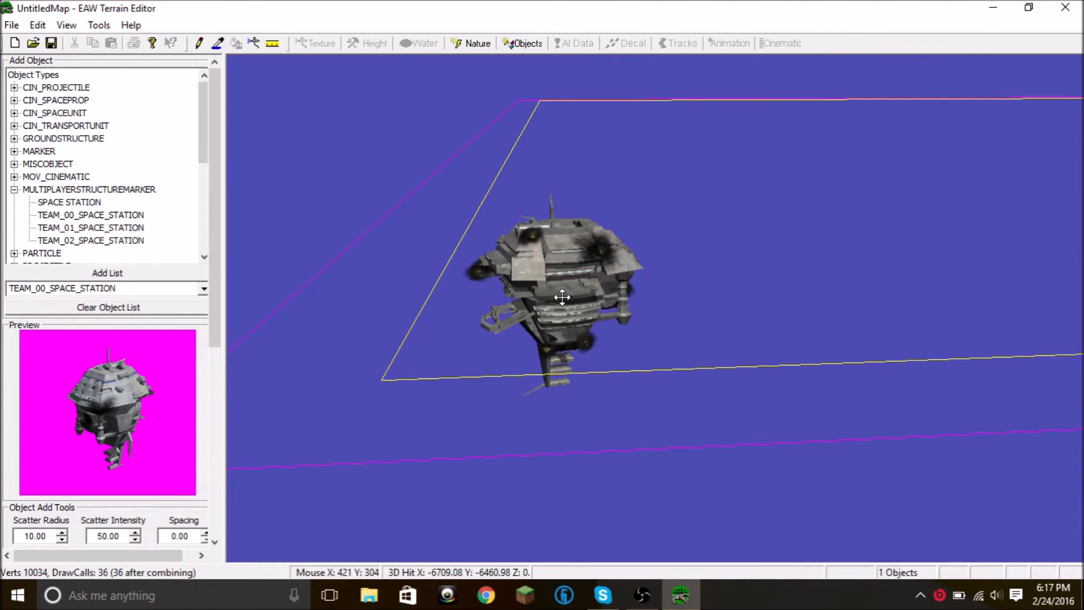
mouse_move(570, 294)
middle_down()
mouse_move(585, 292)
mouse_move(581, 258)
mouse_move(568, 278)
middle_up()
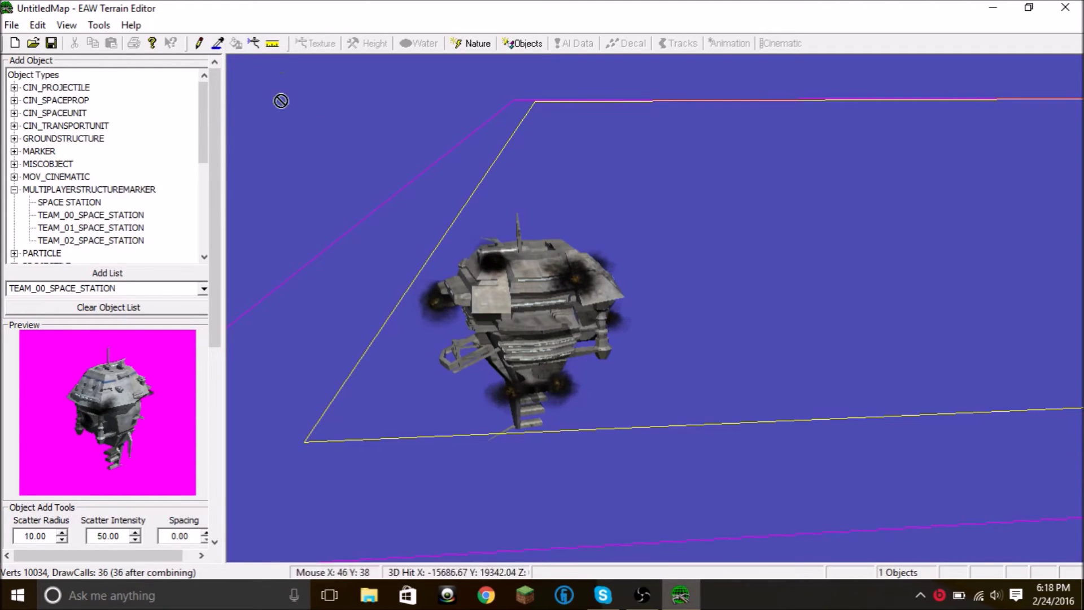
click(522, 314)
drag(522, 315, 648, 255)
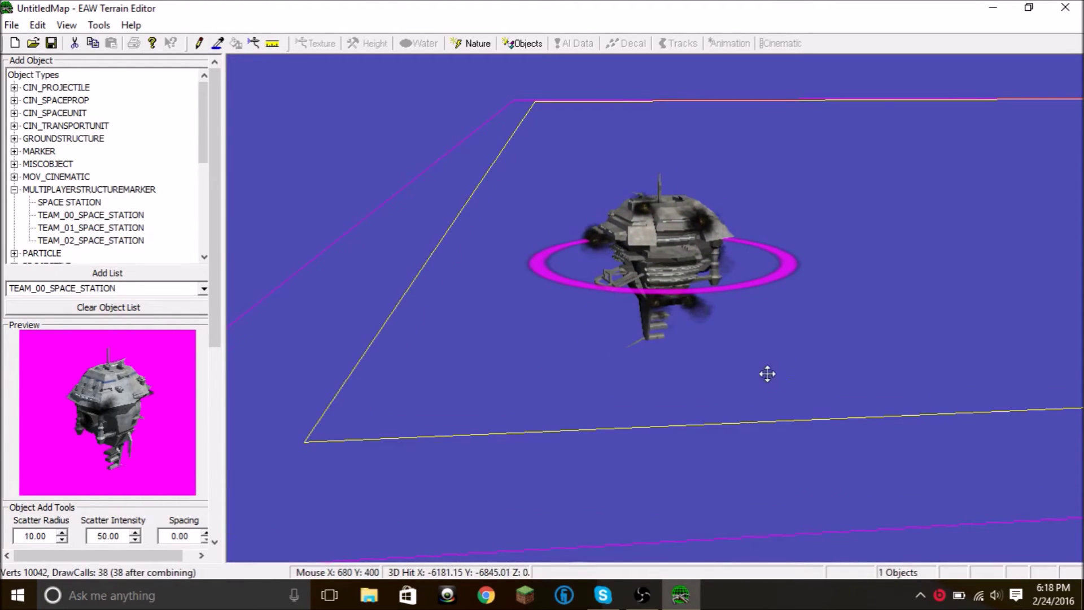
middle_drag(764, 371, 719, 286)
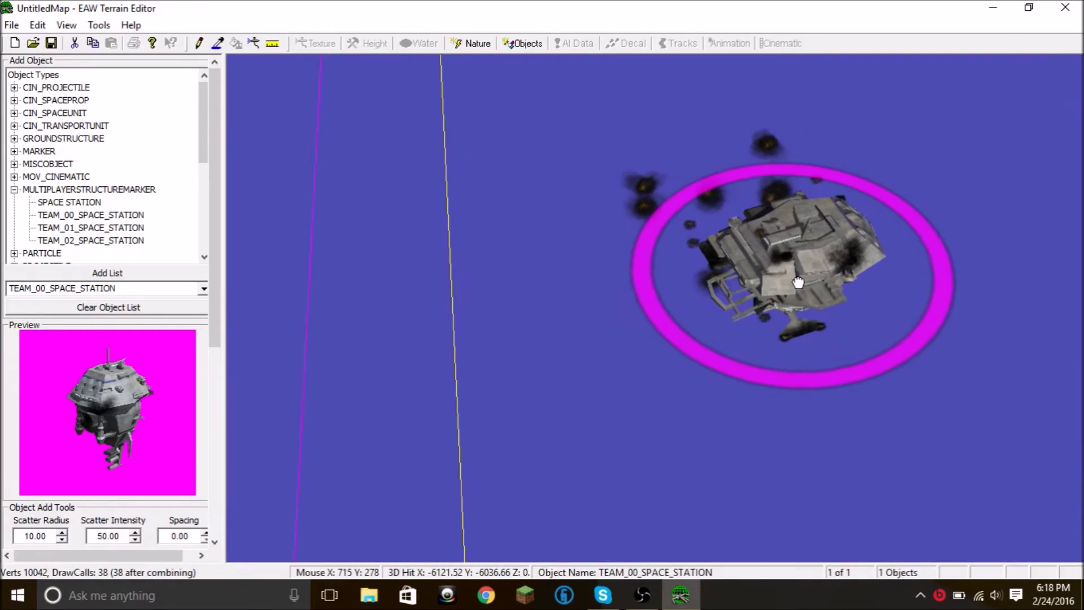
scroll(198, 390, down, 3)
Step: Set TEAM_00_SPACE_STATION's Z angle to 16 and re-angle the view on the station
scroll(198, 390, down, 3)
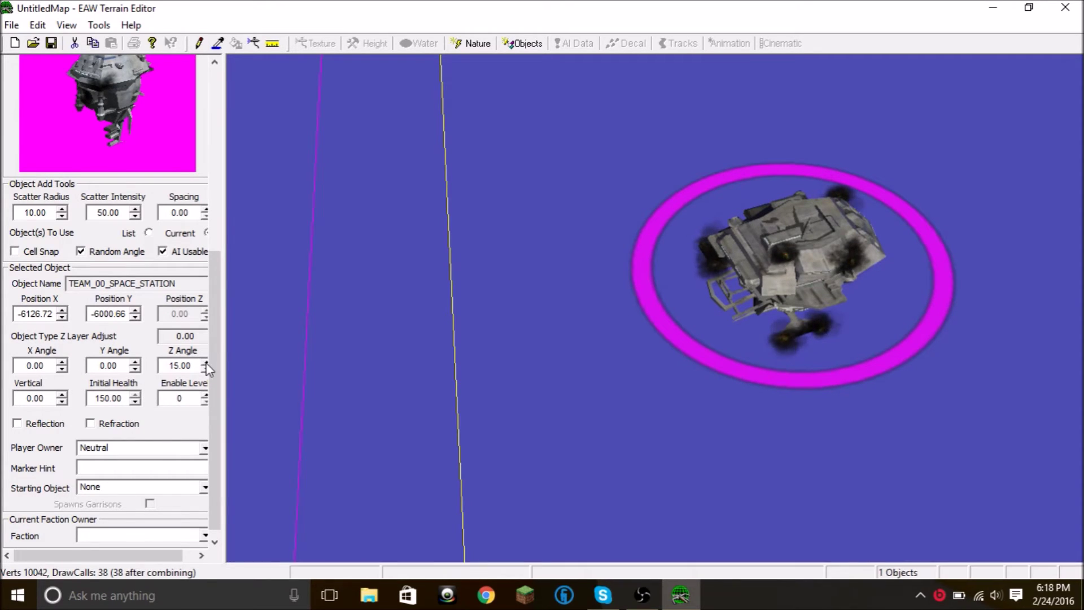
mouse_move(205, 366)
mouse_down()
mouse_move(208, 352)
mouse_move(206, 365)
mouse_up()
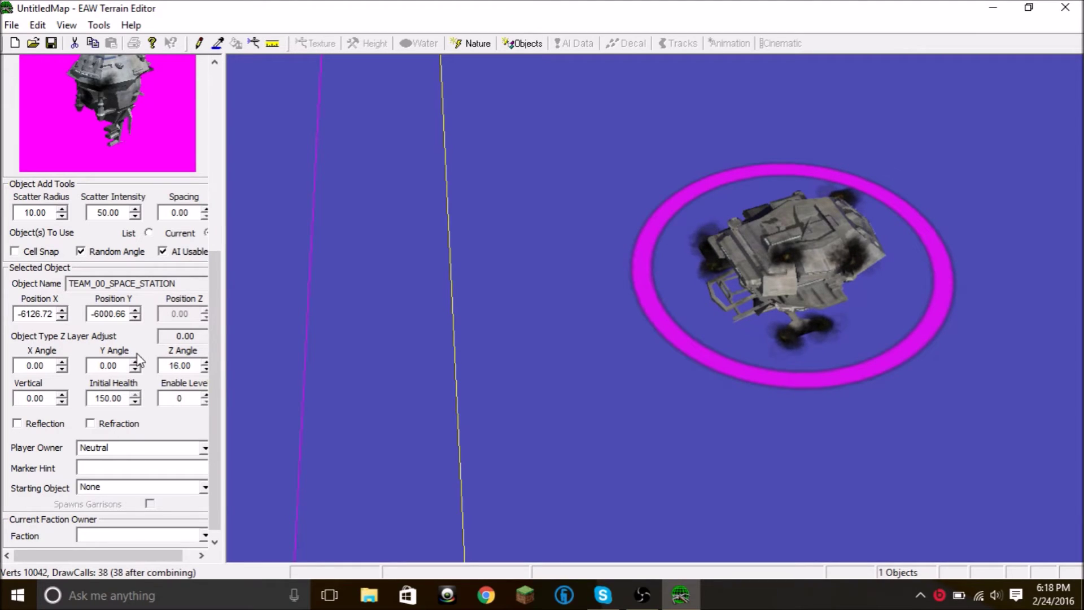
drag(215, 339, 220, 113)
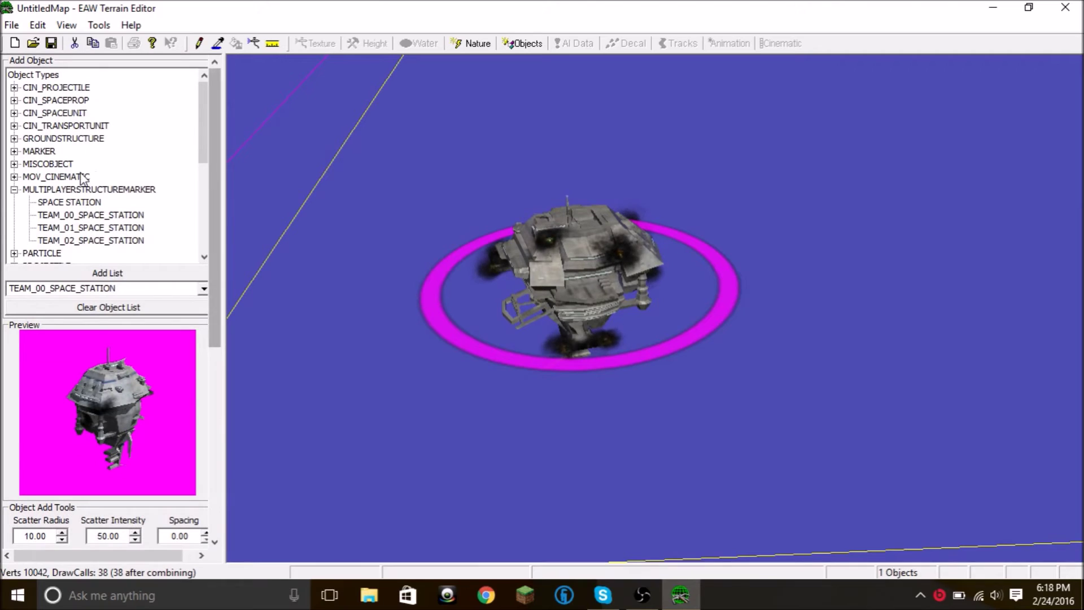
click(15, 190)
Step: Expand SPACEPROP and choose ALDERAAN_BACKDROP_LARGE as the object to place
scroll(52, 199, down, 1)
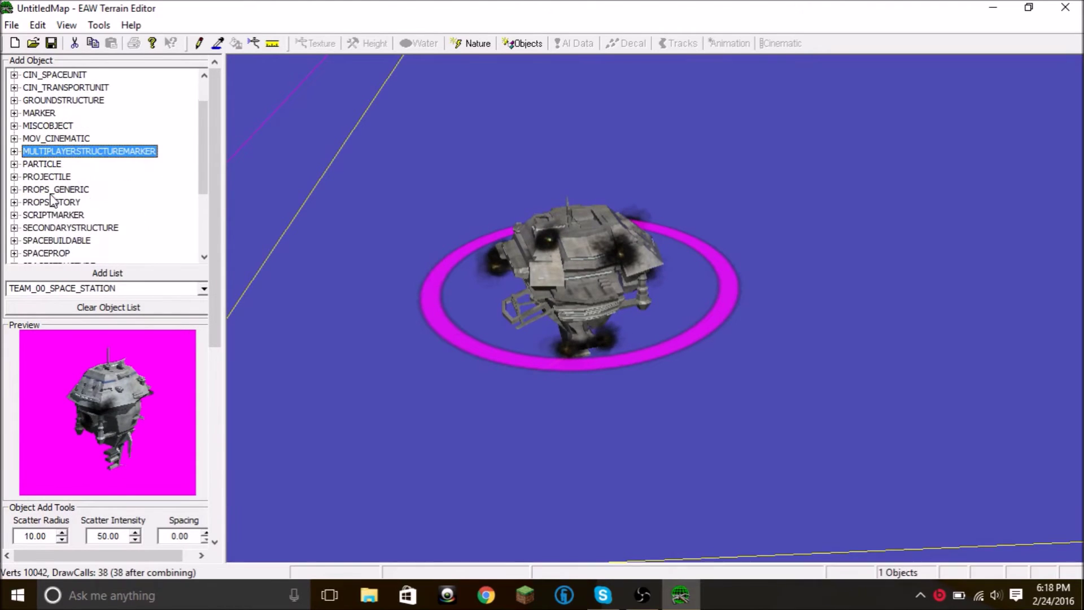
scroll(106, 206, down, 1)
scroll(49, 205, down, 1)
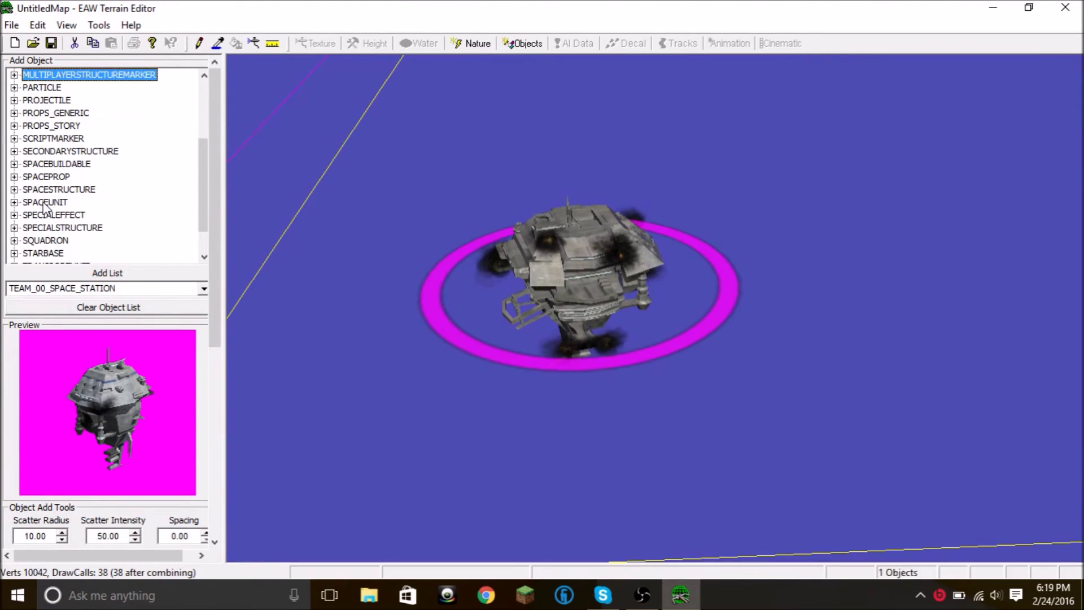
click(15, 176)
click(105, 88)
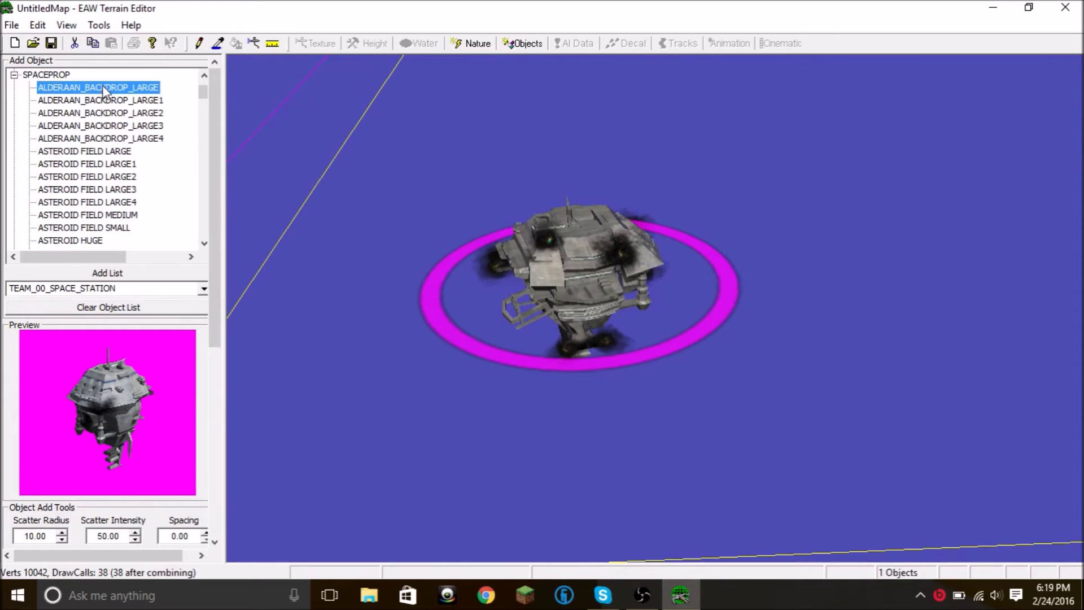
Step: Turn off Random Angle, deselect the space station and orbit to show the planet
middle_drag(486, 405, 672, 248)
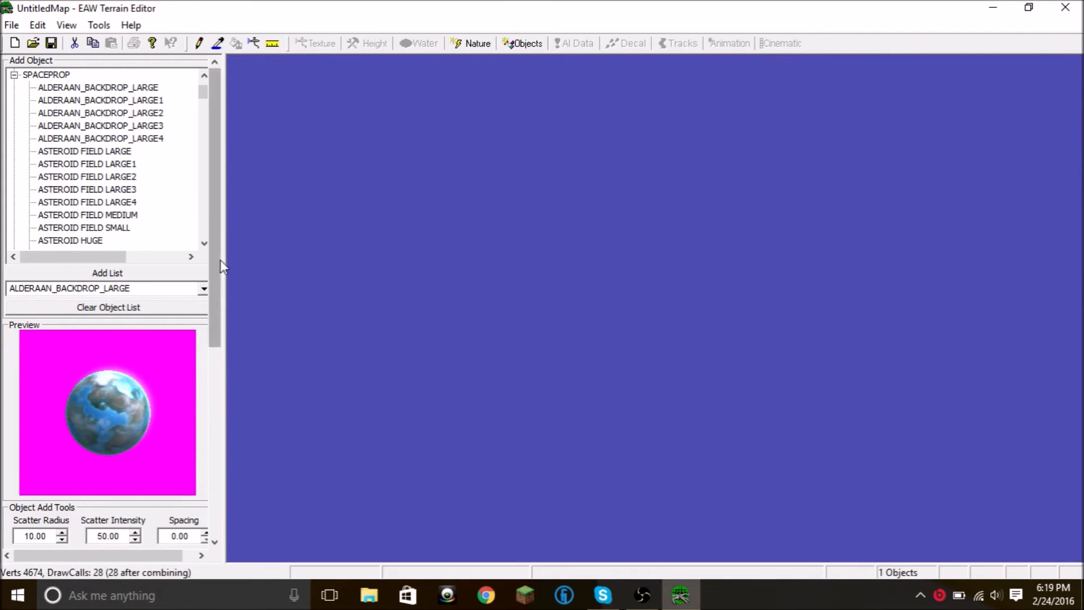
drag(213, 293, 182, 403)
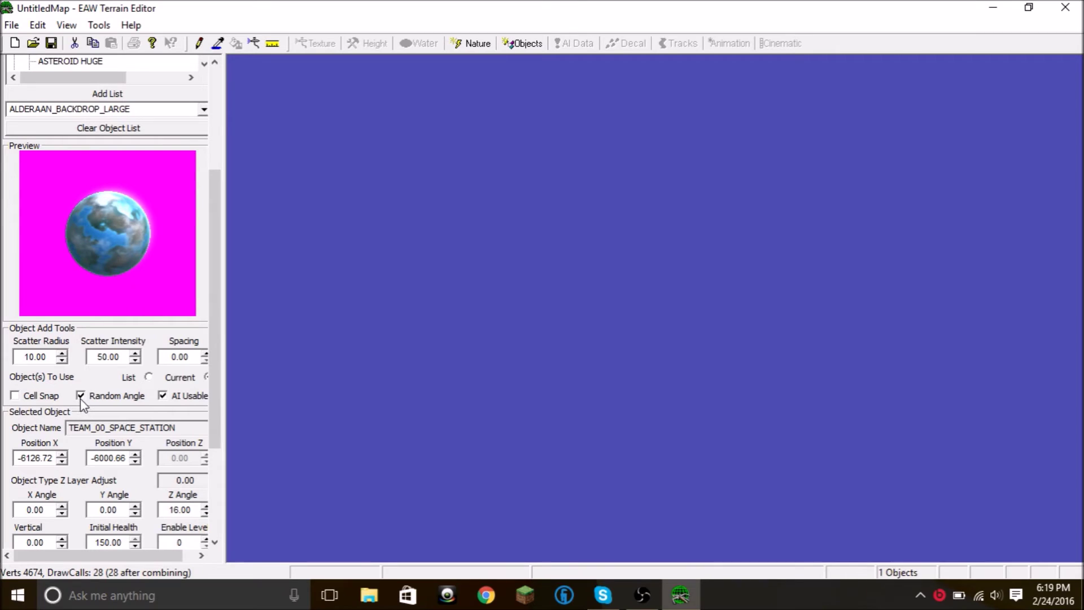
click(80, 396)
click(574, 340)
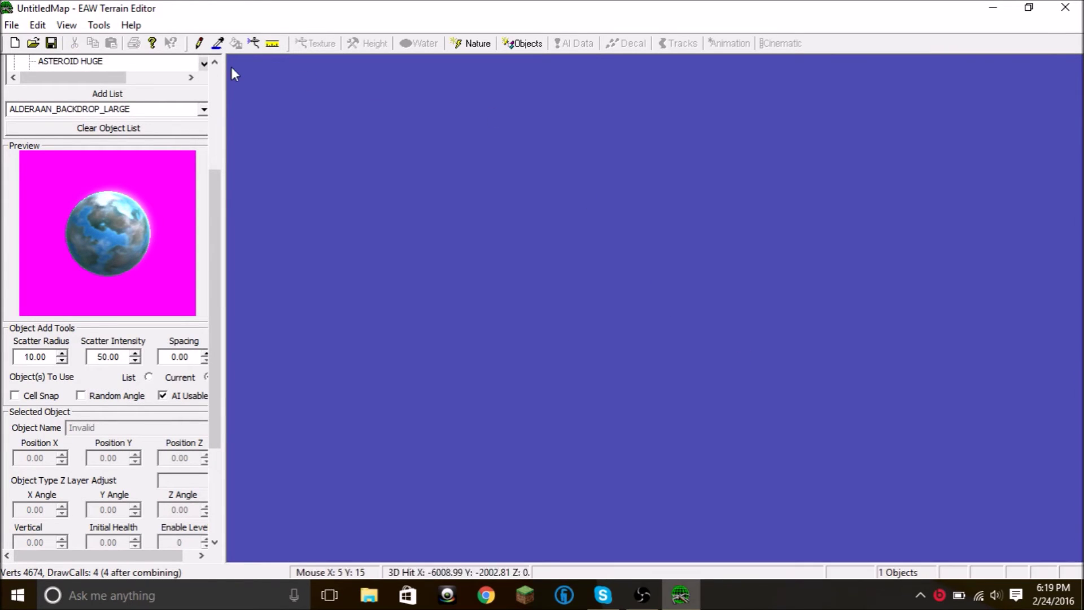
click(255, 46)
right_drag(495, 196, 570, 307)
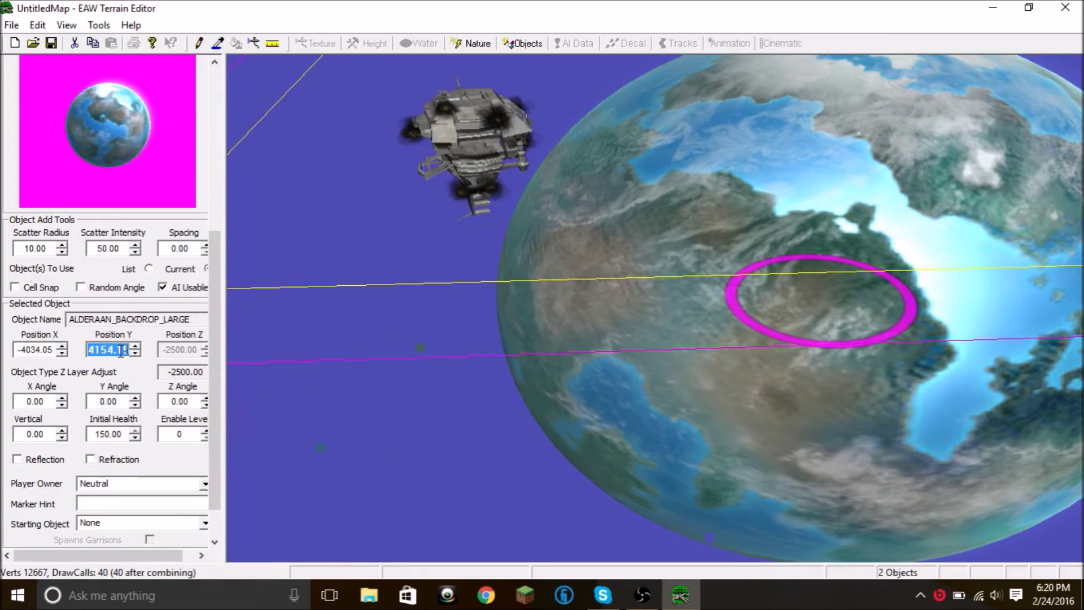
Step: Set the Alderaan planet's Position Y and Position X to 0, then pan onto it
text(0)
key(Return)
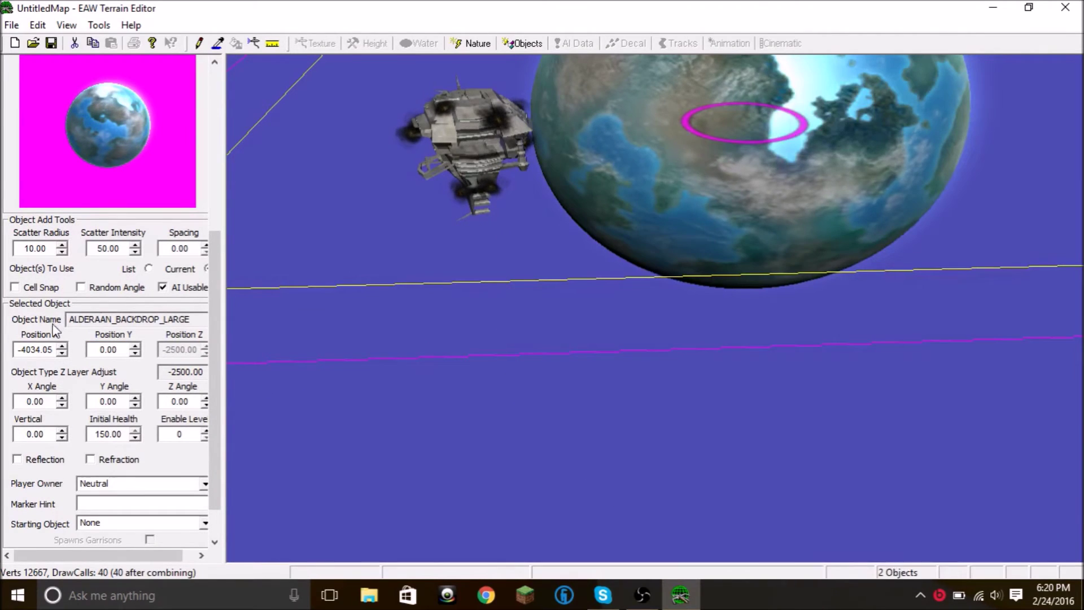
text(0)
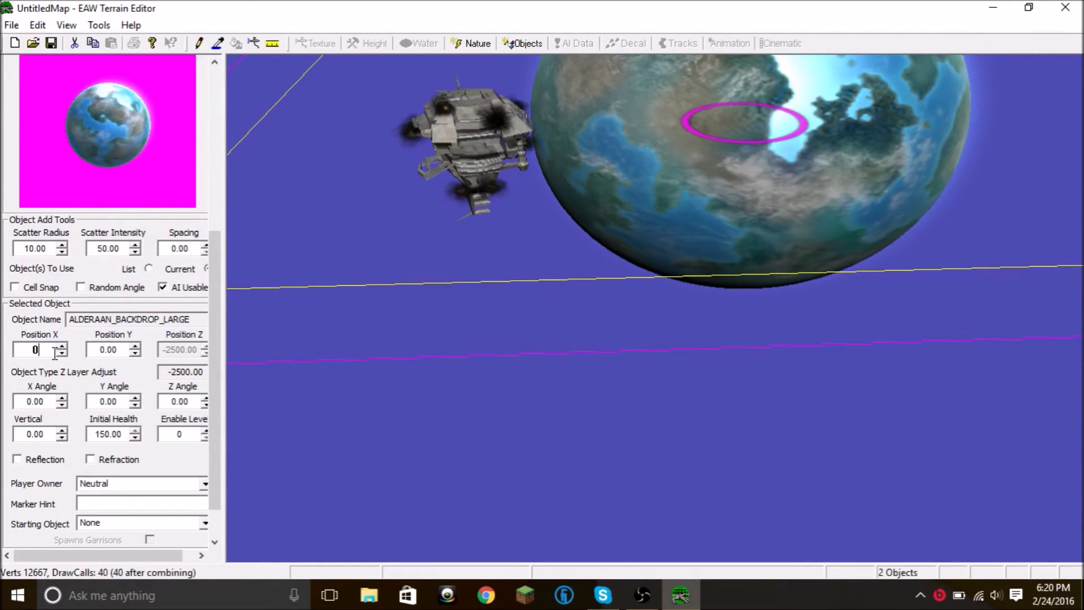
key(Return)
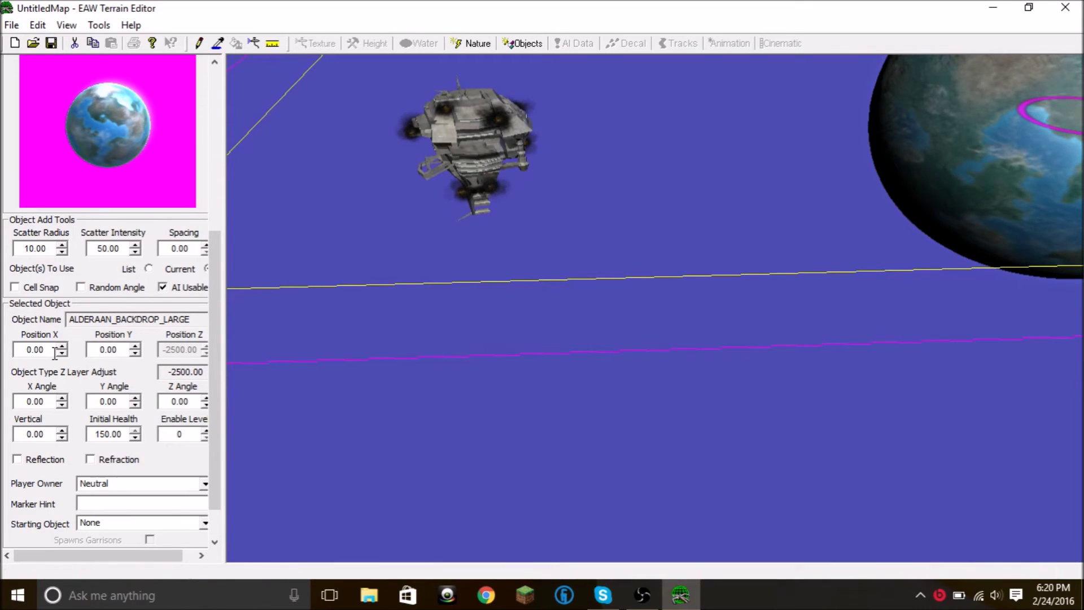
middle_drag(508, 283, 649, 225)
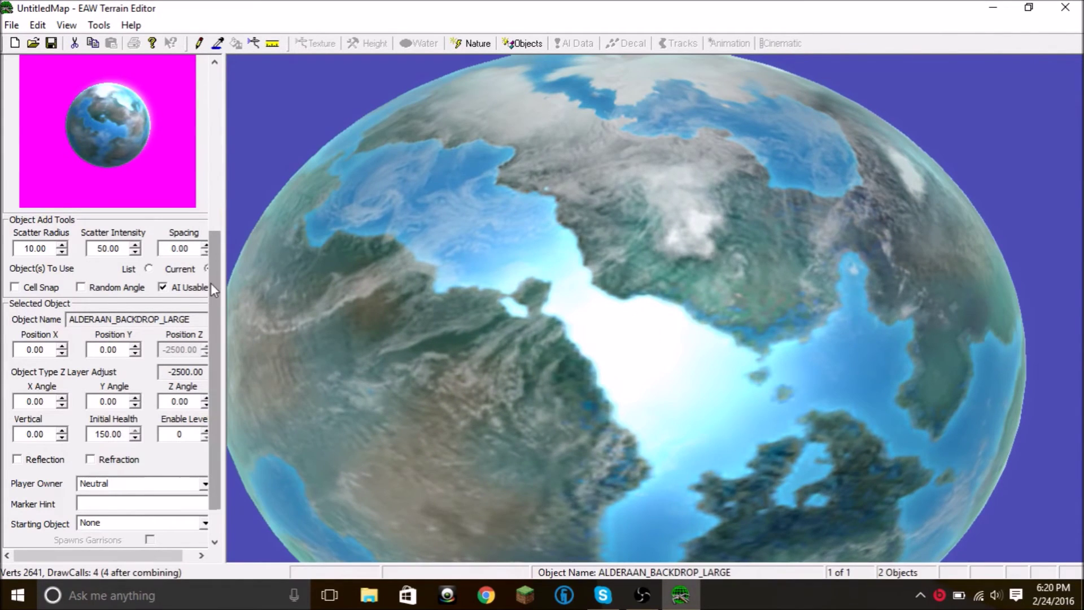
drag(211, 282, 237, 122)
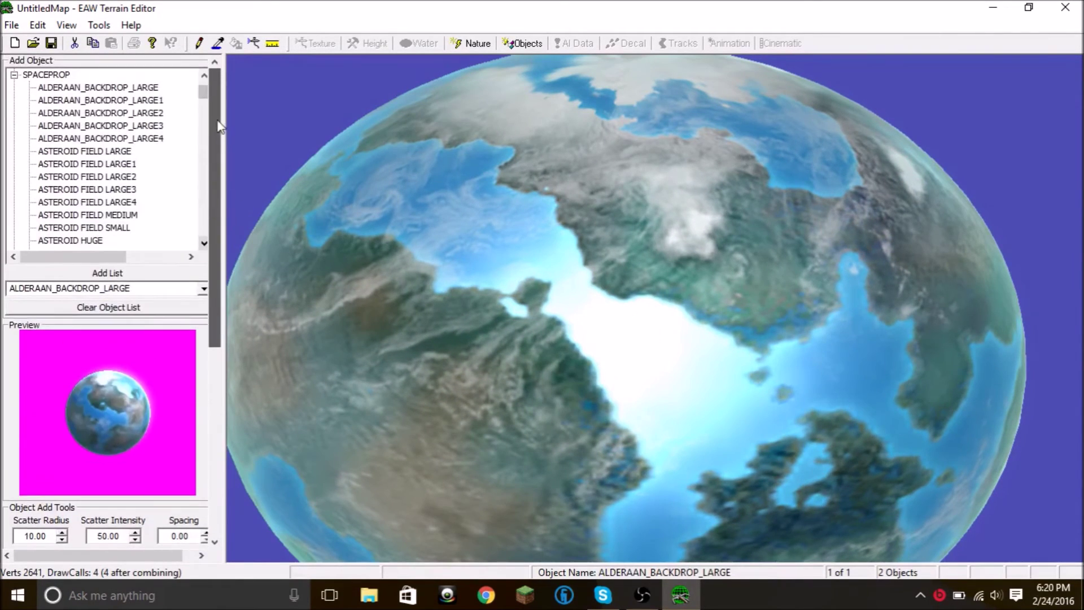
Step: Preview ASTEROID FIELD LARGE, ASTEROID FIELD MEDIUM, ASTEROID HUGE, HUGE1, HUGE2 and a colliding asteroid
click(100, 150)
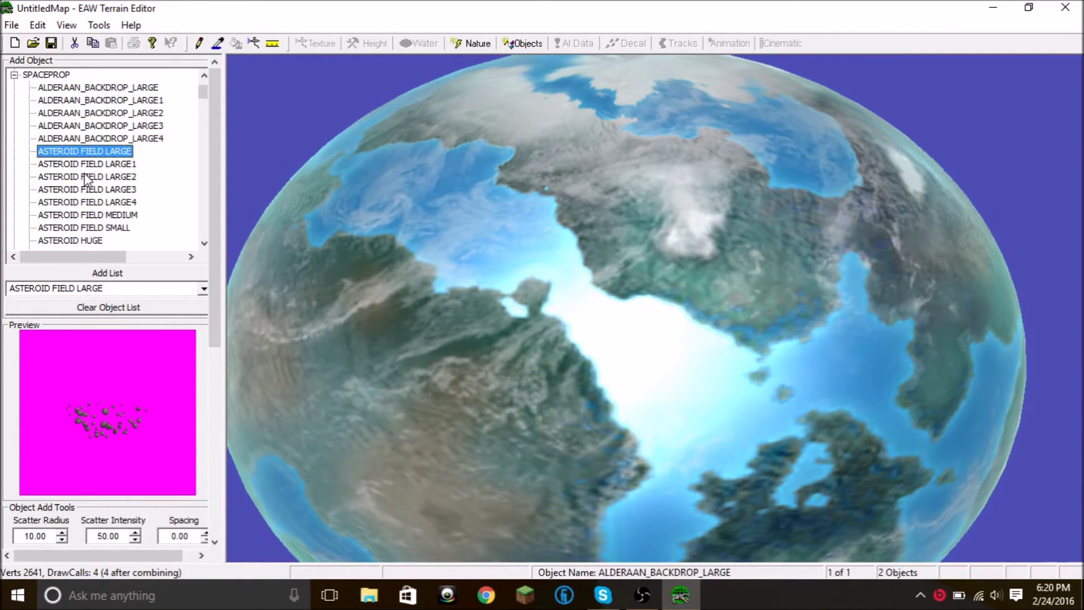
scroll(115, 178, down, 1)
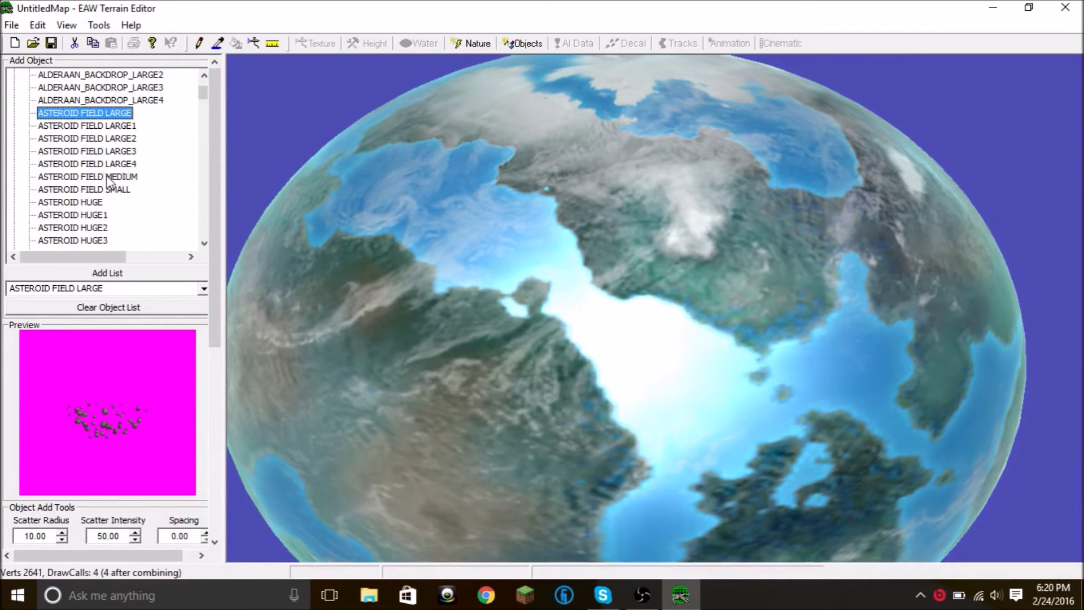
click(114, 176)
click(106, 203)
click(109, 218)
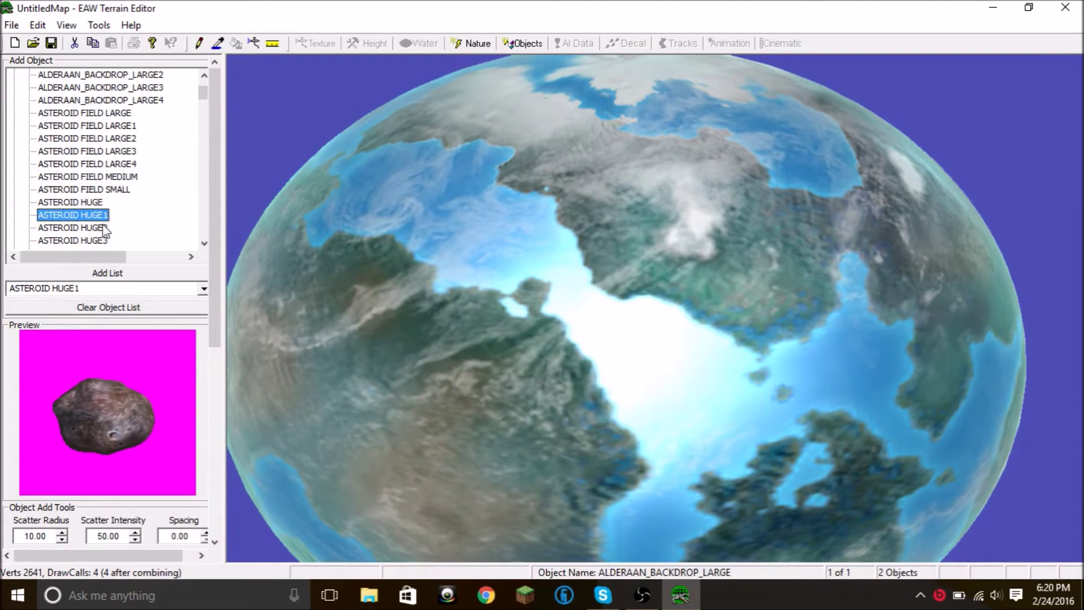
click(109, 228)
scroll(110, 223, down, 5)
click(110, 214)
Step: Preview the Coruscant backdrops and nebulae, finishing with NEBULA HUGE chosen for placement
click(116, 240)
scroll(119, 224, down, 3)
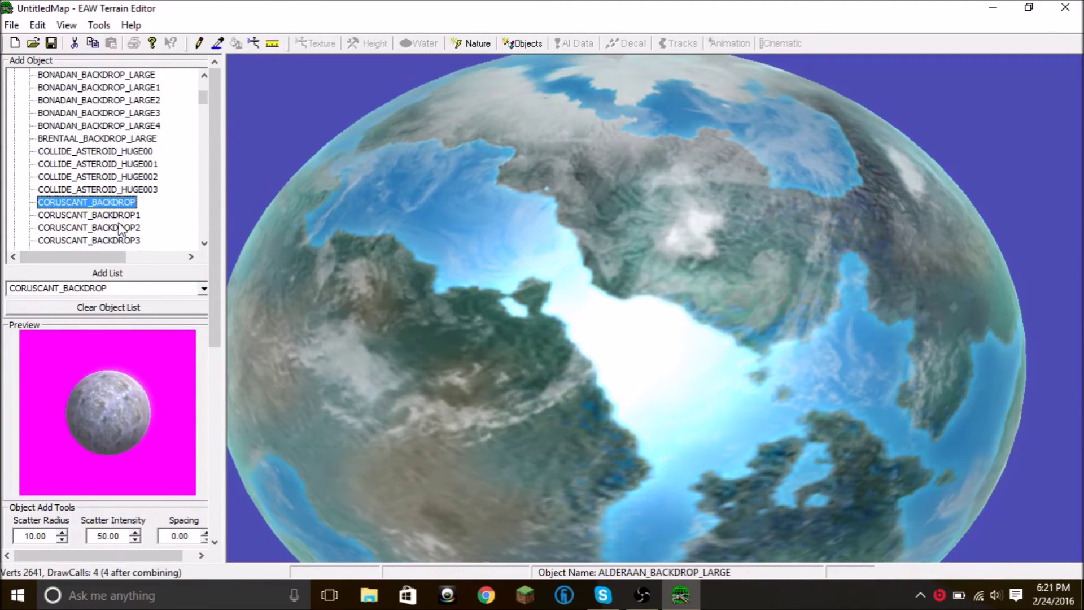
click(113, 189)
click(110, 227)
drag(76, 257, 133, 252)
scroll(113, 237, down, 10)
click(107, 227)
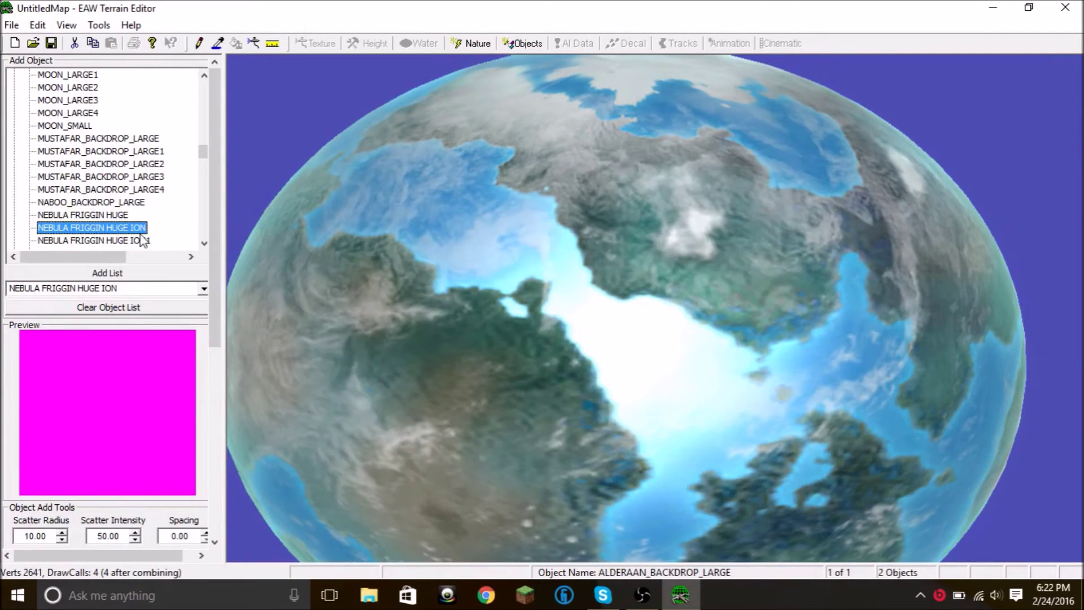
scroll(135, 226, down, 2)
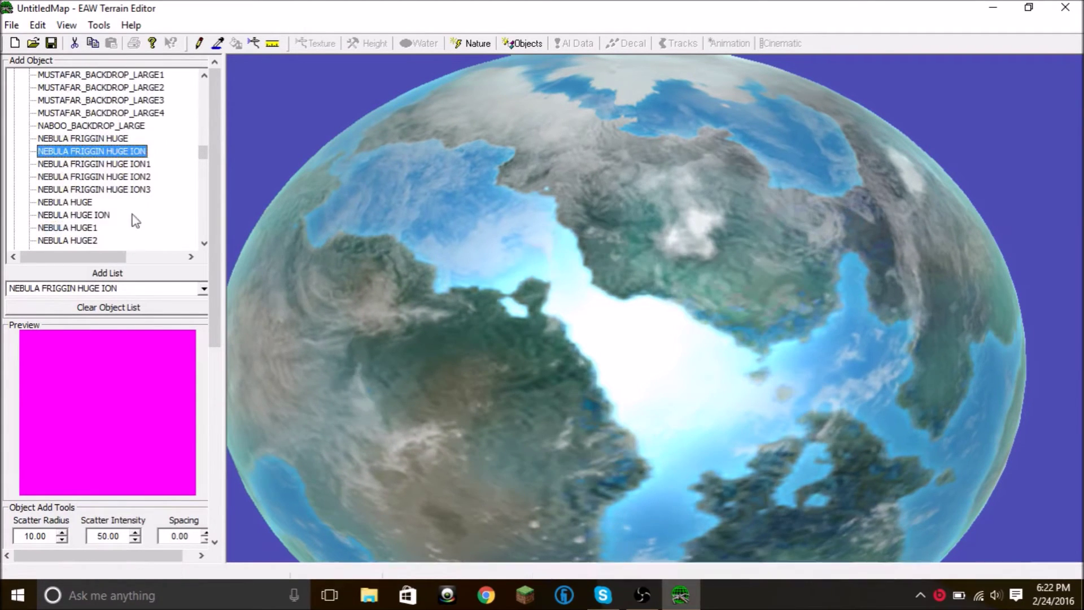
click(101, 215)
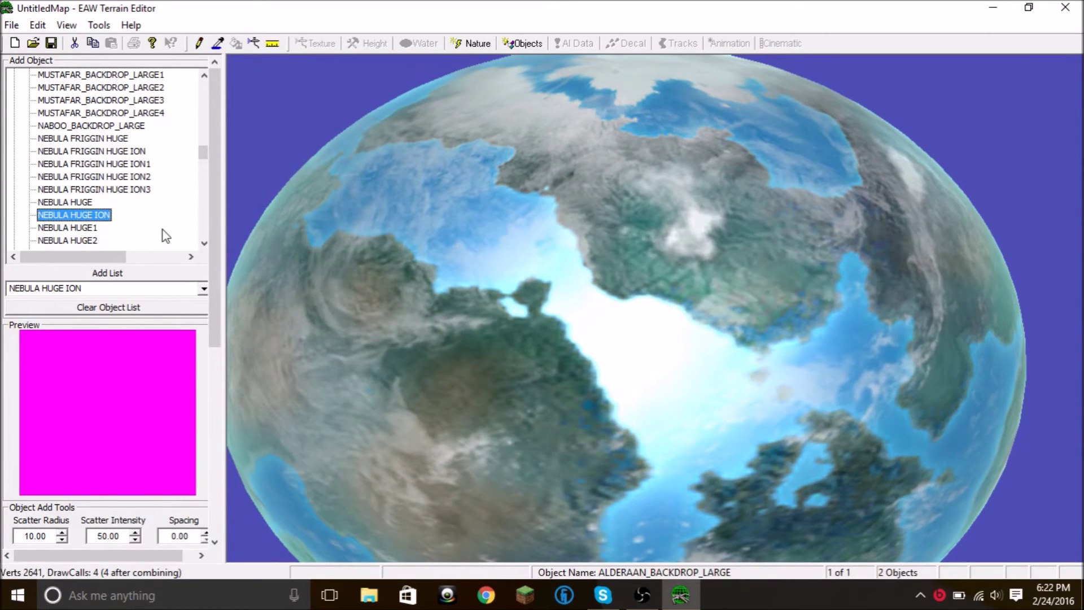
click(93, 202)
scroll(96, 195, down, 3)
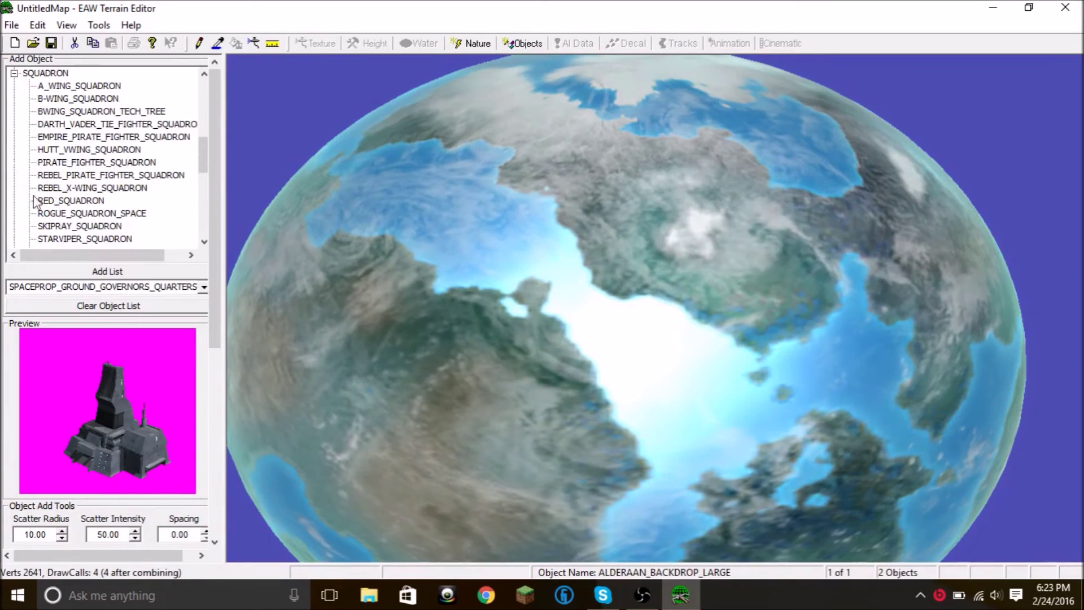
Step: Preview the Darth Vader TIE and pirate fighter squadrons, then pick SKIRMISH_EMPIRE_STAR_BASE_1 from STARBASE
click(59, 124)
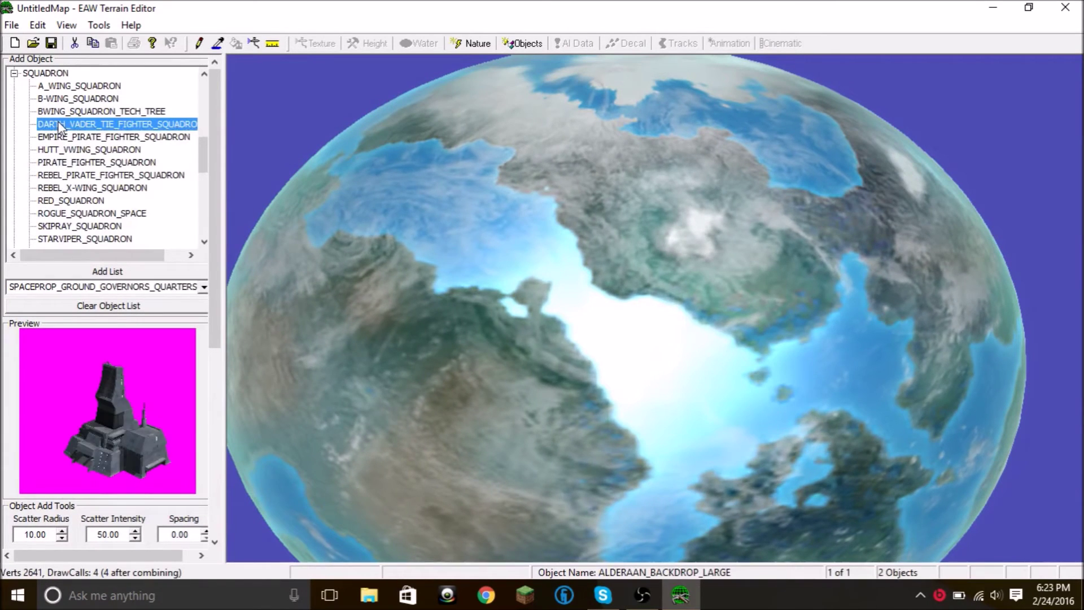
key(Down)
key(Down)
key(Down)
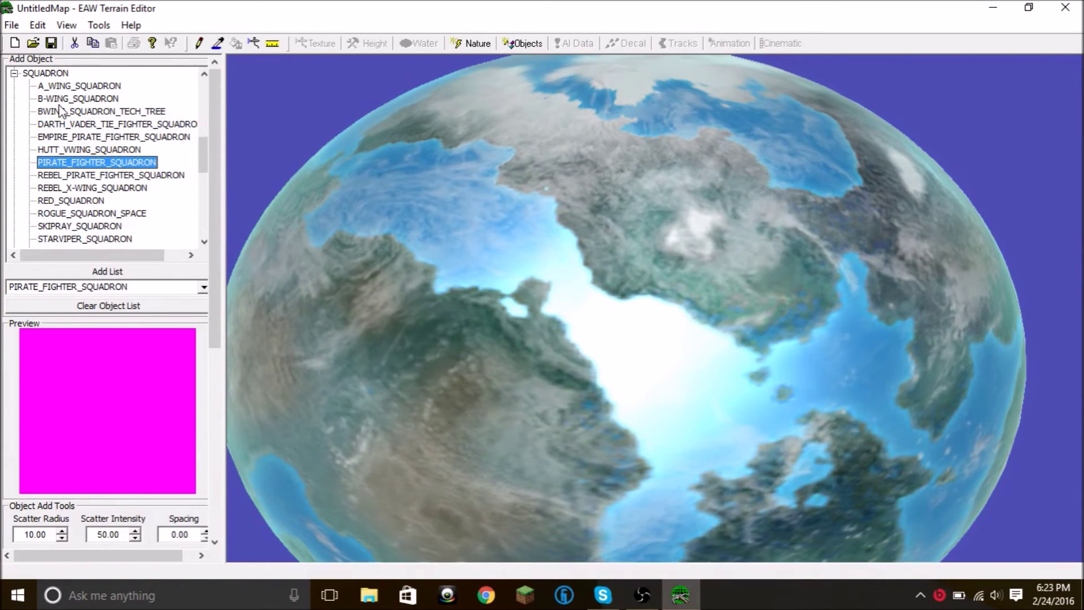
click(14, 73)
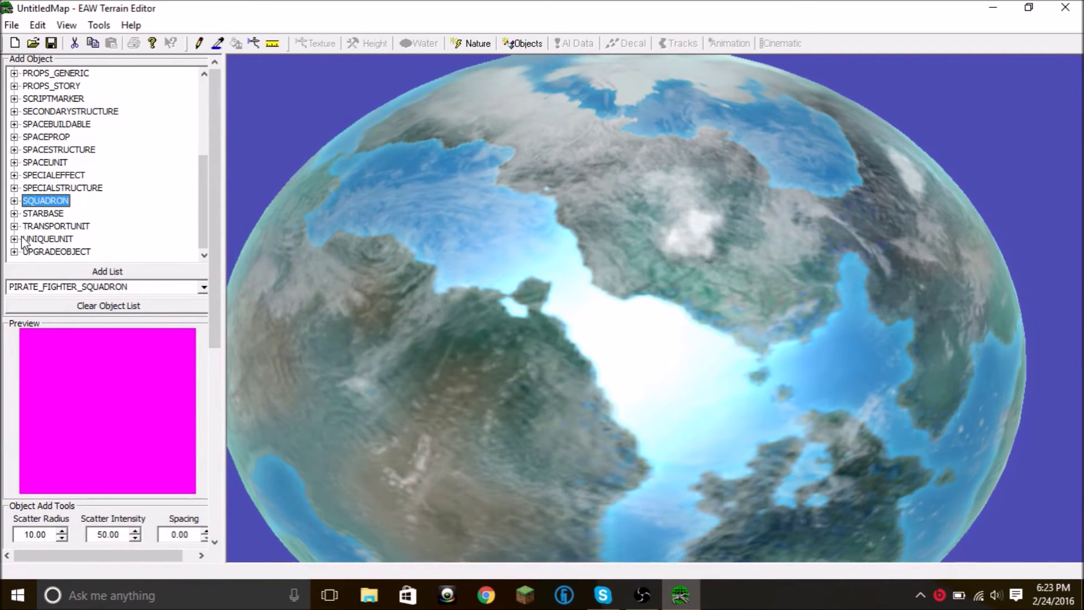
click(14, 214)
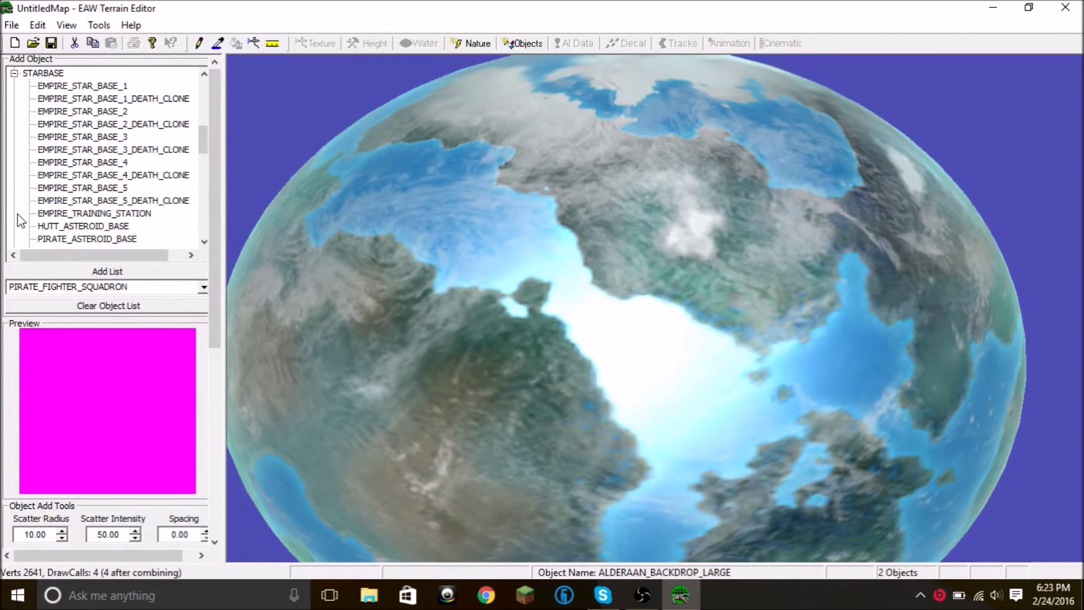
scroll(21, 220, down, 8)
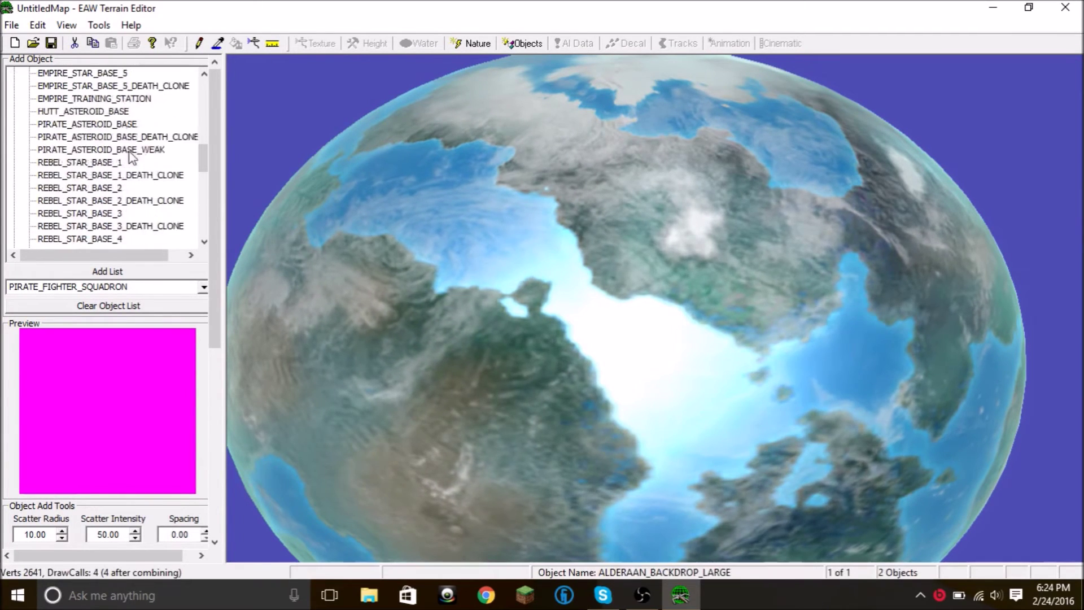
click(87, 124)
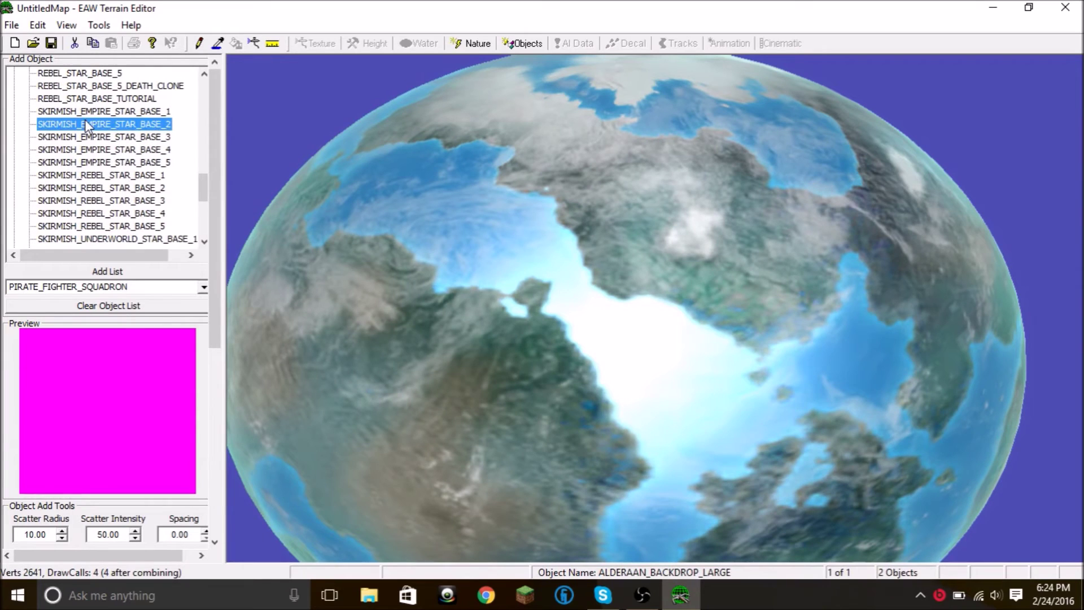
click(97, 112)
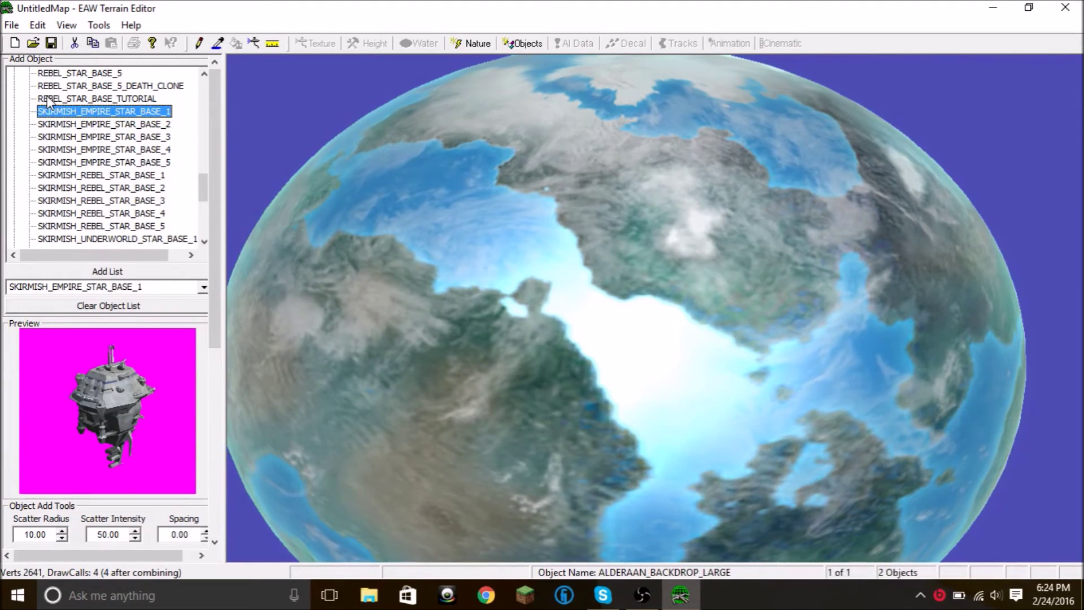
Step: In UNIQUEUNIT, preview Accuser, Admonitor and Arc Hammer, then choose ECLIPSE_SUPER_STAR_DESTROYER
scroll(54, 119, up, 2)
scroll(55, 119, up, 5)
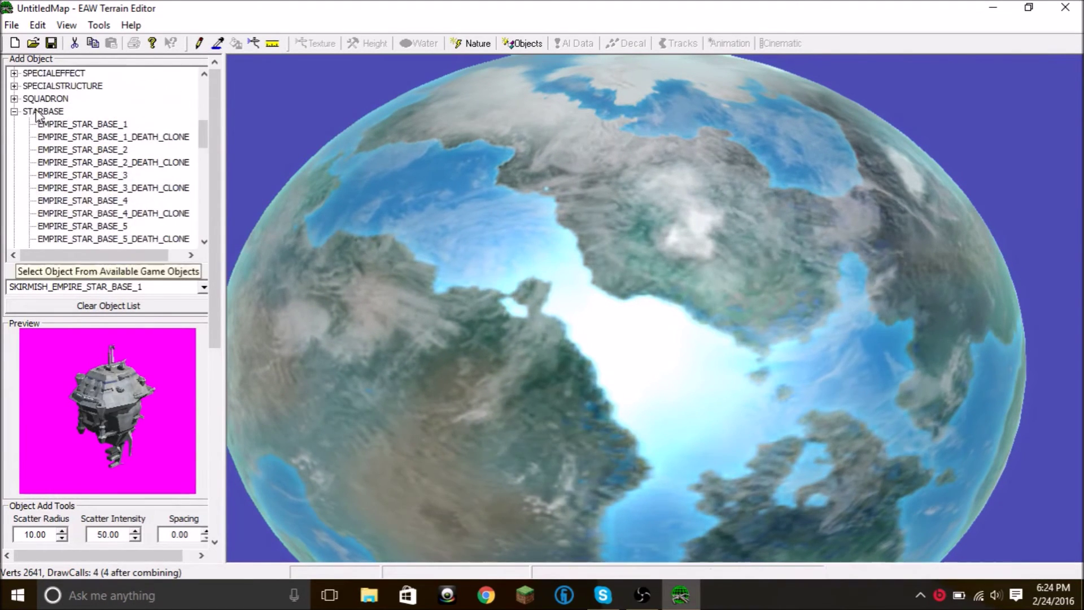
click(14, 111)
click(14, 238)
click(102, 86)
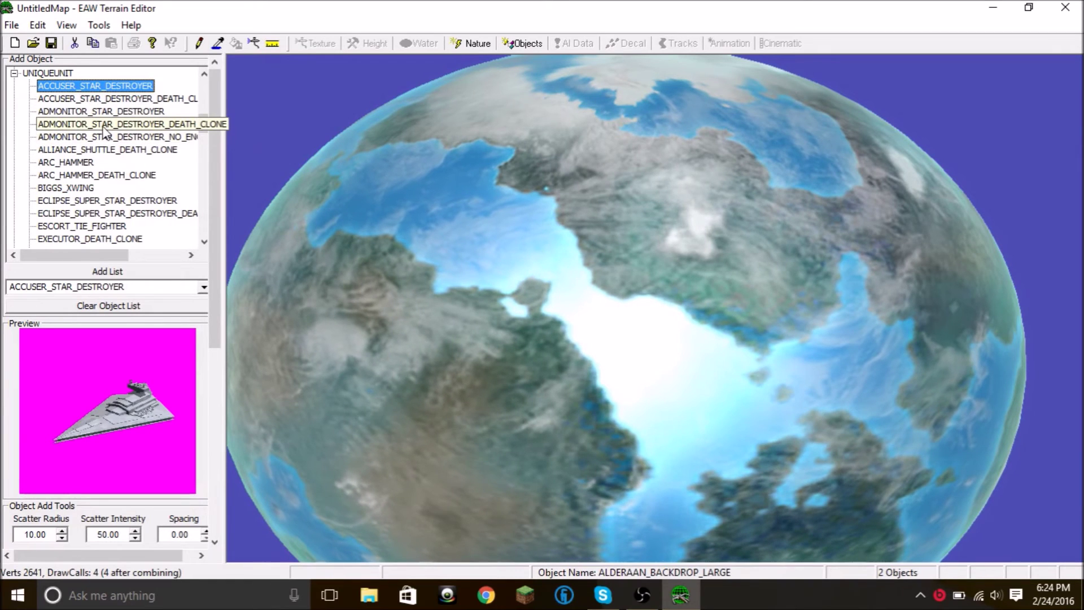
click(110, 113)
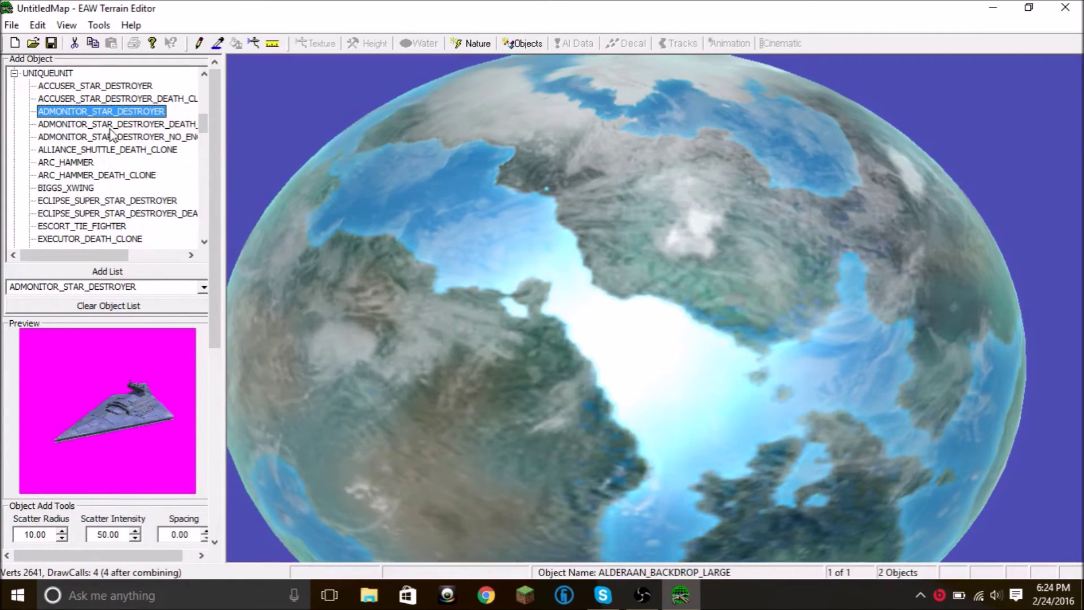
click(83, 162)
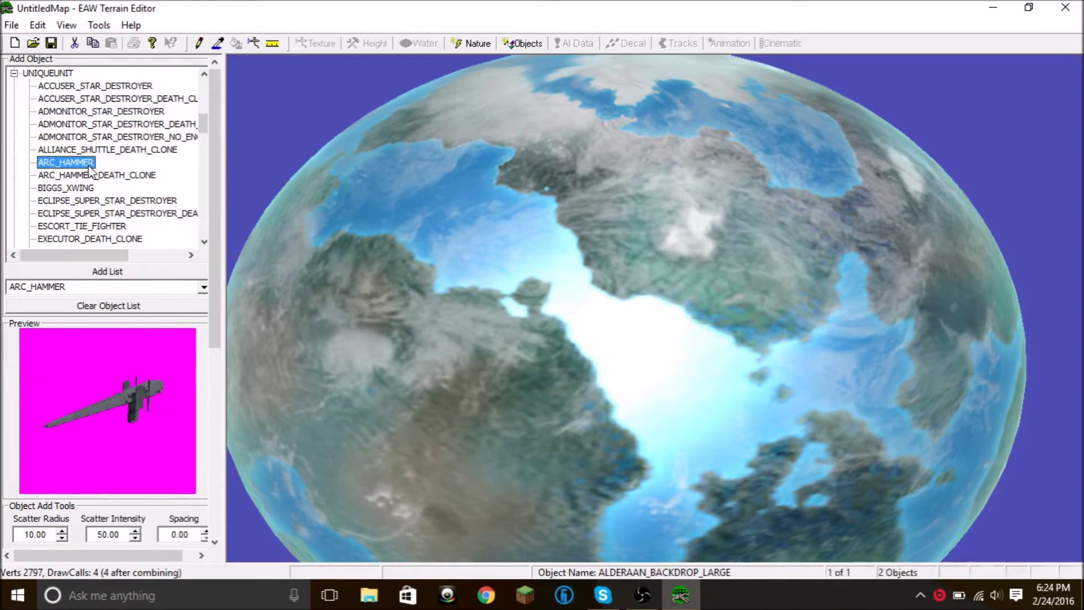
scroll(117, 120, down, 1)
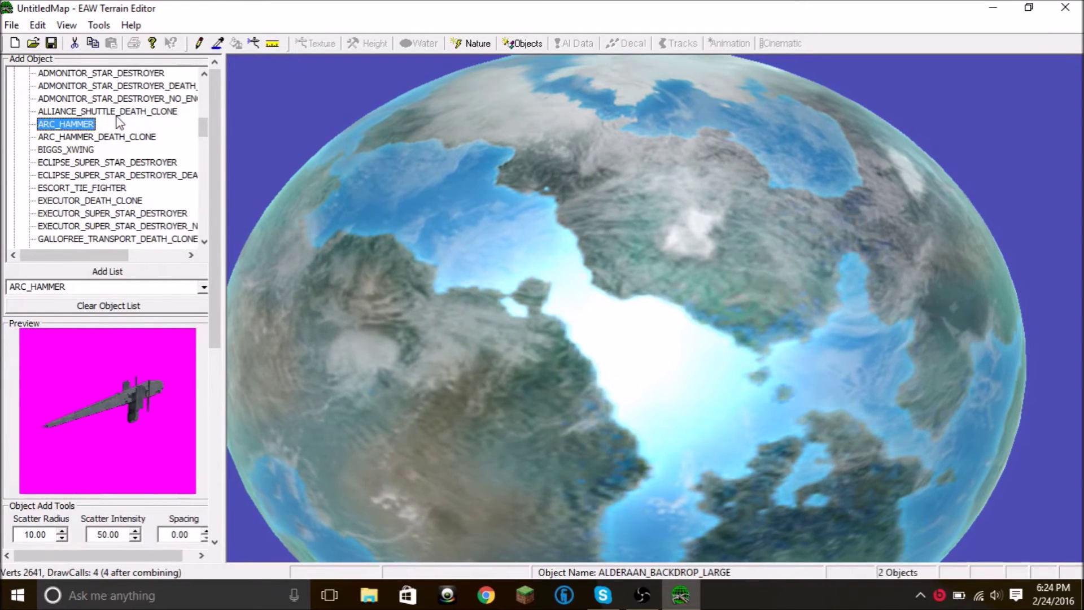
click(94, 163)
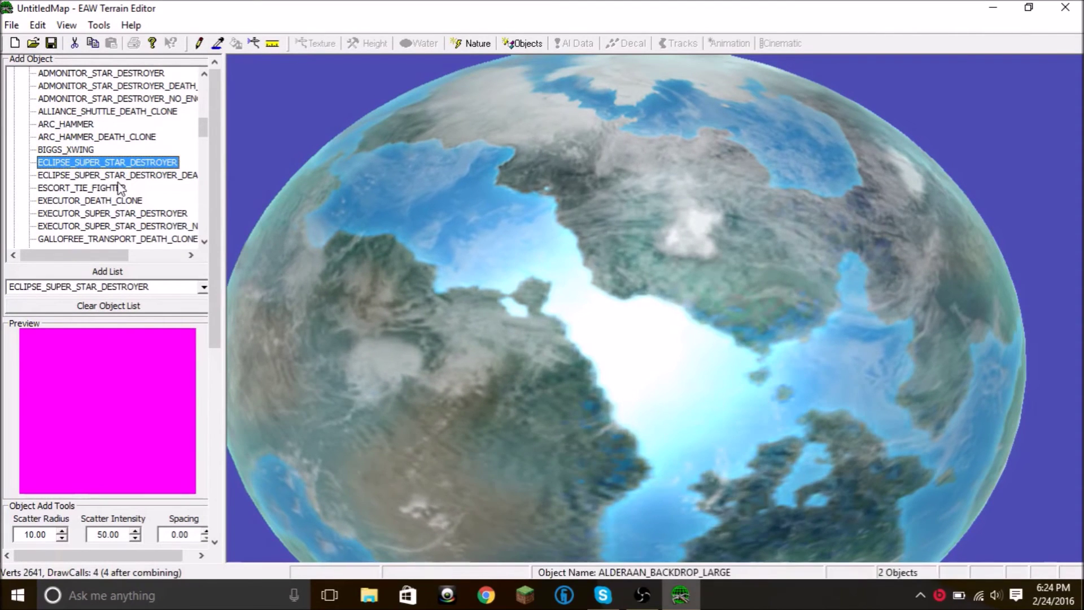
Step: Place the Eclipse Super Star Destroyer over the planet and orbit around its hull
right_drag(576, 169, 421, 114)
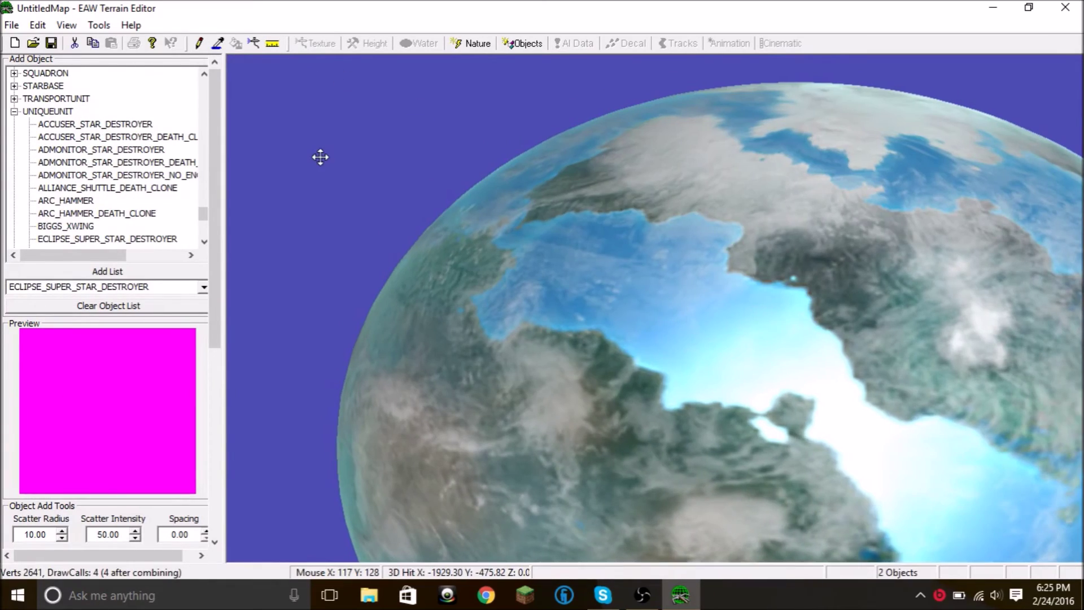
click(310, 159)
right_drag(305, 160, 254, 122)
Step: In SPACEUNIT, preview the Acclamator death clone and Underworld variants, then choose ACCLAMATOR_ASSAULT_SHIP
click(14, 111)
click(14, 150)
click(103, 87)
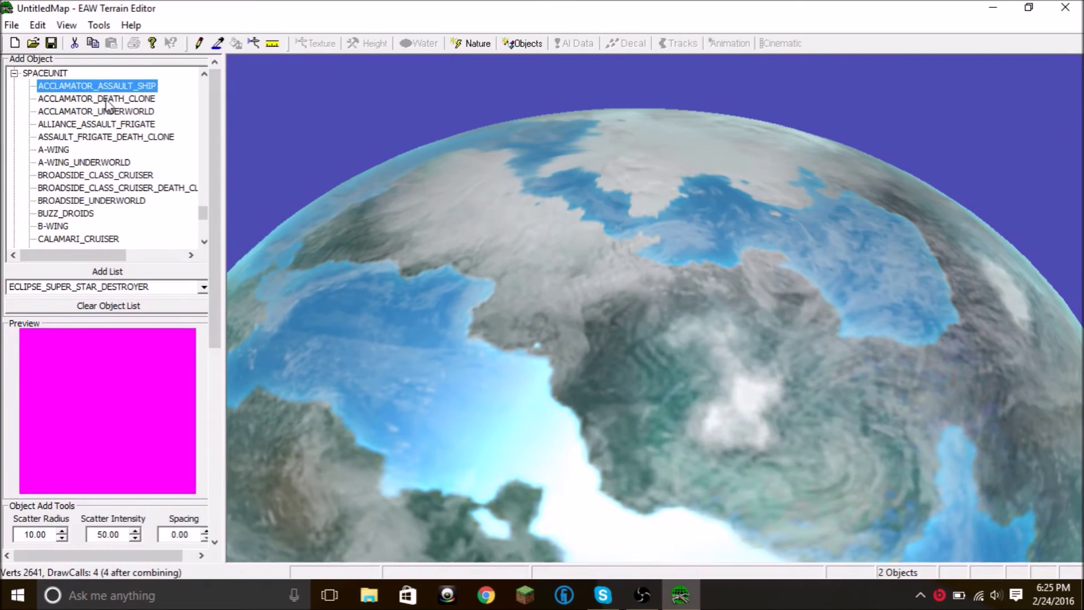
click(107, 100)
click(97, 115)
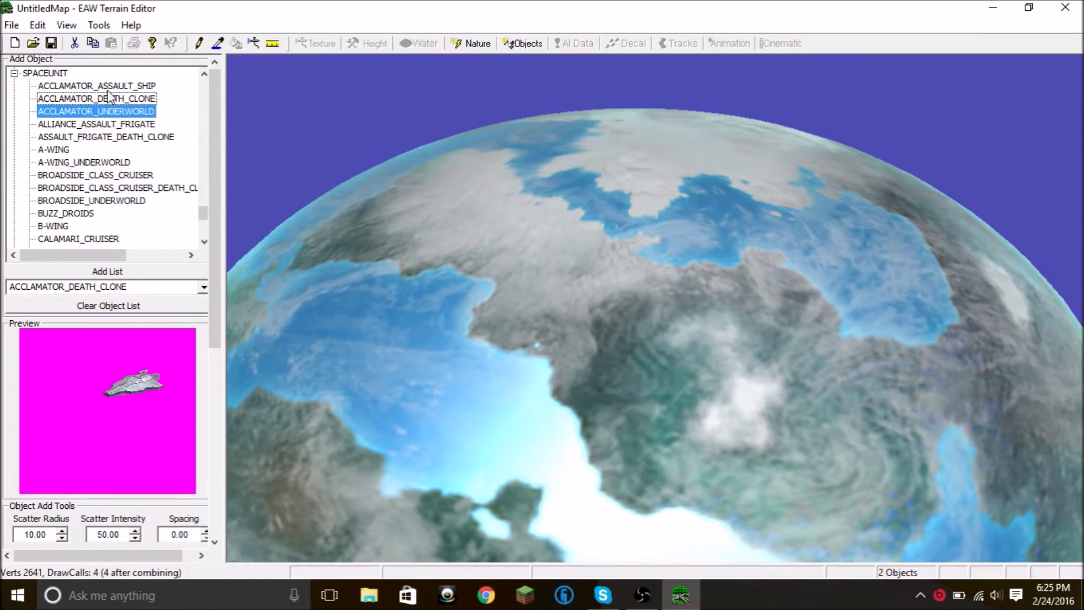
click(94, 116)
click(86, 99)
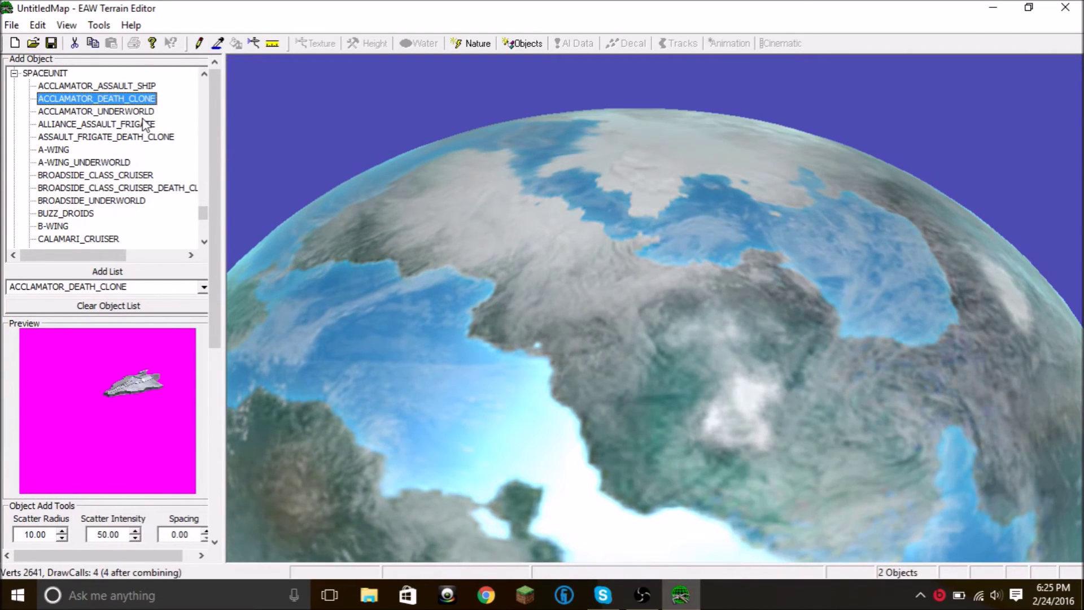
scroll(145, 125, down, 1)
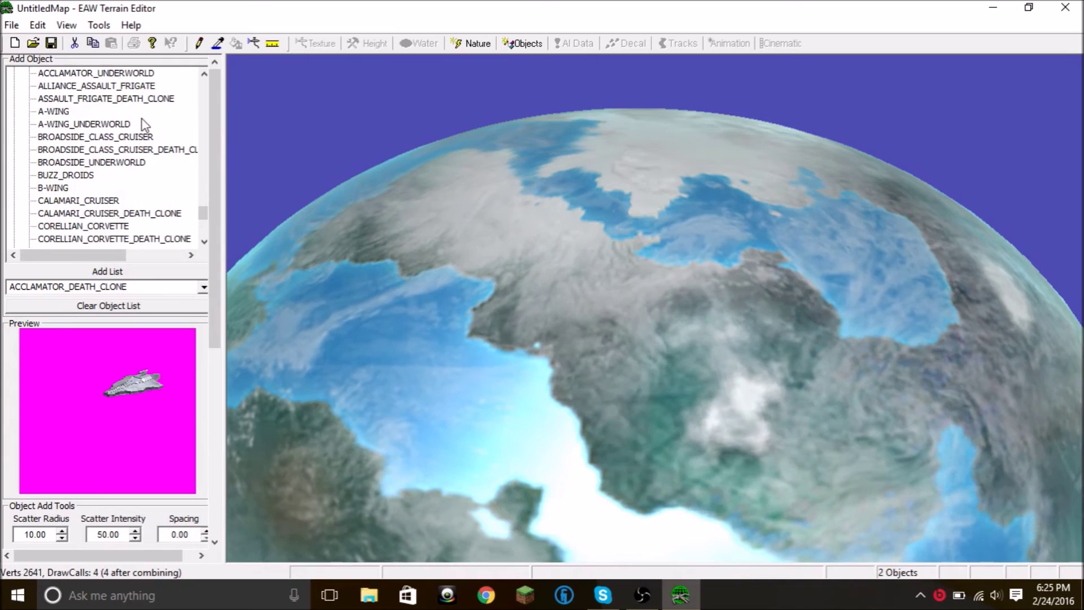
scroll(145, 125, up, 2)
click(145, 124)
Step: Place an Acclamator near the station, undo it and collapse SPACEUNIT
scroll(303, 310, down, 3)
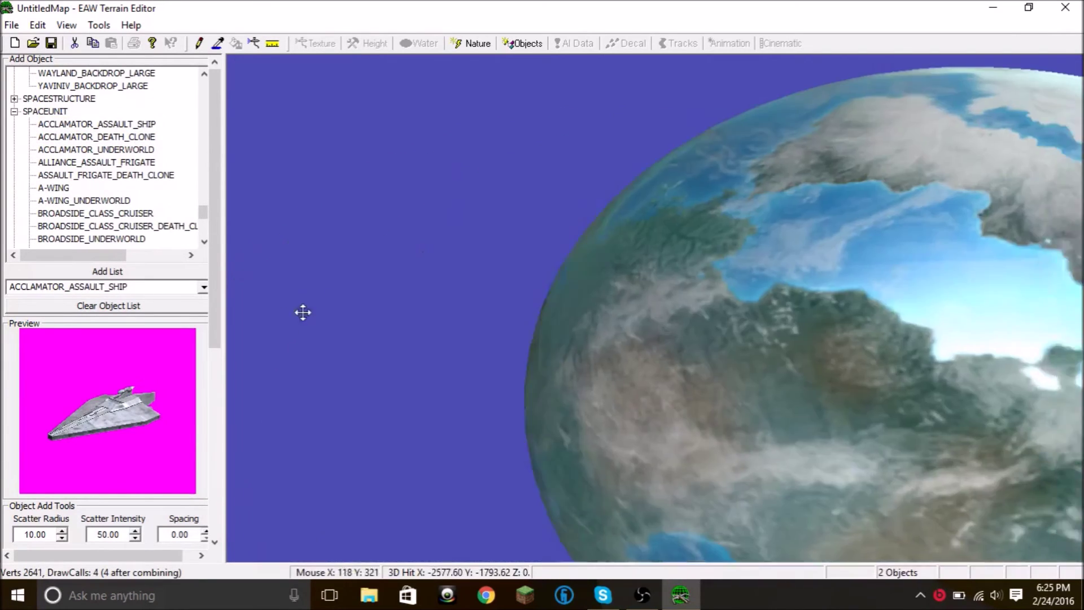
right_drag(303, 309, 442, 330)
click(486, 316)
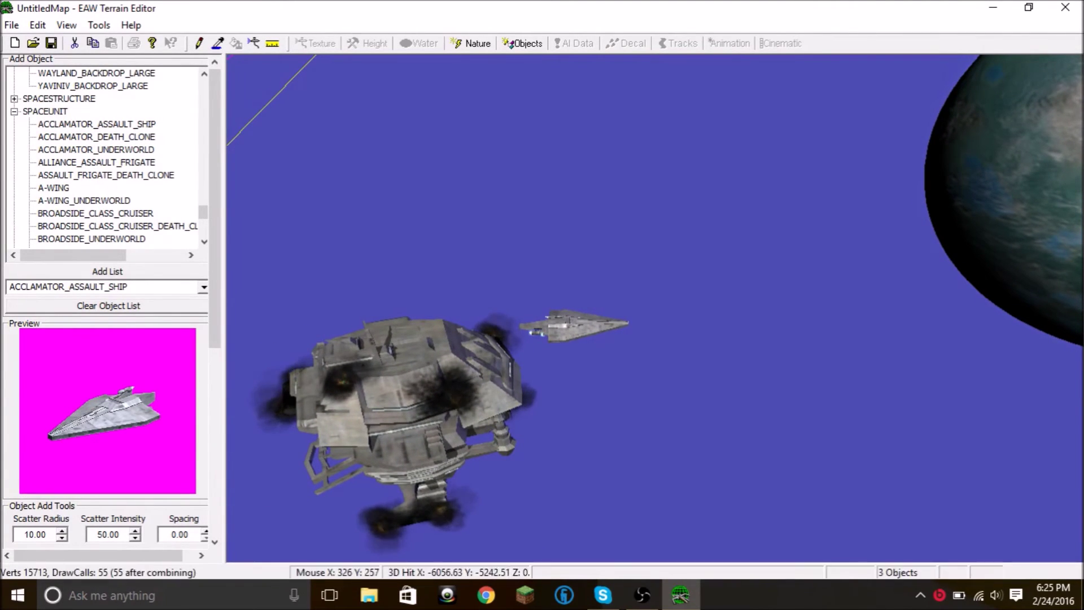
key(ctrl+z)
double_click(45, 111)
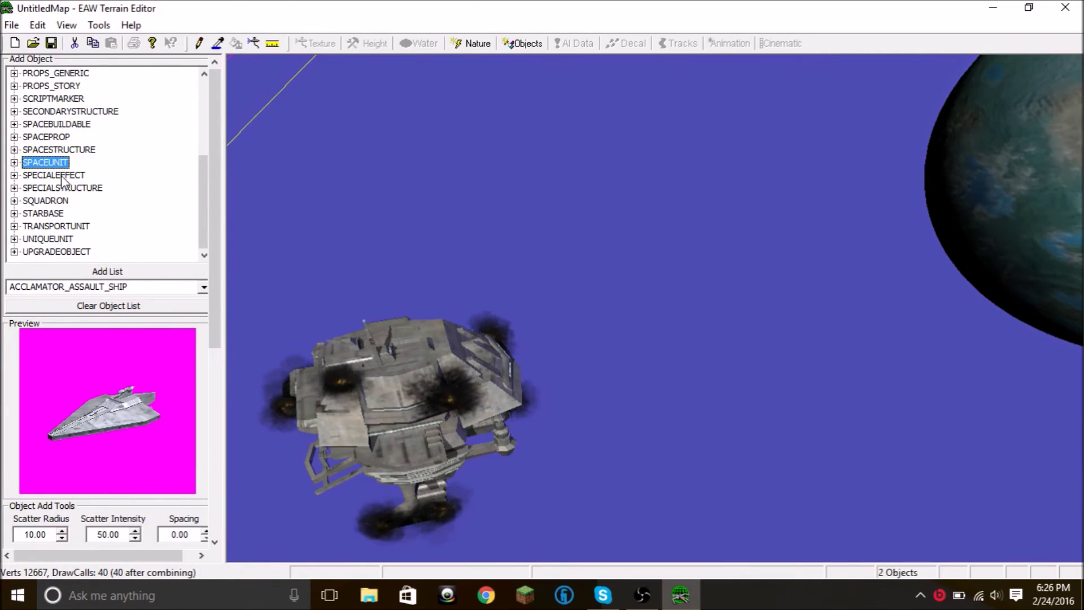
Step: Place a SKIRMISH_HUTT_ASTEROID_BASE from SECONDARYSTRUCTURE near the station
scroll(67, 199, up, 1)
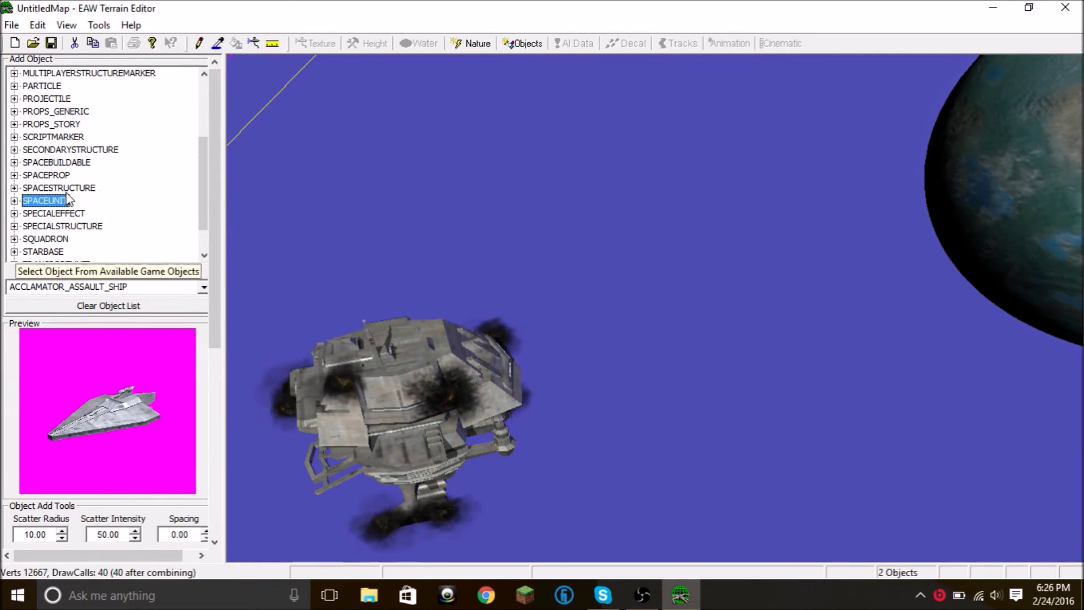
double_click(68, 149)
click(87, 175)
click(86, 187)
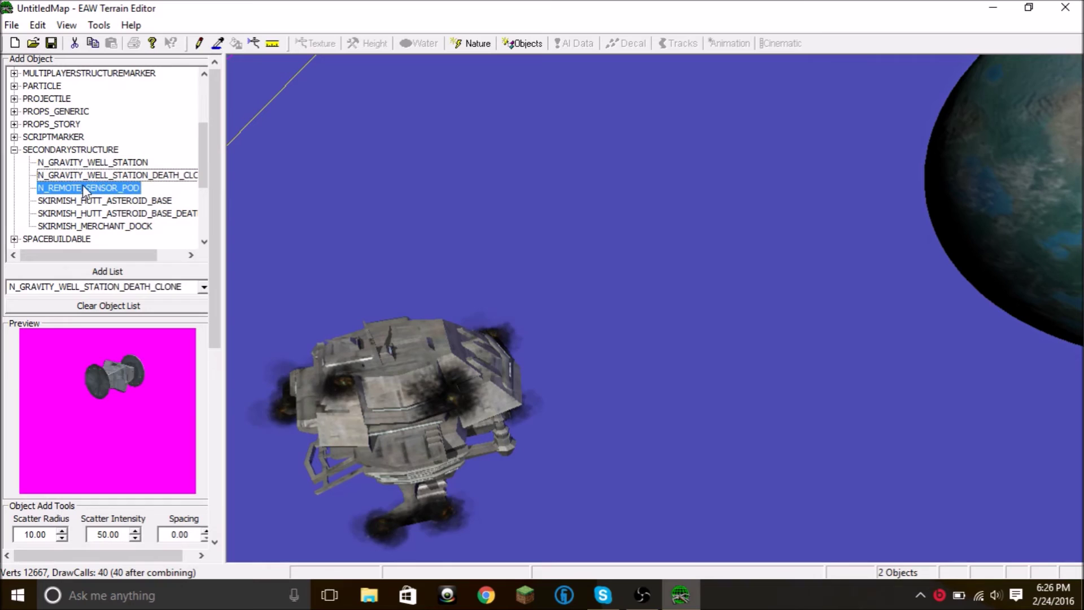
click(83, 201)
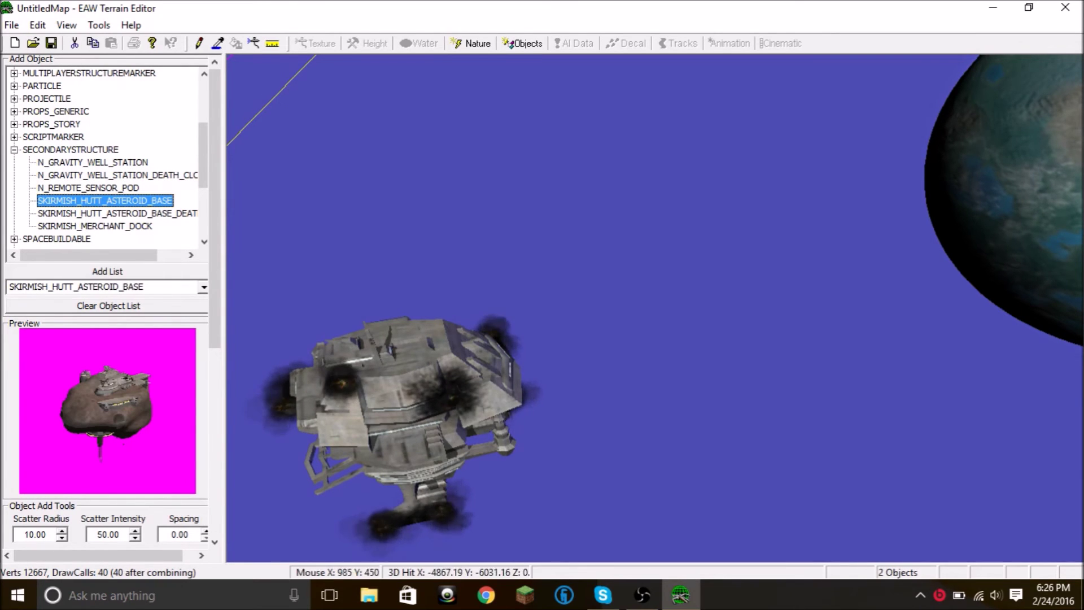
click(955, 334)
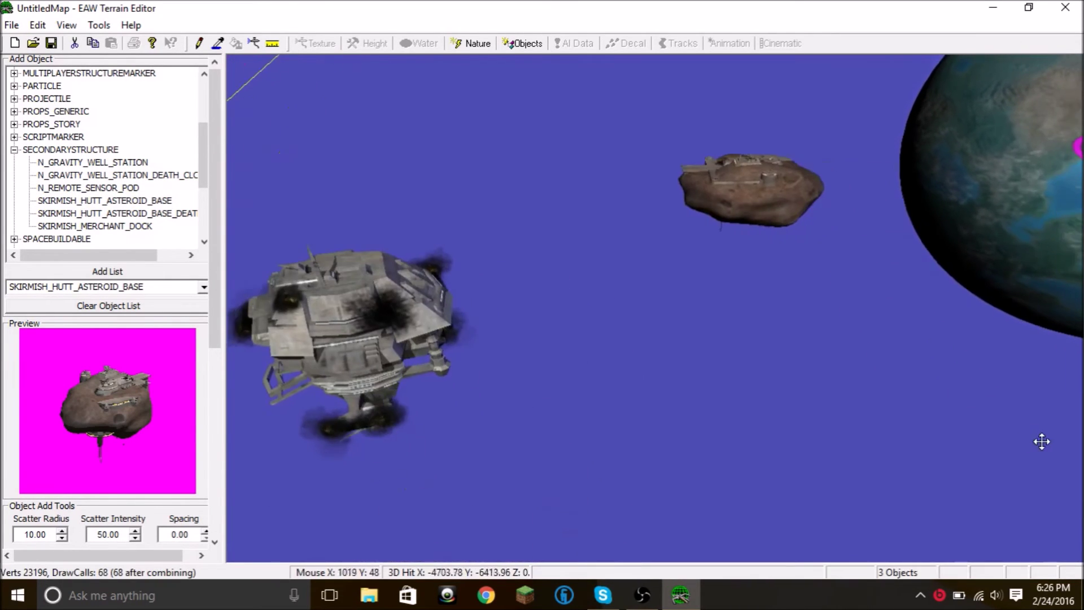
Step: Preview the skirmish merchant dock, then collapse SECONDARYSTRUCTURE and expand SPACEBUILDABLE
click(94, 226)
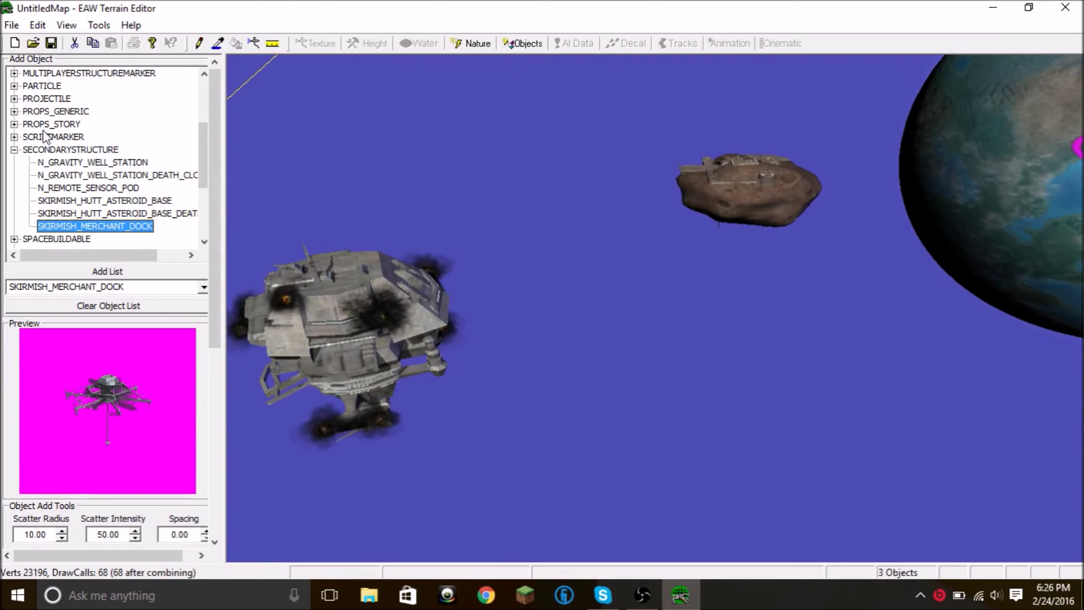
click(14, 149)
click(14, 150)
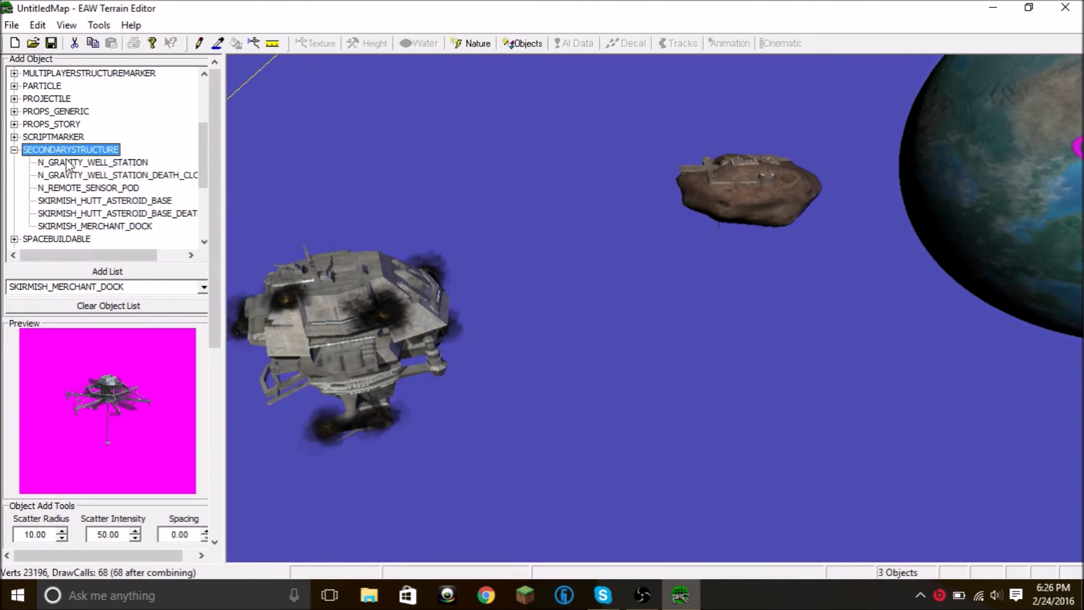
click(14, 149)
click(15, 162)
Step: Place four DEFENSE_SATELLITE_LASER_PAD satellites in open space around the station
click(103, 86)
key(Left)
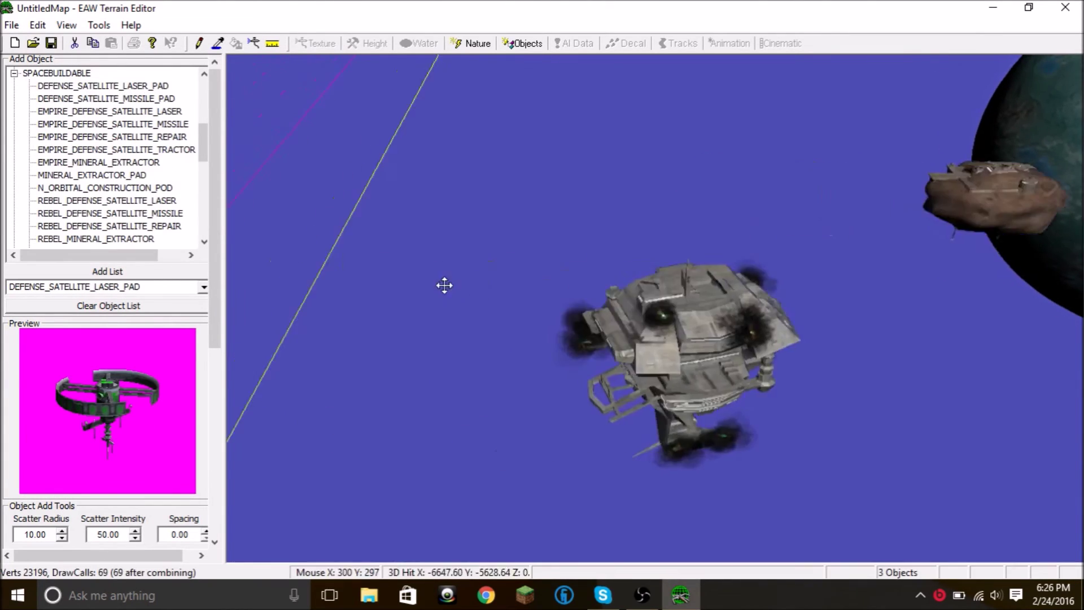
key(Right)
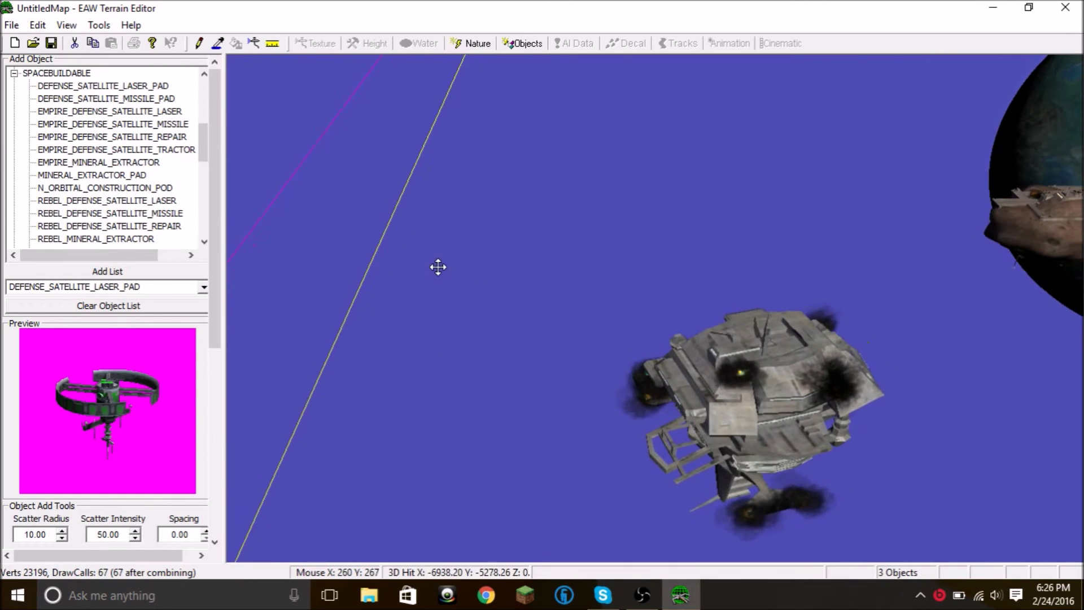
click(514, 253)
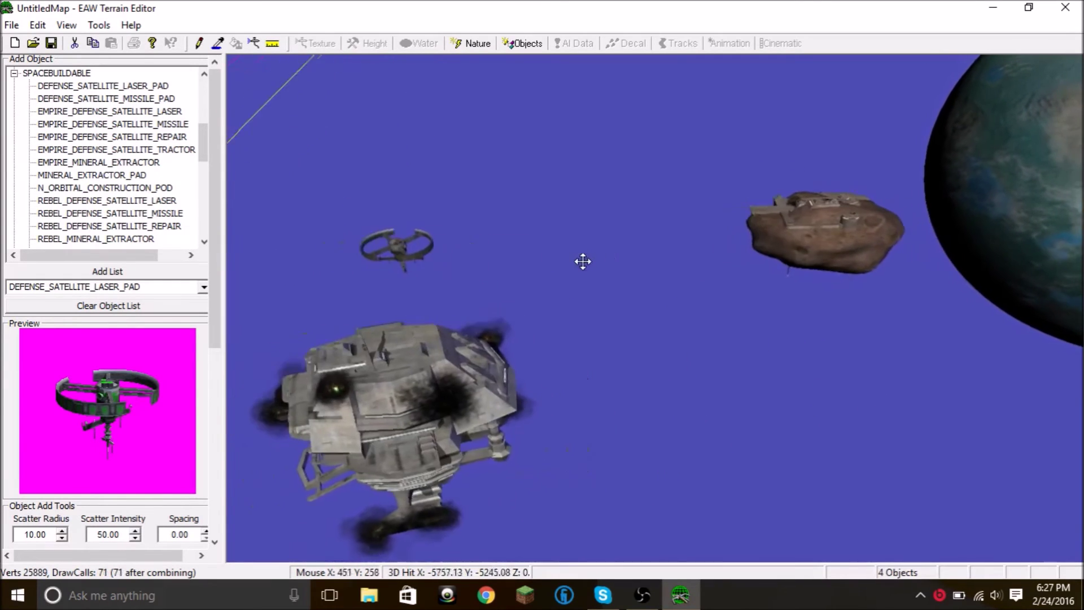
click(574, 262)
click(617, 313)
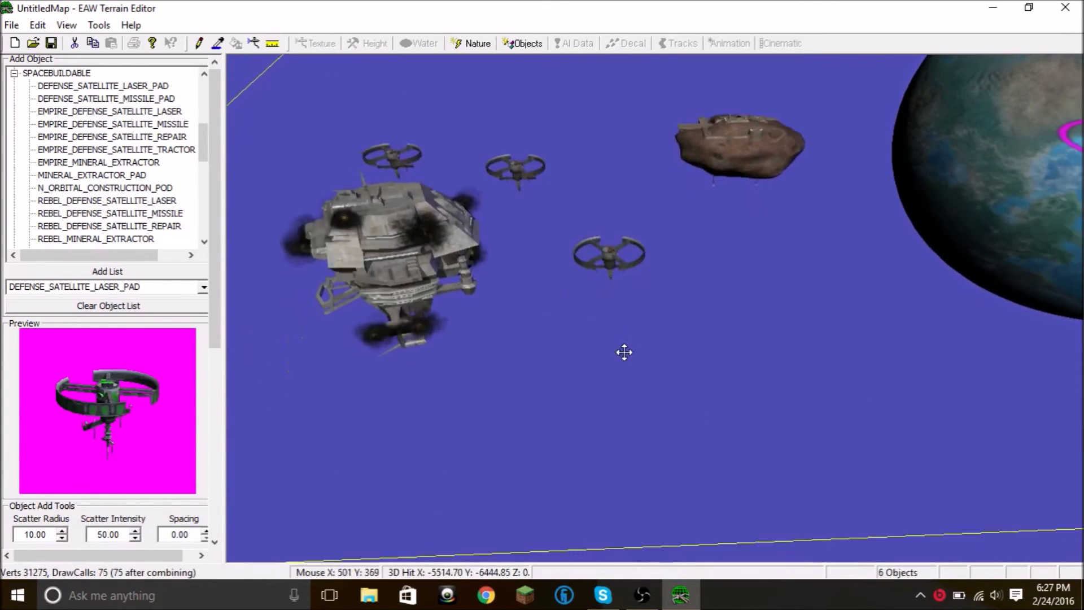
click(604, 375)
Step: After previewing the missile and construction pads, place a MINERAL_EXTRACTOR_PAD left of the station
scroll(604, 377, up, 2)
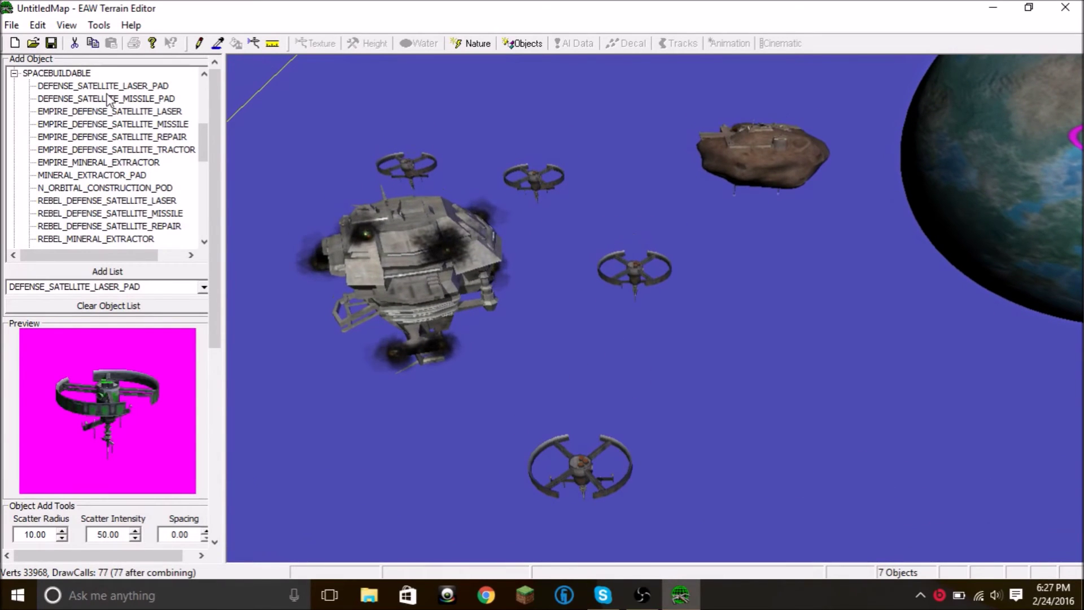
click(160, 99)
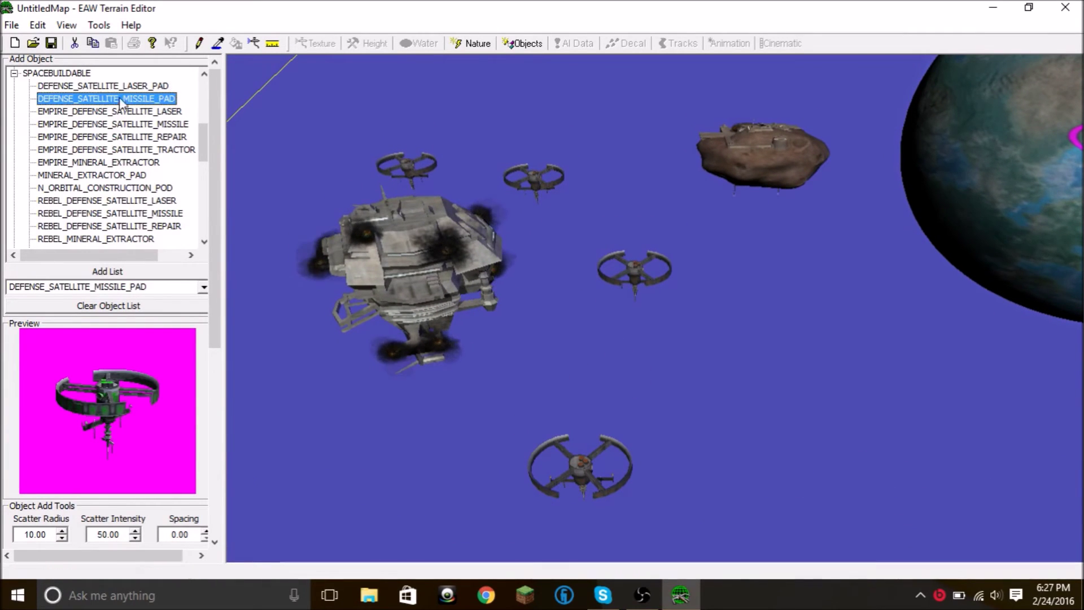
click(69, 88)
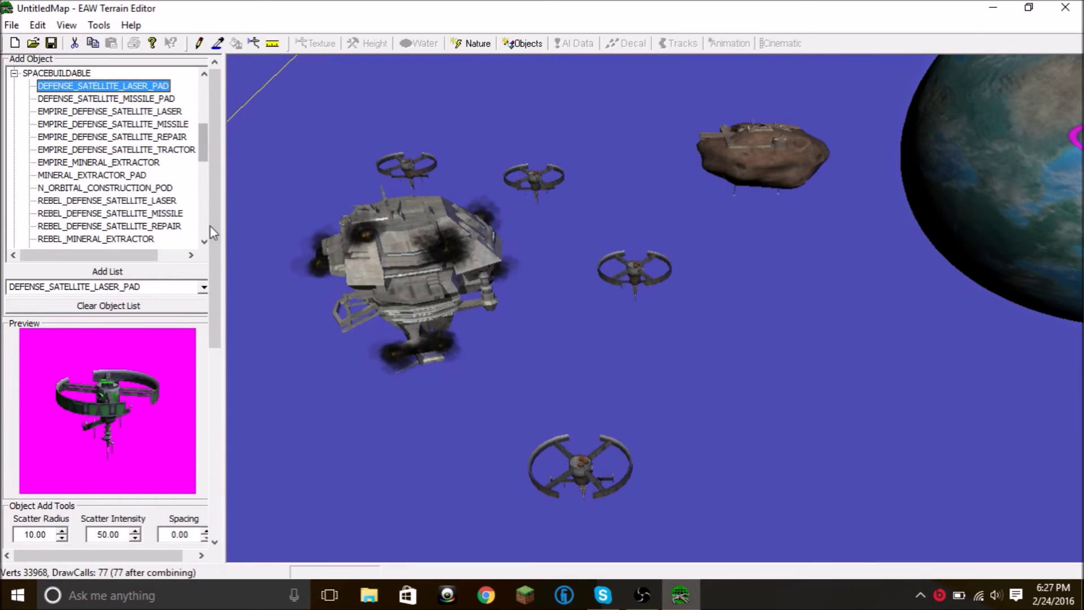
click(138, 187)
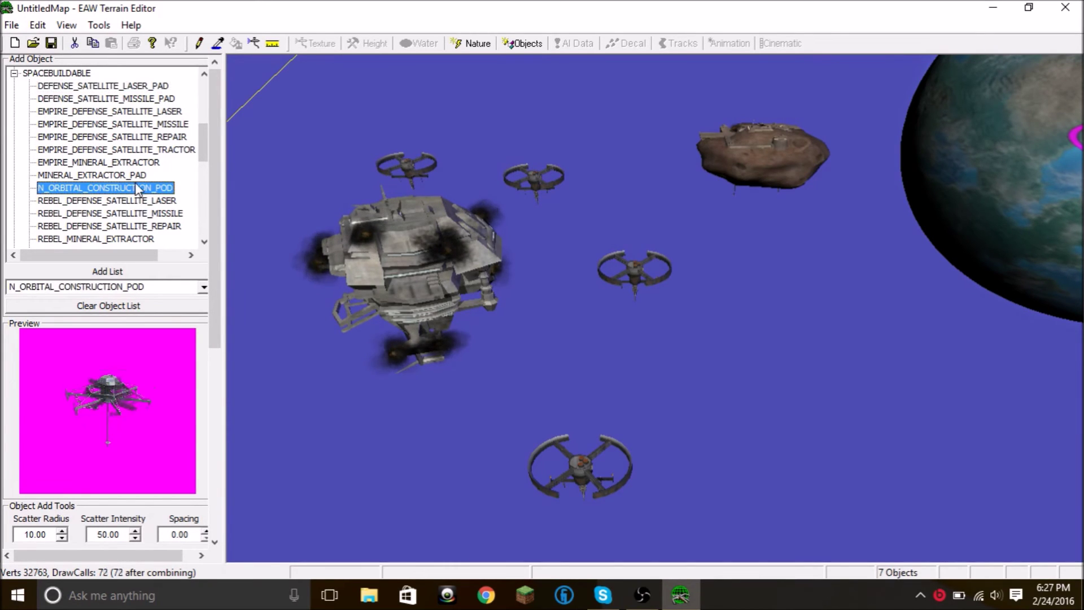
click(131, 175)
middle_drag(242, 367, 316, 373)
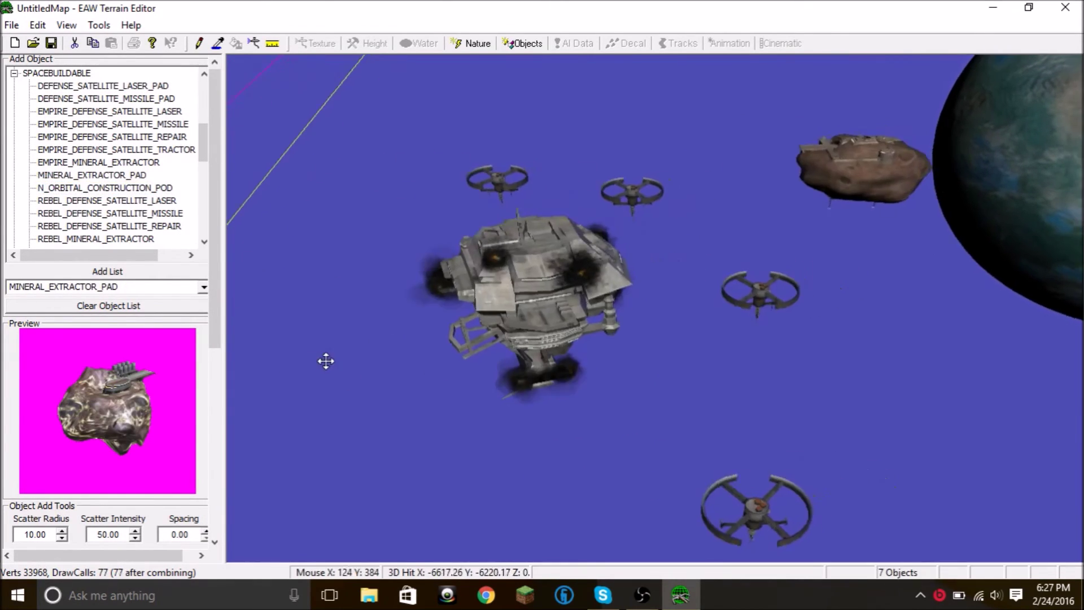
click(339, 359)
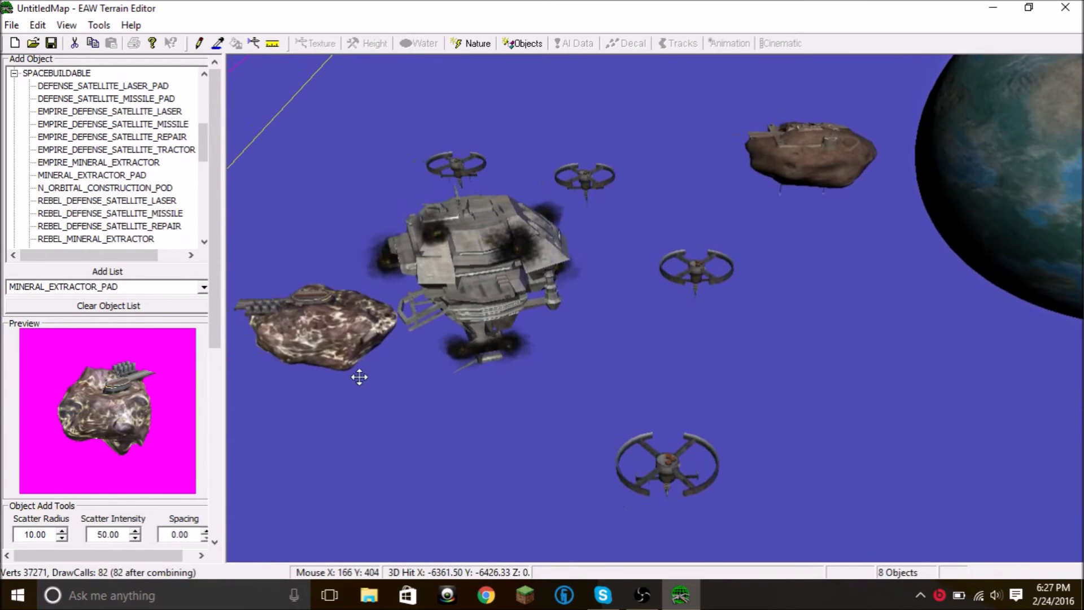
key(ctrl+z)
middle_drag(331, 309, 429, 282)
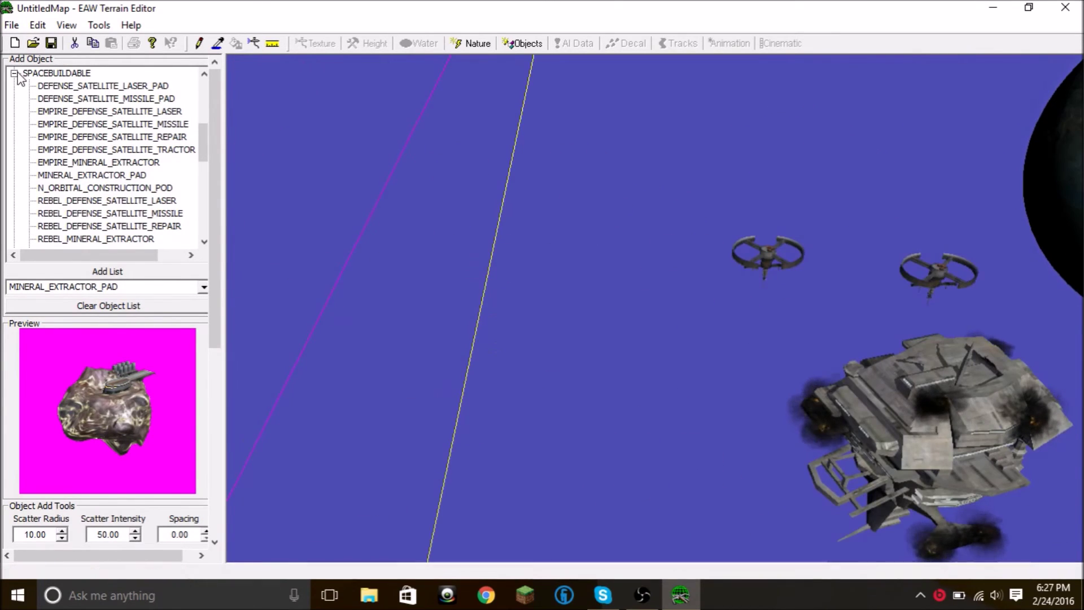
double_click(56, 73)
Step: Expand MARKER and pick IN_GAME_BOMBING_RUN_MARKER as the object to place
scroll(32, 135, up, 2)
scroll(51, 99, up, 1)
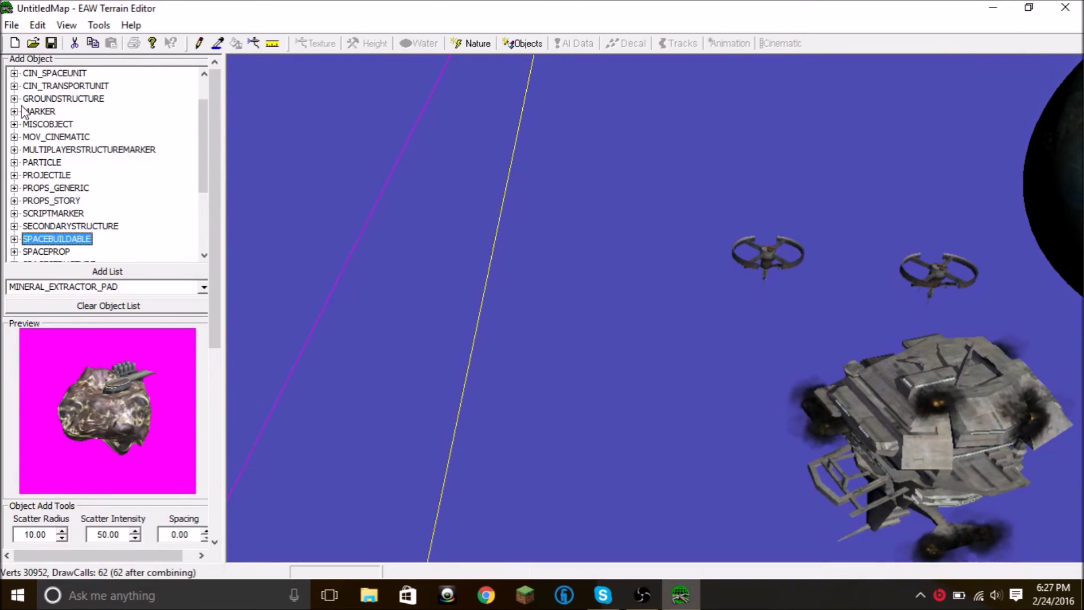
click(14, 111)
scroll(102, 96, down, 2)
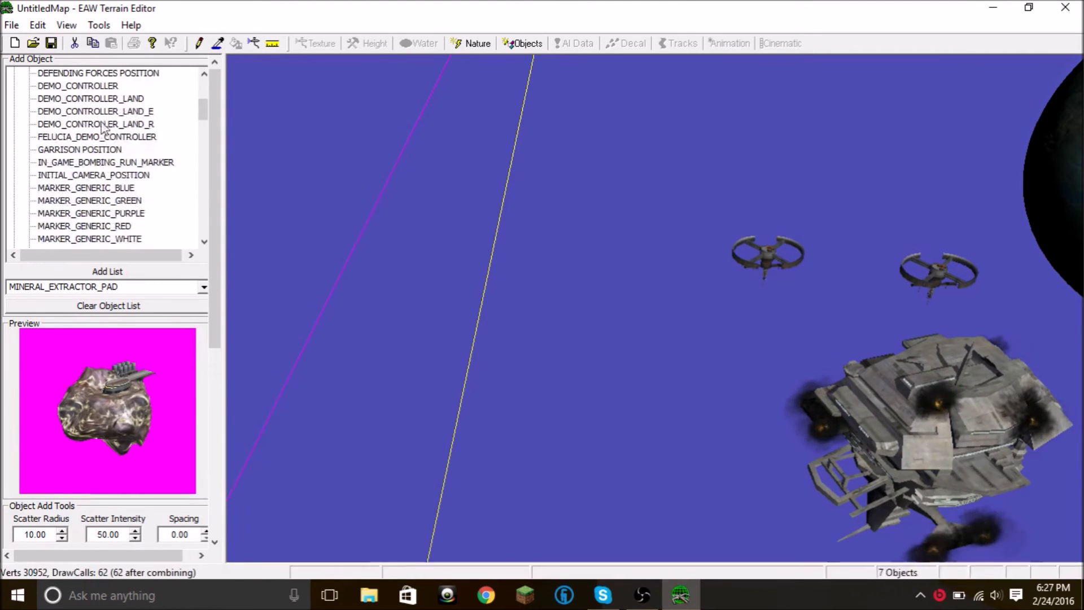
scroll(104, 131, up, 2)
scroll(103, 158, down, 1)
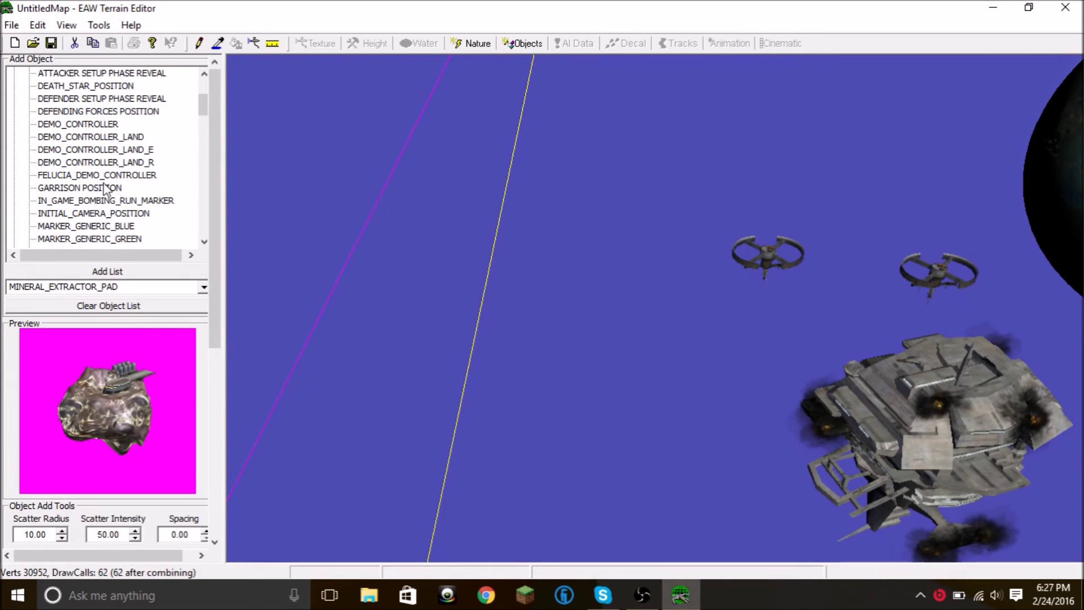
click(123, 201)
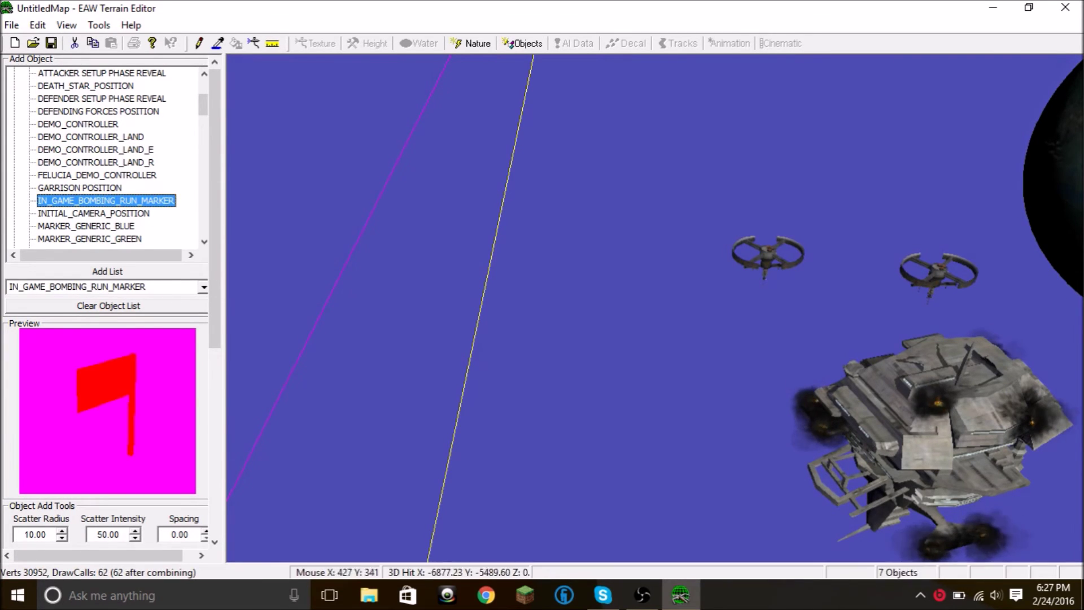
Step: Swing the camera over the station, collapse MARKER and show the Environment Settings
right_drag(847, 305, 618, 371)
scroll(44, 121, up, 3)
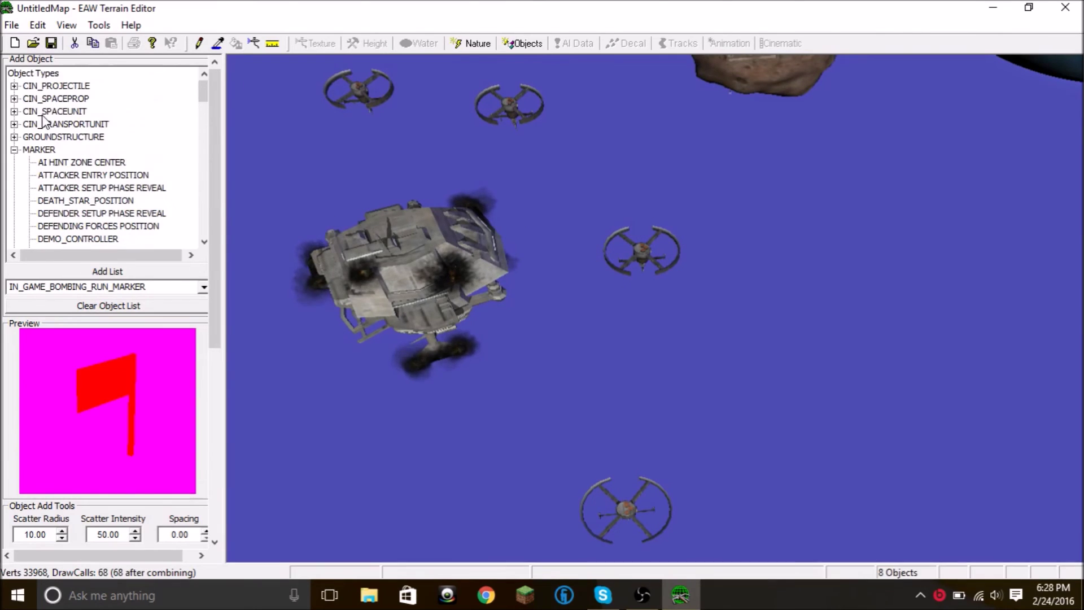
click(15, 150)
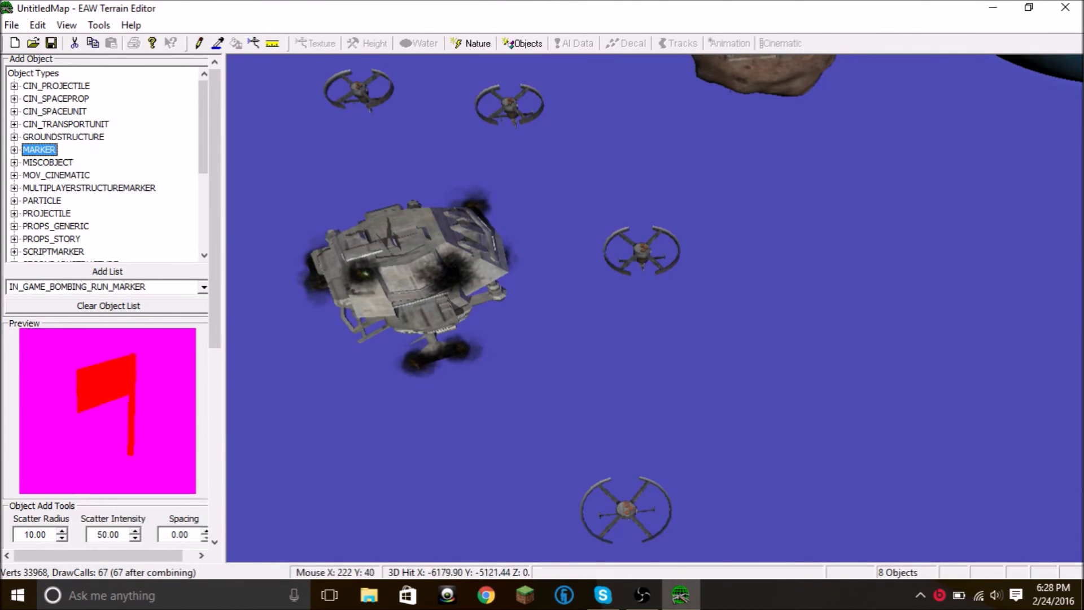
click(486, 44)
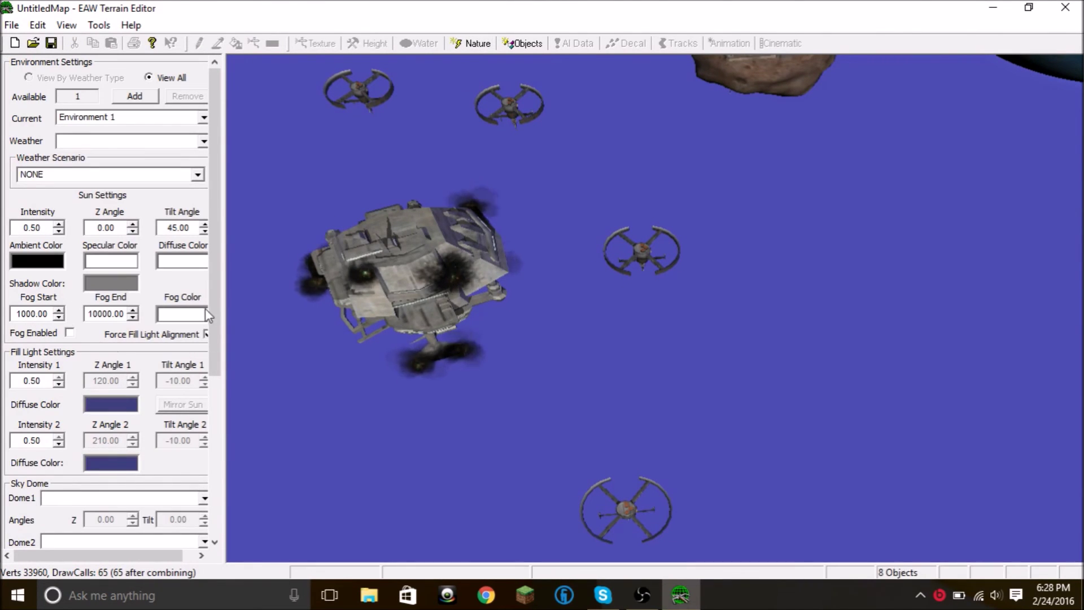
Step: Set sky Dome1 to STARS_LOW and Dome2 to STAR_BACKDROP_GREEN_ORANGE, then view the new sky
scroll(208, 330, down, 3)
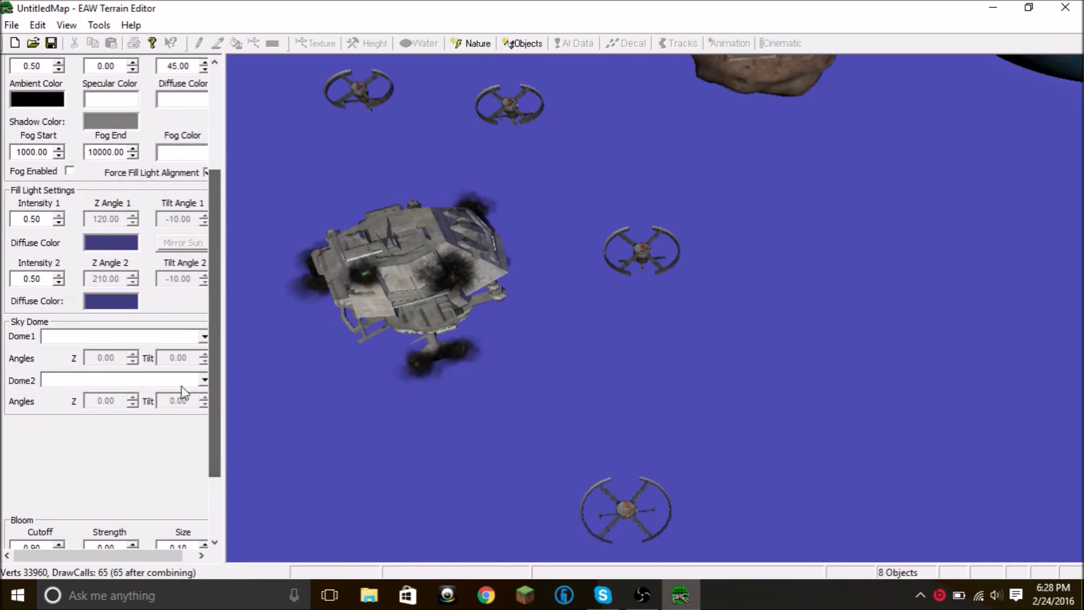
click(204, 336)
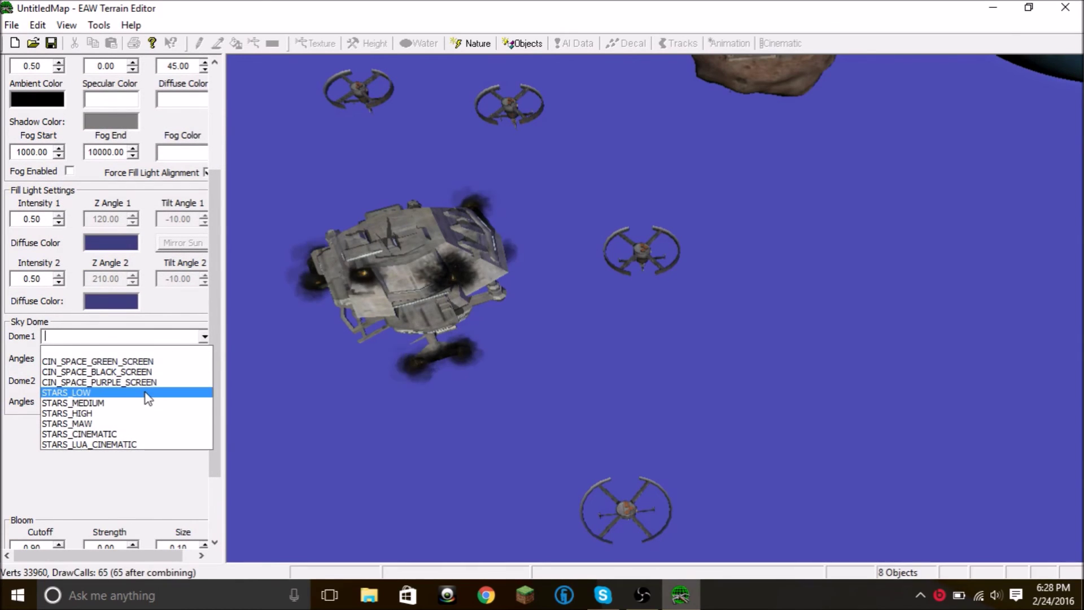
click(163, 393)
click(204, 380)
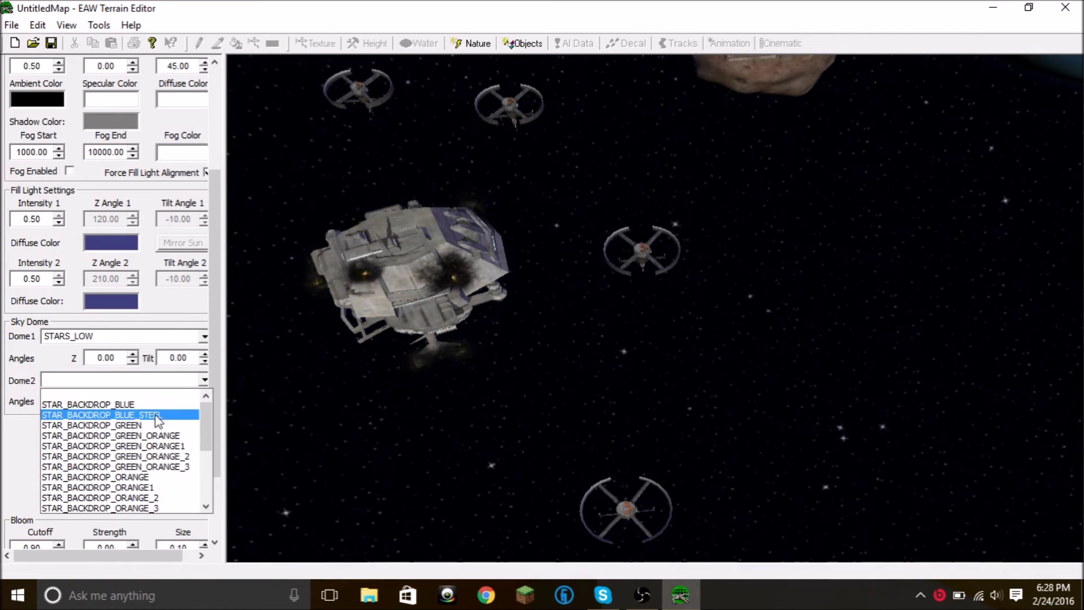
click(167, 437)
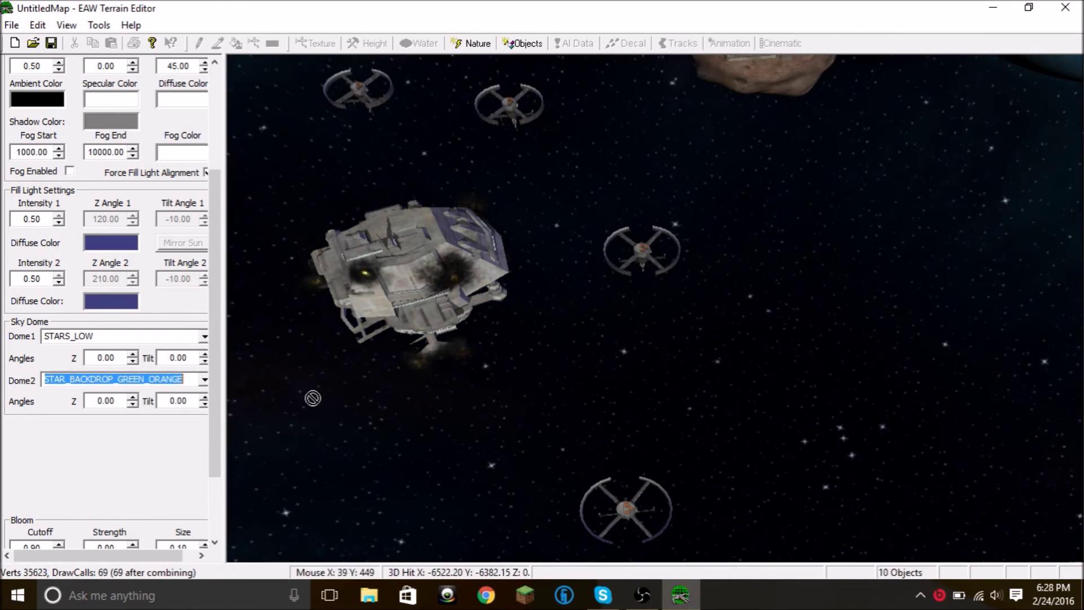
right_drag(588, 358, 653, 535)
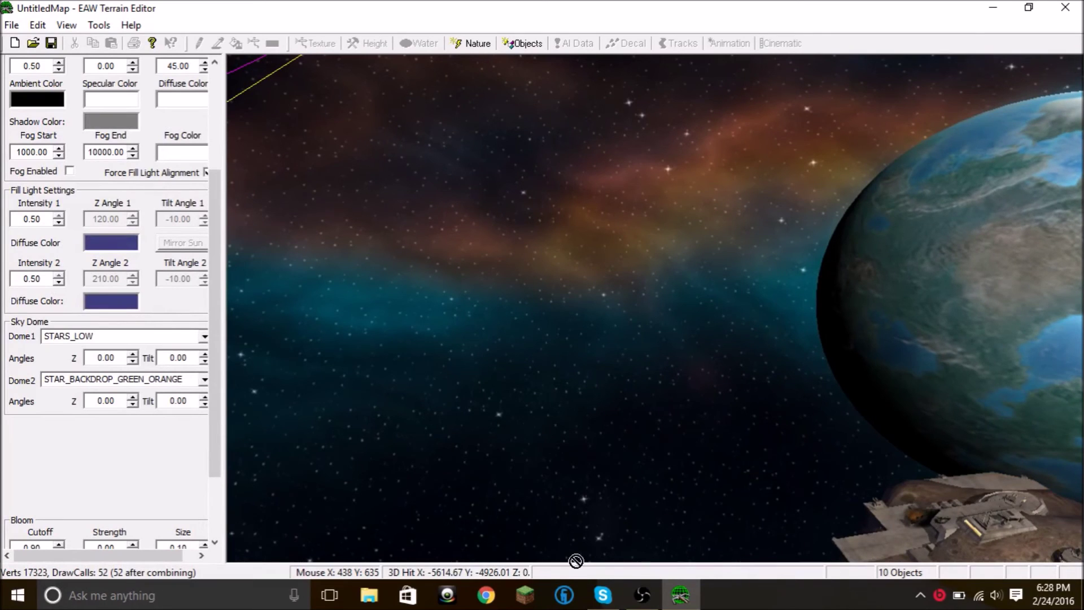
drag(215, 198, 219, 71)
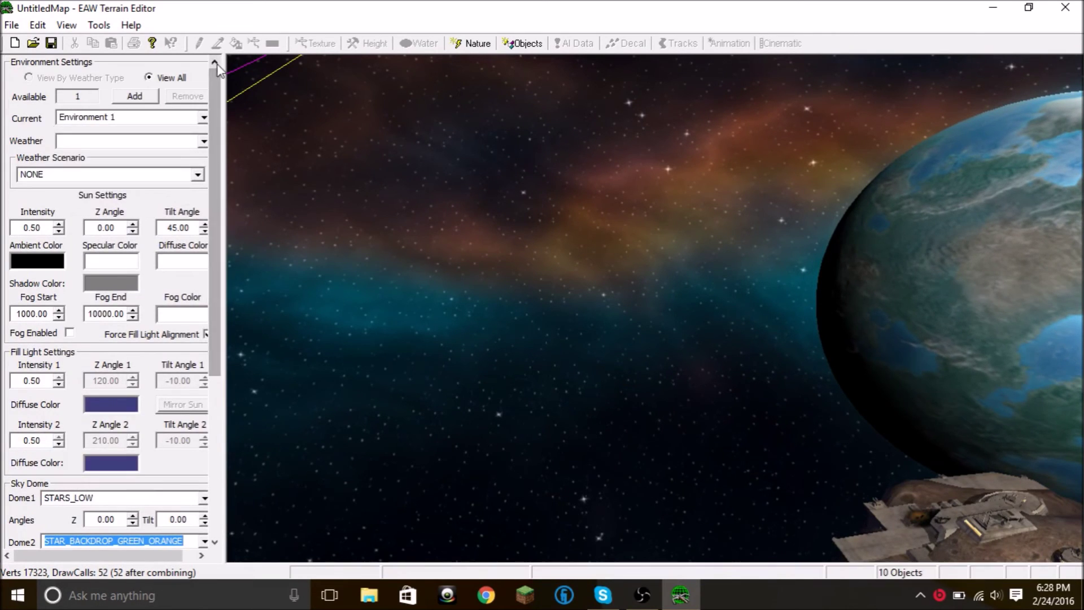
Step: Place one TEAM_00_BASE_POSITION_MARKER near the station, undoing the accidental extra one
click(522, 43)
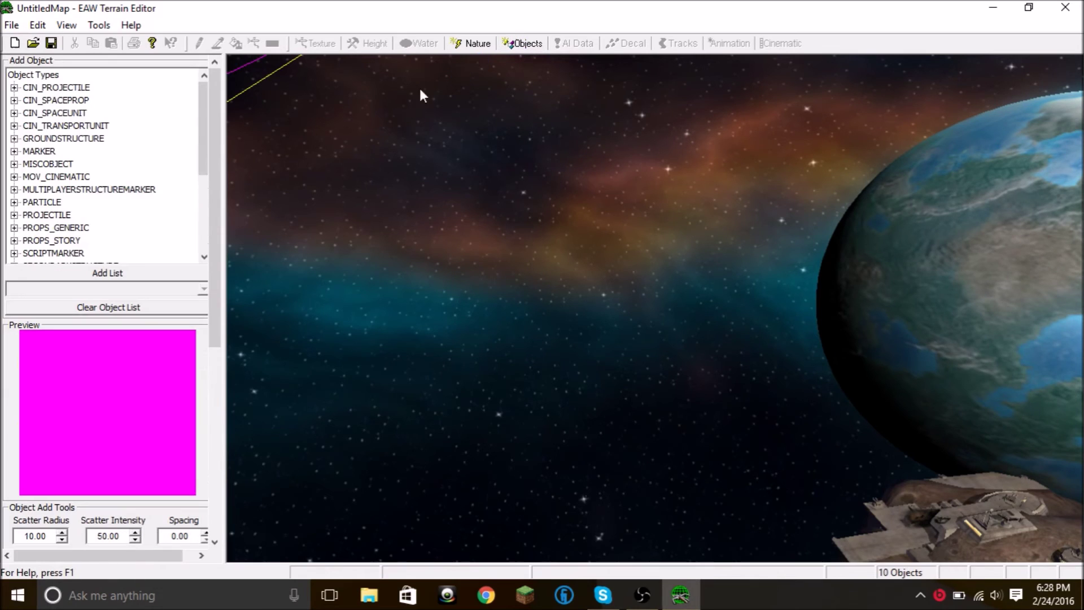
click(14, 152)
scroll(90, 131, down, 12)
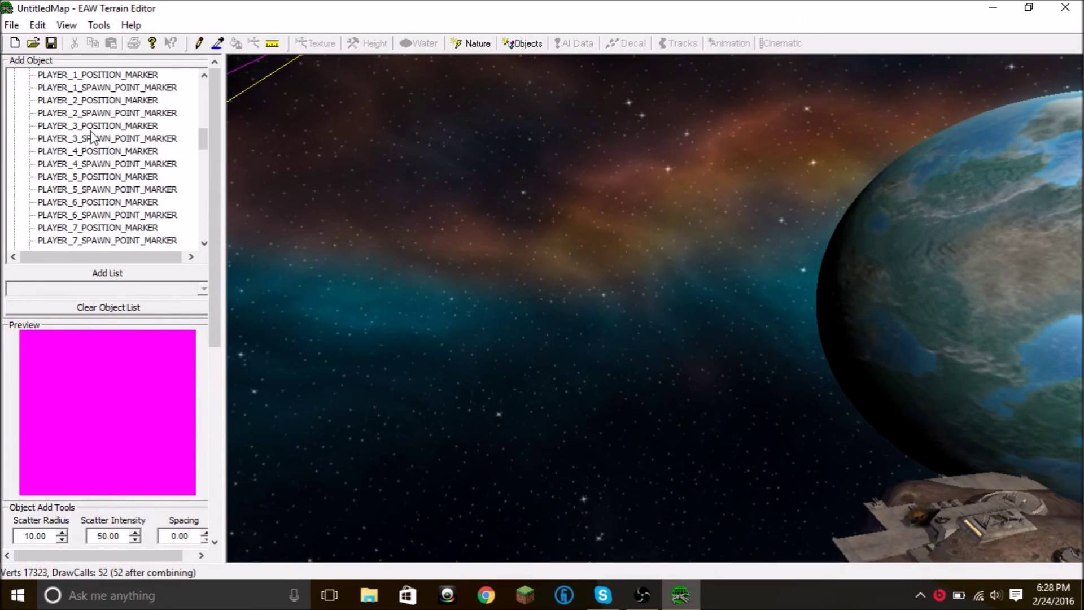
scroll(92, 135, down, 7)
scroll(130, 138, up, 2)
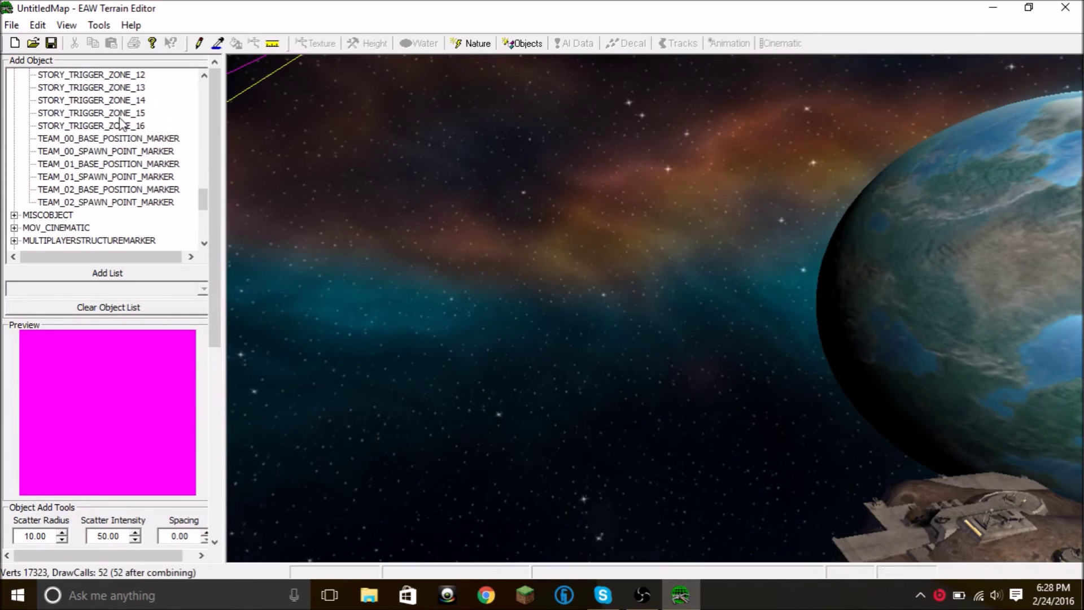
click(130, 138)
middle_drag(617, 382, 738, 138)
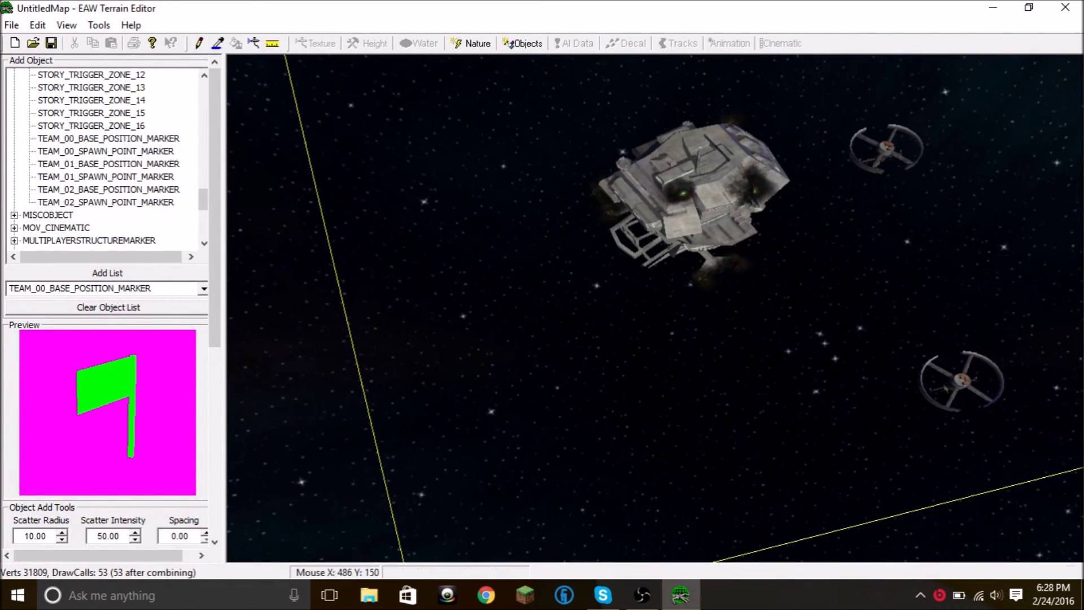
middle_drag(677, 226, 740, 187)
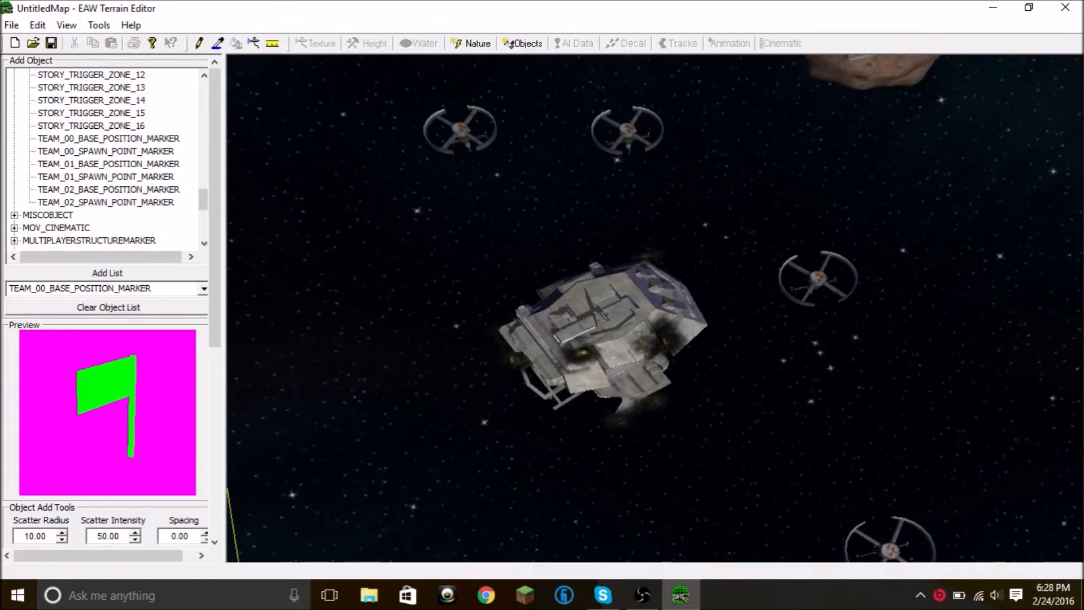
middle_drag(749, 283, 725, 269)
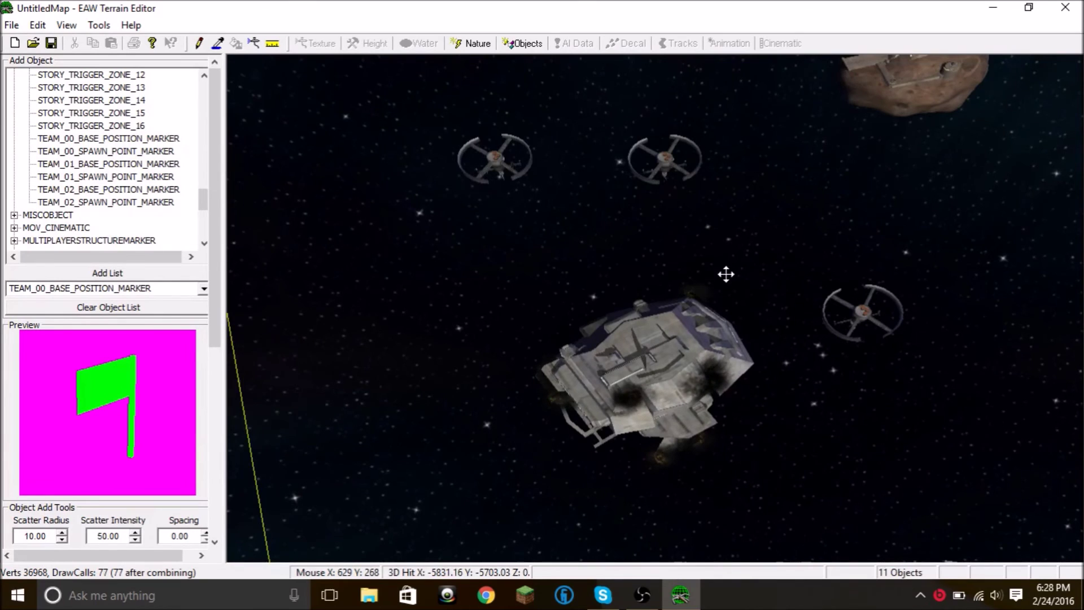
click(724, 278)
middle_drag(724, 279, 676, 282)
key(ctrl+z)
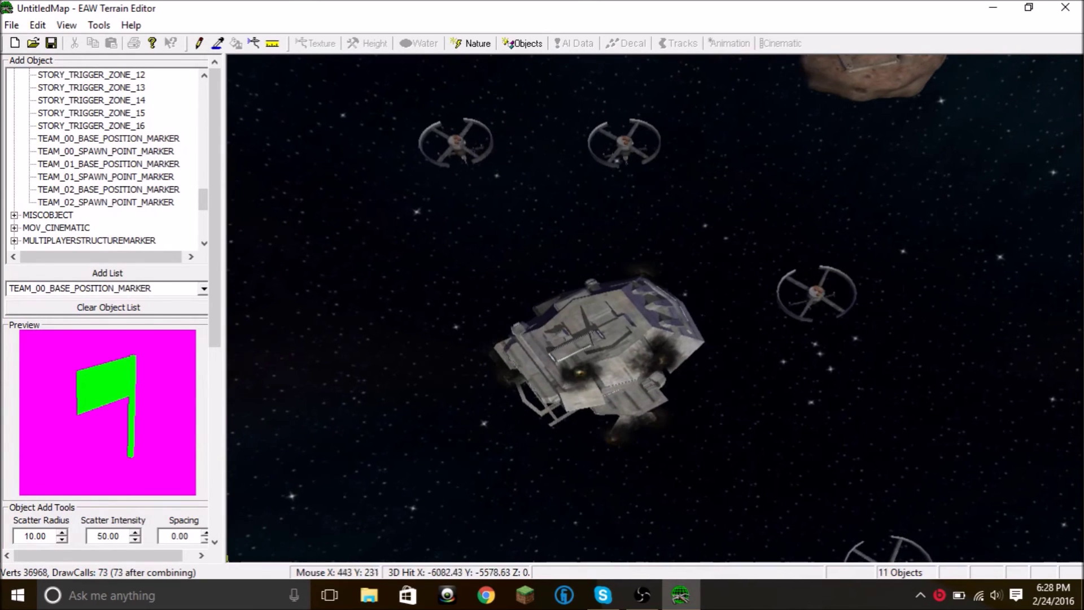
Step: Place four TEAM_00_SPAWN_POINT_MARKER markers around the station
click(142, 152)
click(760, 226)
mouse_move(760, 225)
middle_down()
mouse_move(769, 223)
mouse_move(741, 223)
mouse_move(701, 195)
mouse_move(732, 249)
mouse_move(801, 300)
mouse_move(660, 222)
middle_up()
click(701, 194)
click(781, 283)
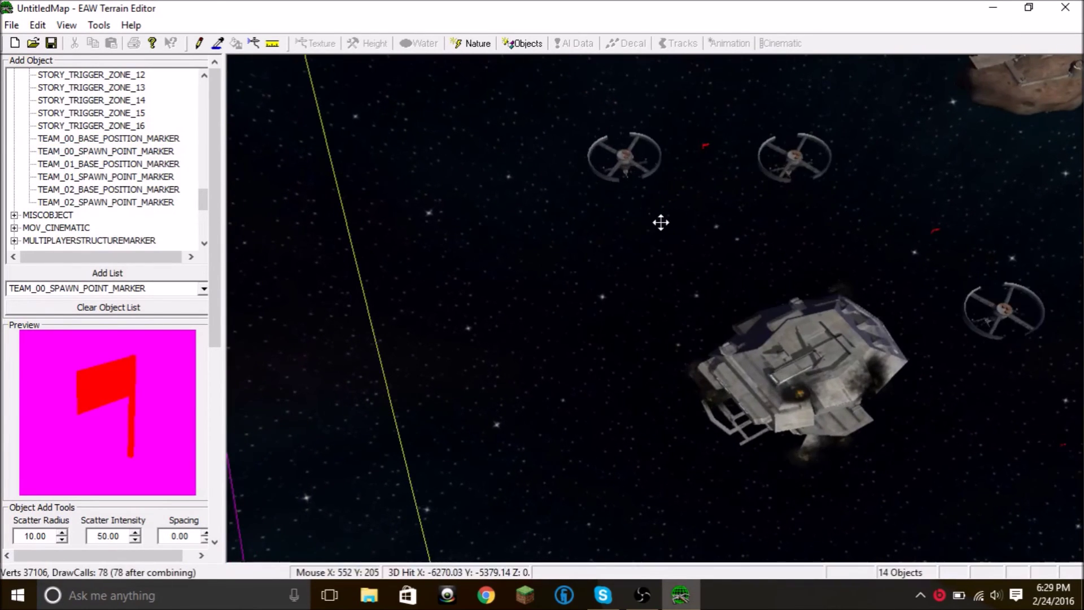
click(660, 222)
Step: Save the map as wohdroor in the CustomMaps folder and close the terrain editor
click(11, 25)
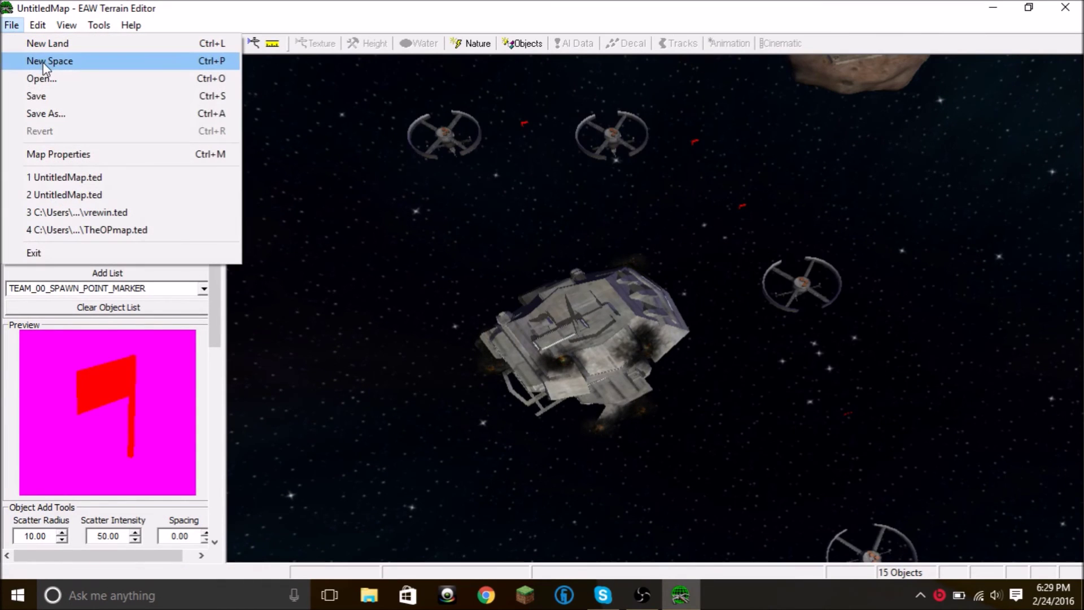
click(46, 112)
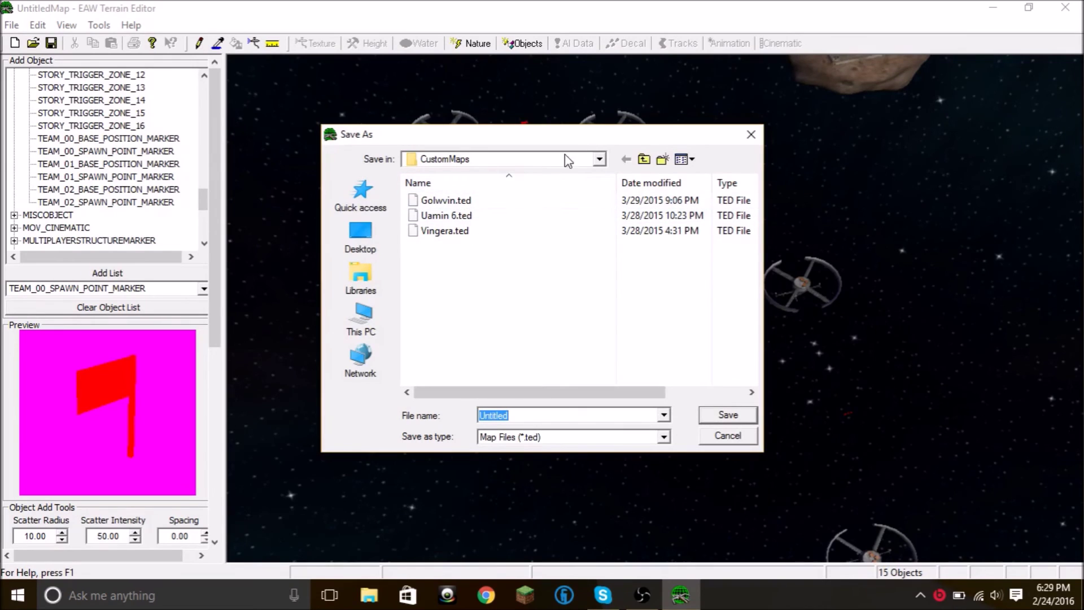
click(599, 162)
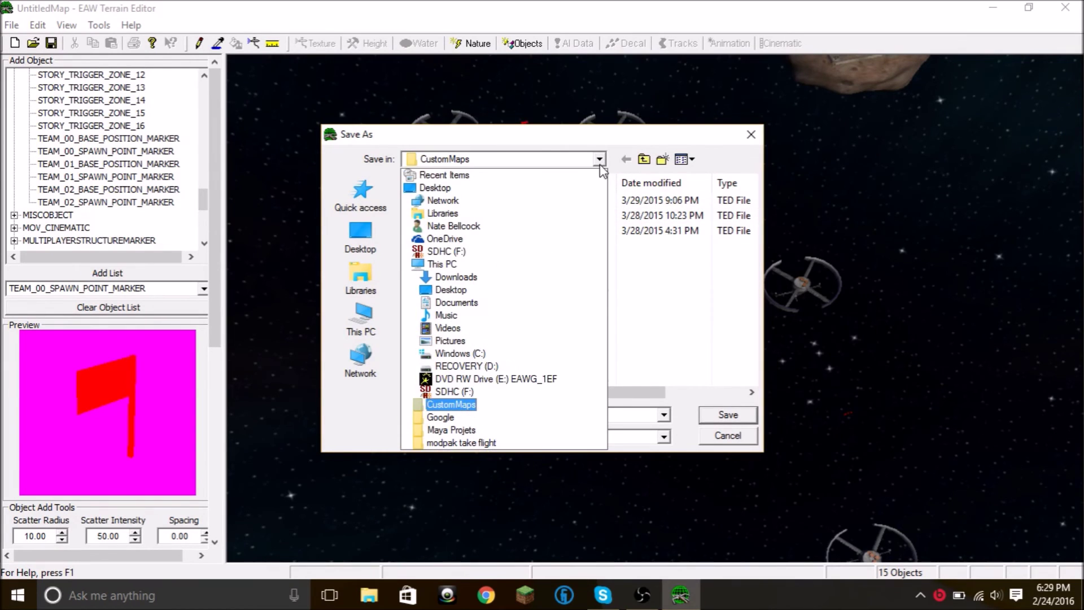
click(473, 405)
click(524, 416)
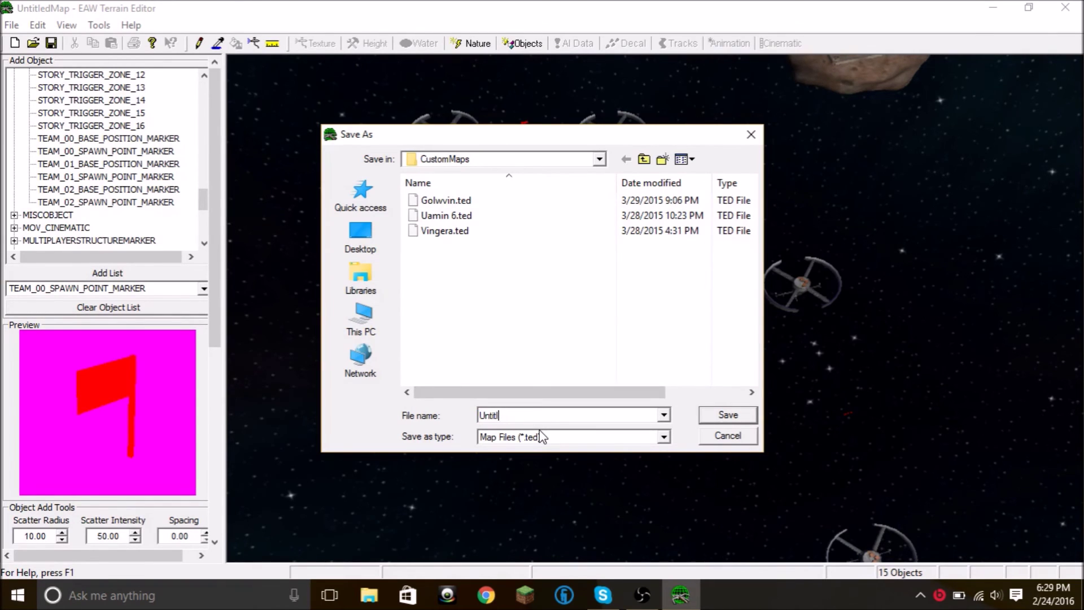
key(BackSpace)
key(BackSpace)
key(BackSpace)
text(wohdroor)
key(Return)
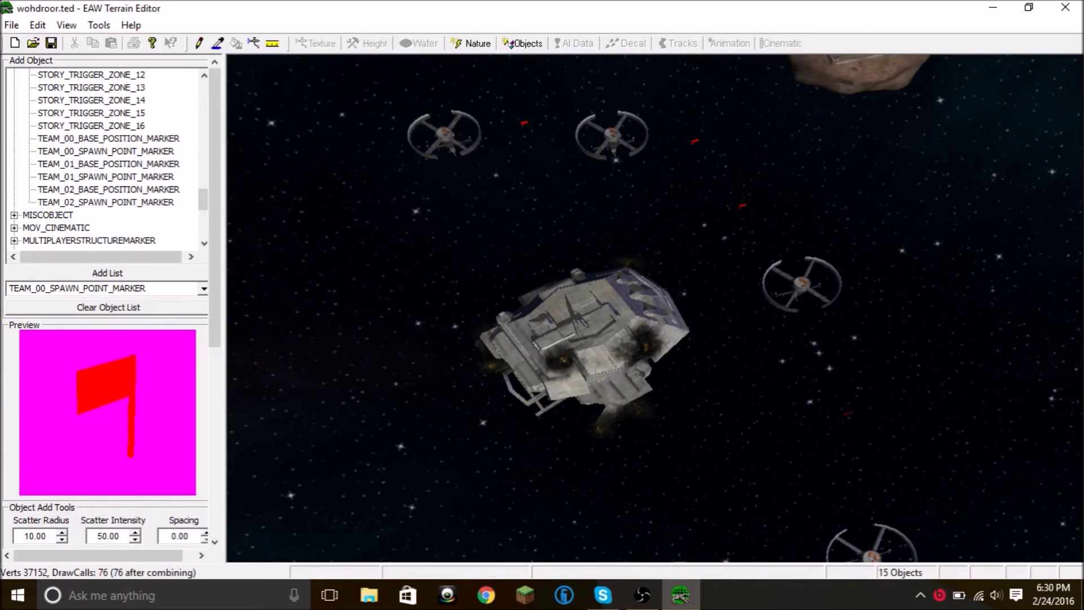
key(alt+F4)
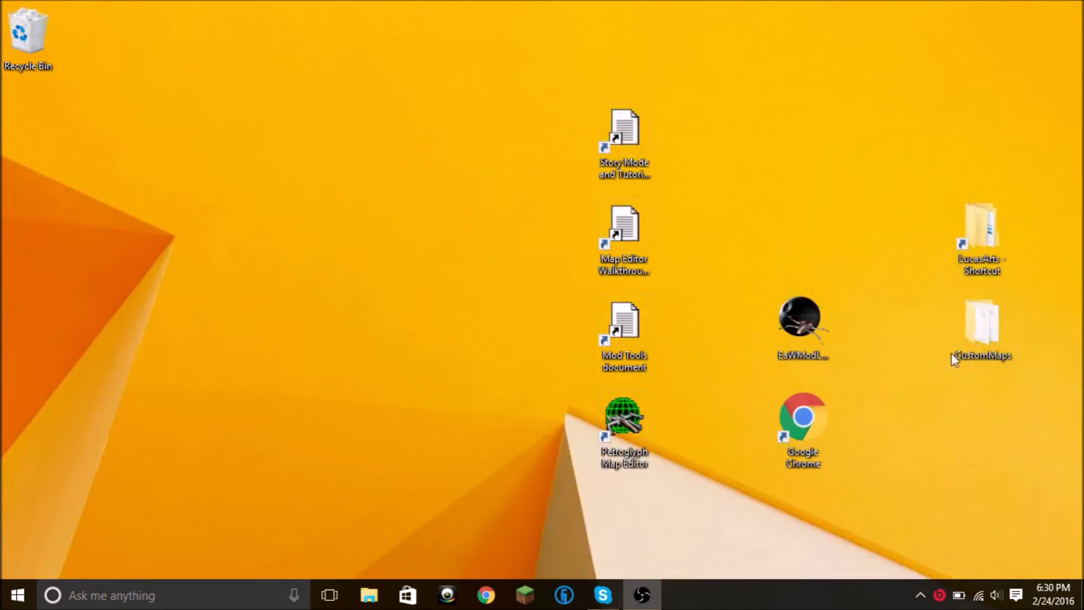
Step: Open the game's LucasArts > Forces of Corruption > Data > CustomMaps folder
double_click(964, 236)
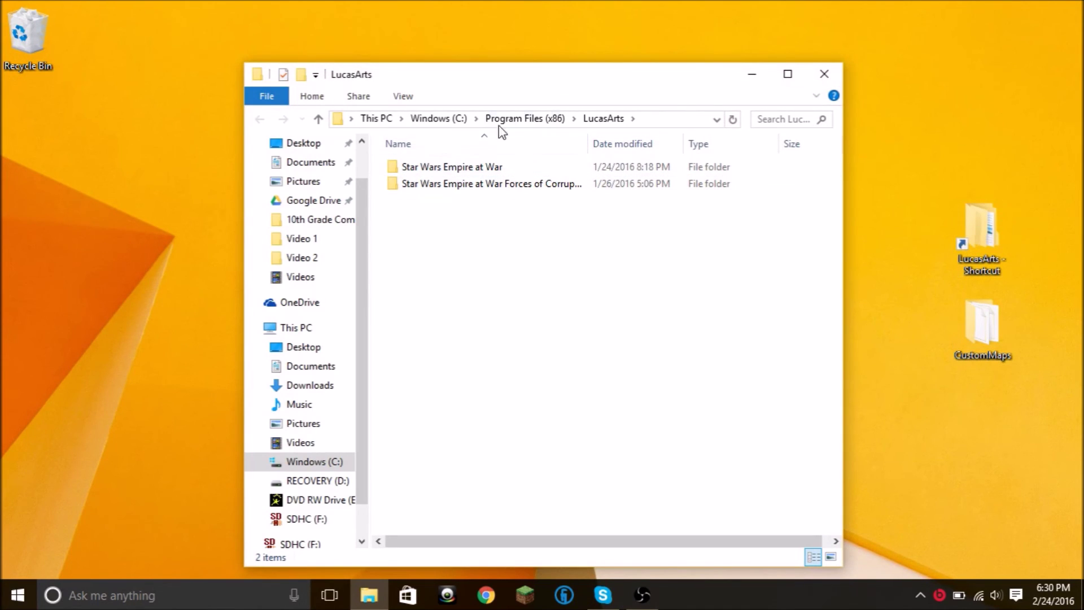
double_click(555, 186)
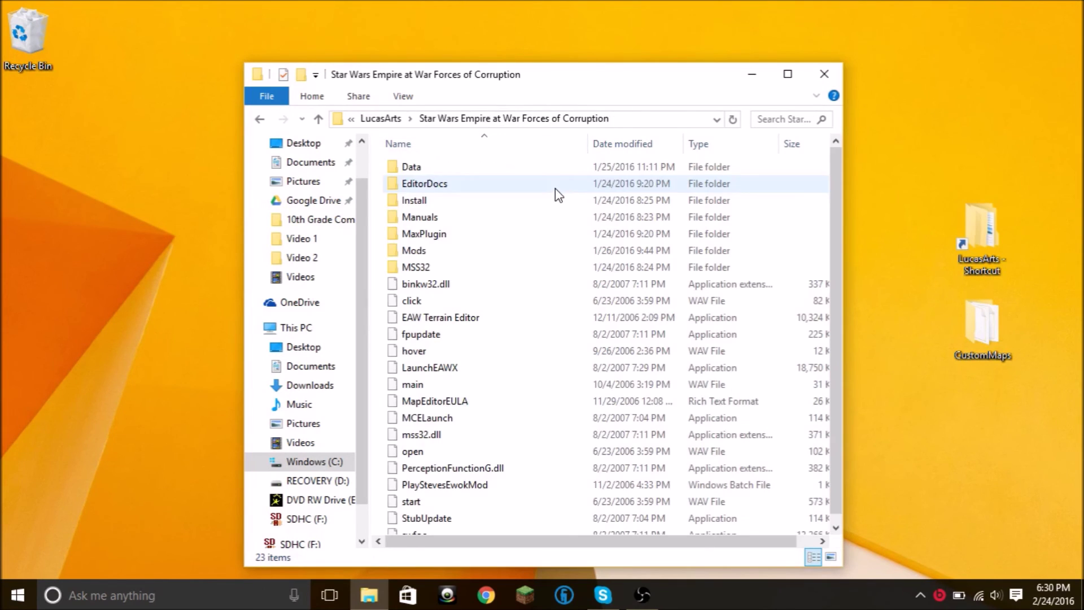
double_click(502, 169)
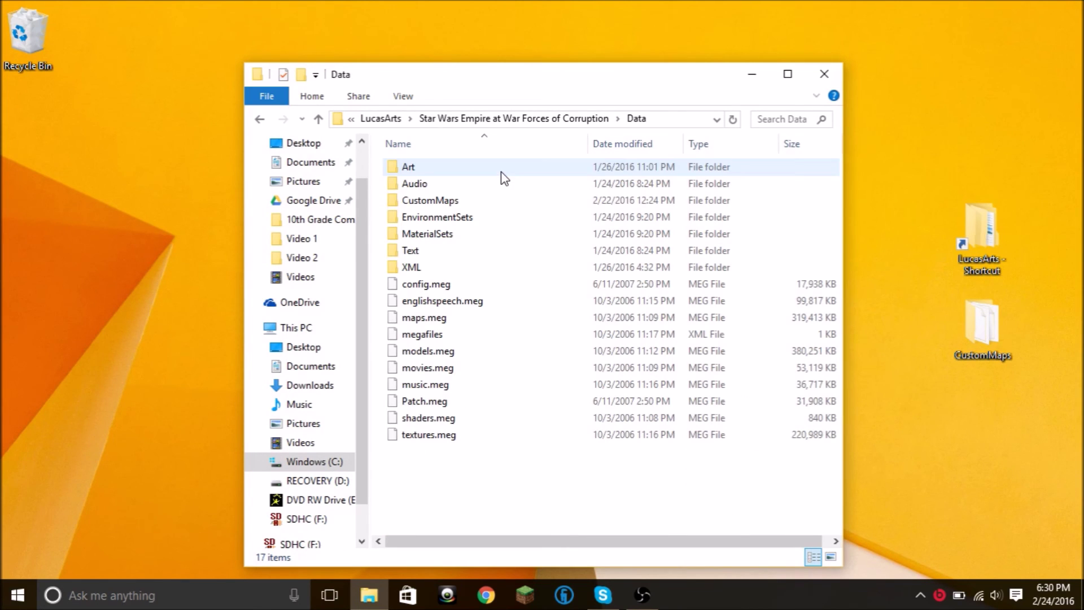
double_click(694, 206)
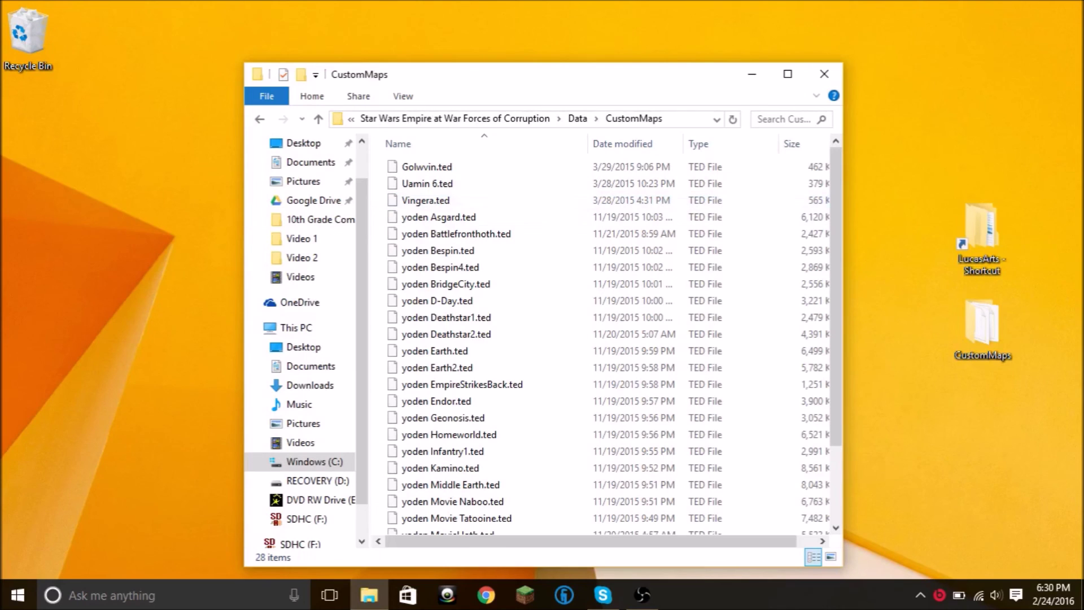
Step: Move wohdroor.ted from the desktop CustomMaps folder into it with administrator permission, then close both windows
double_click(984, 341)
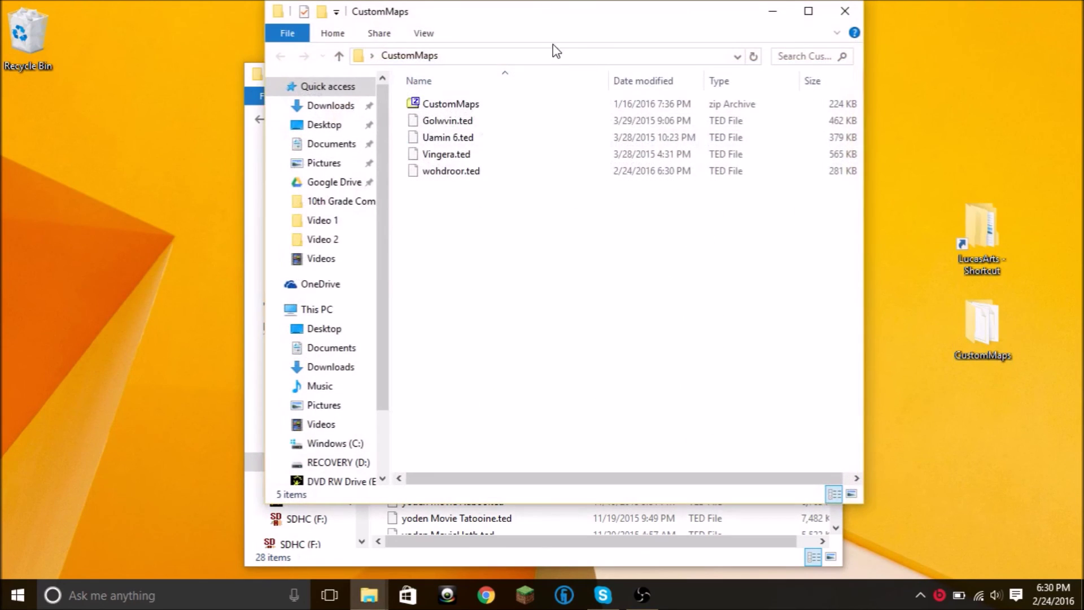
drag(673, 19, 869, 49)
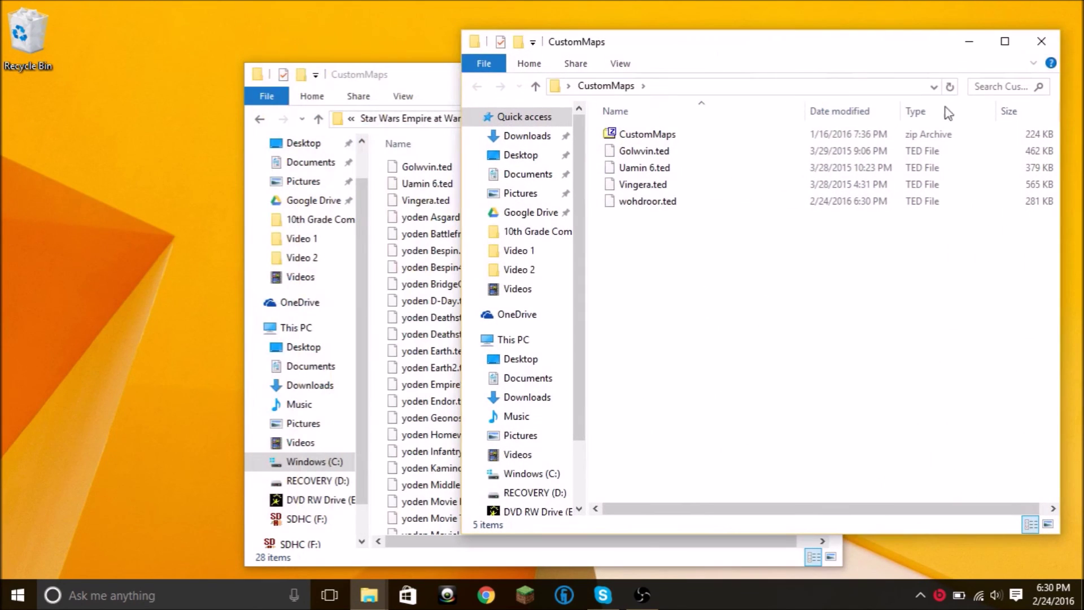
drag(660, 208, 419, 150)
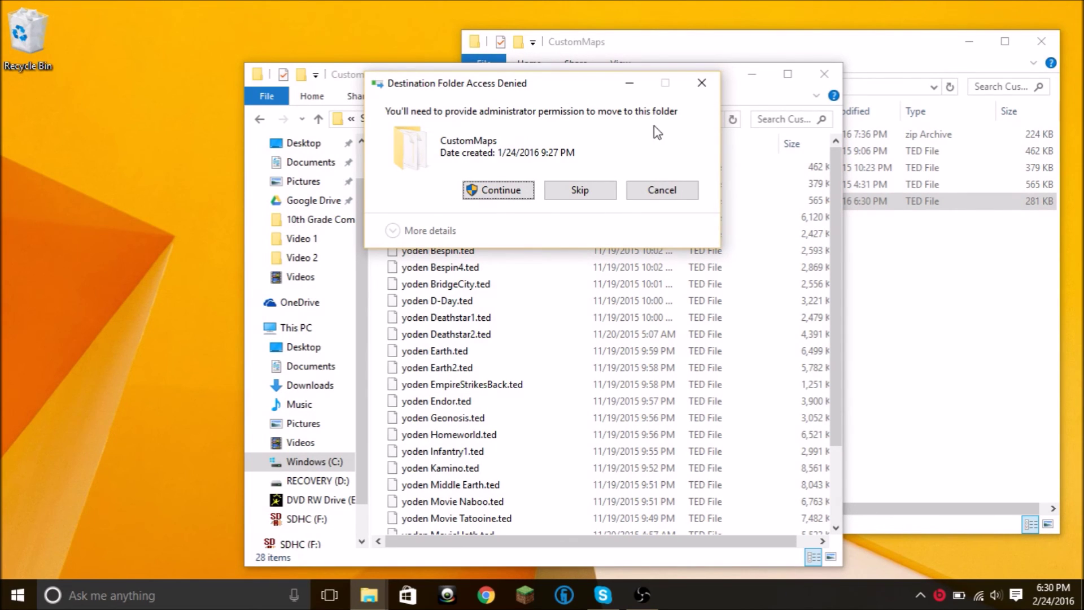
click(498, 190)
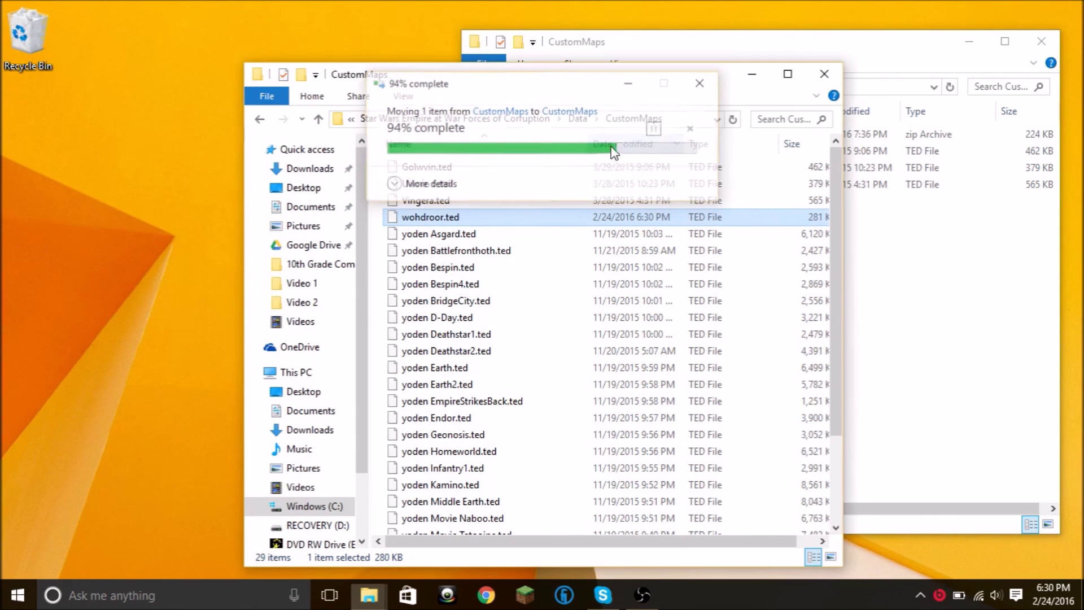
click(824, 74)
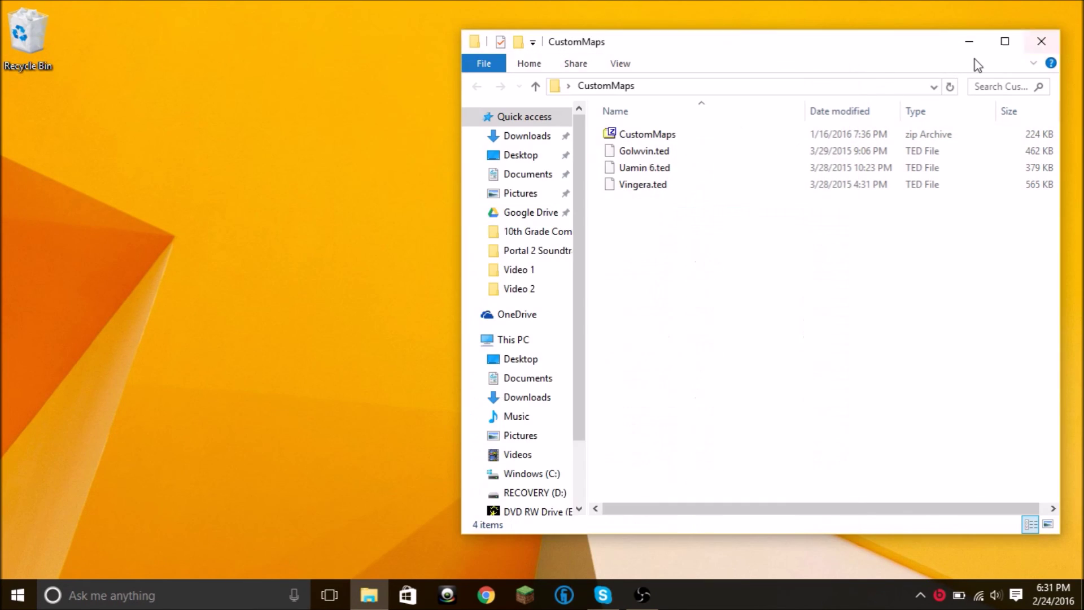
click(1045, 41)
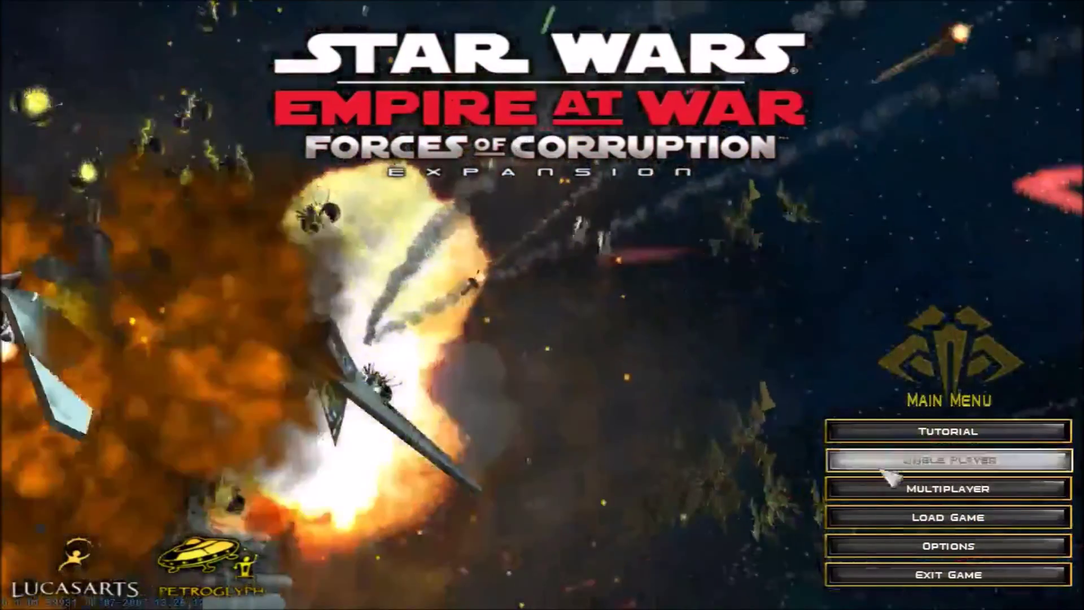
Step: Go to Single Player > Skirmish Battles and switch the map list to Custom Maps
click(902, 461)
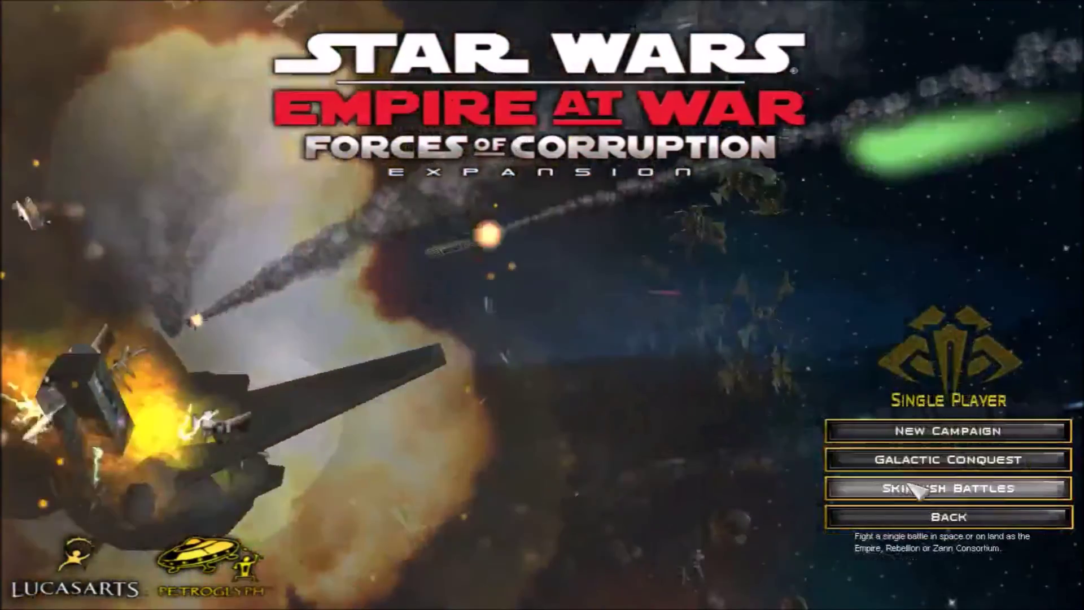
click(917, 488)
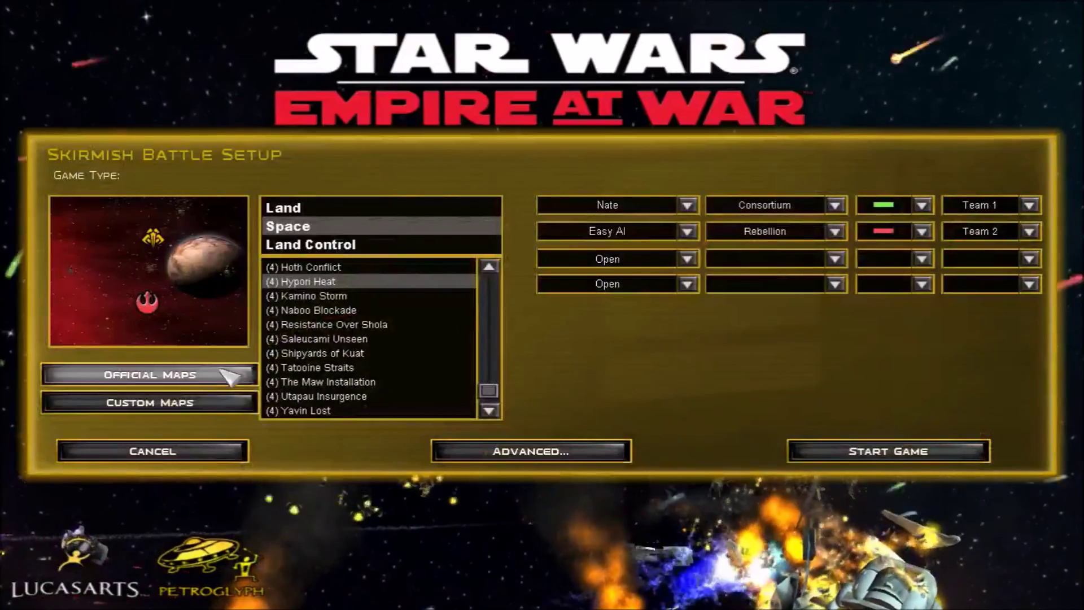
click(223, 402)
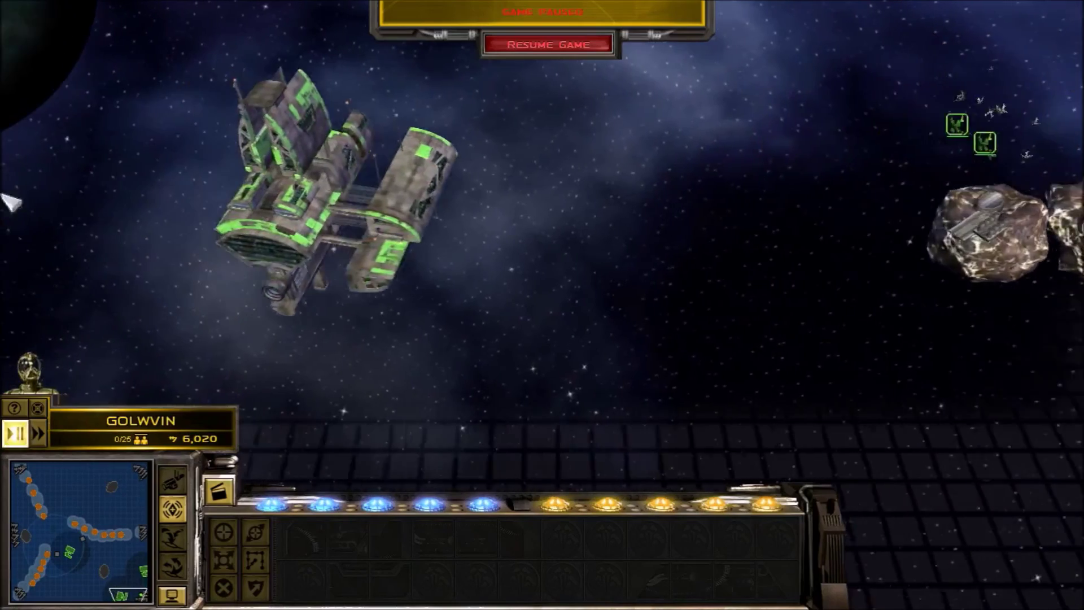
Step: Tour the map's planet, asteroids, moon and space station using the minimap
click(82, 508)
drag(69, 511, 51, 527)
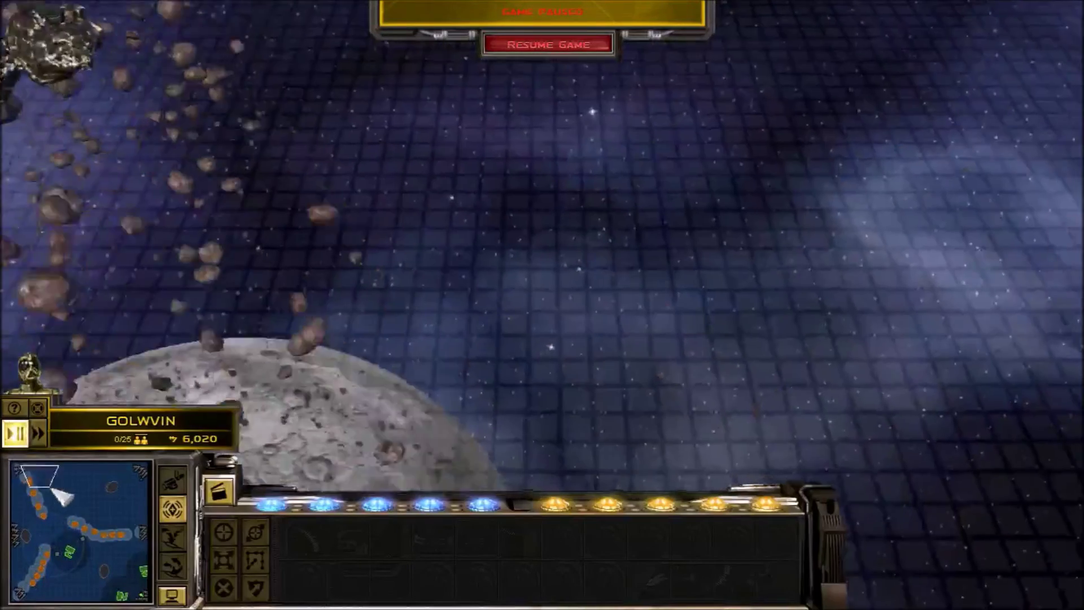
drag(55, 489, 90, 539)
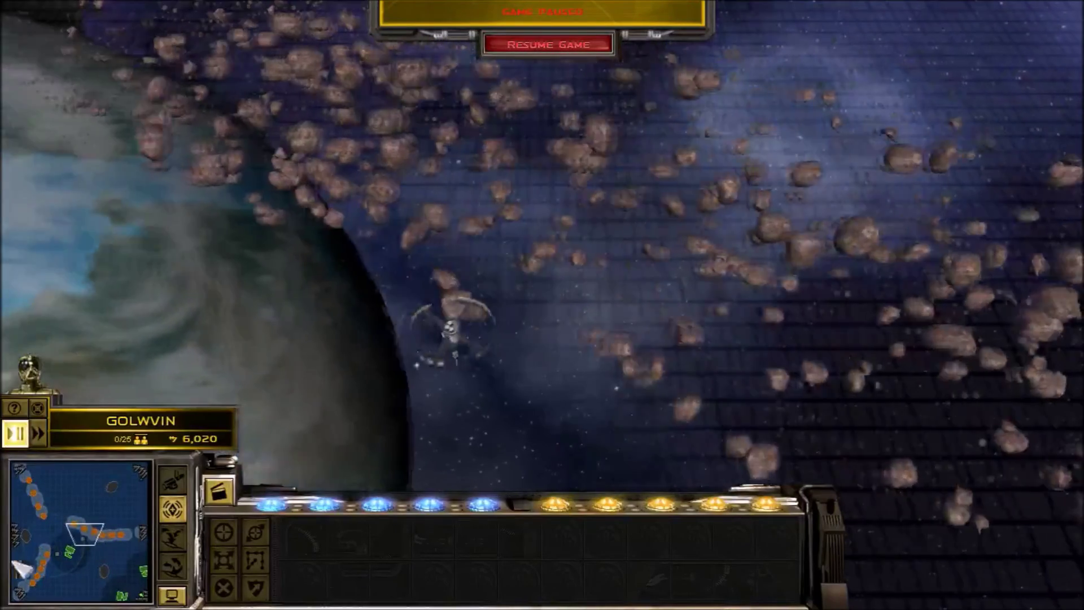
click(68, 547)
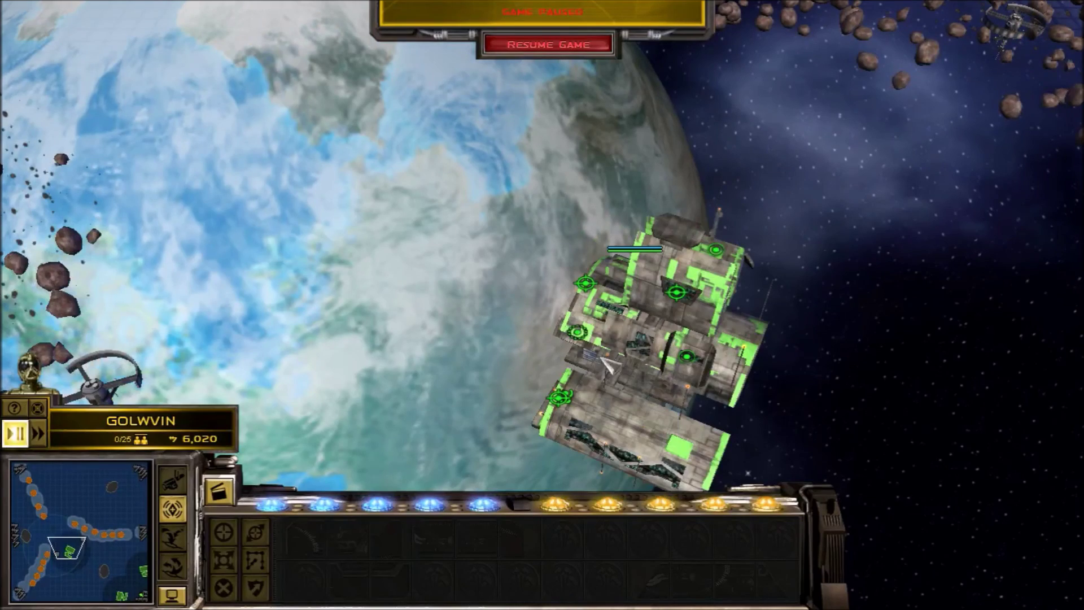
click(609, 361)
click(477, 399)
drag(50, 565, 134, 597)
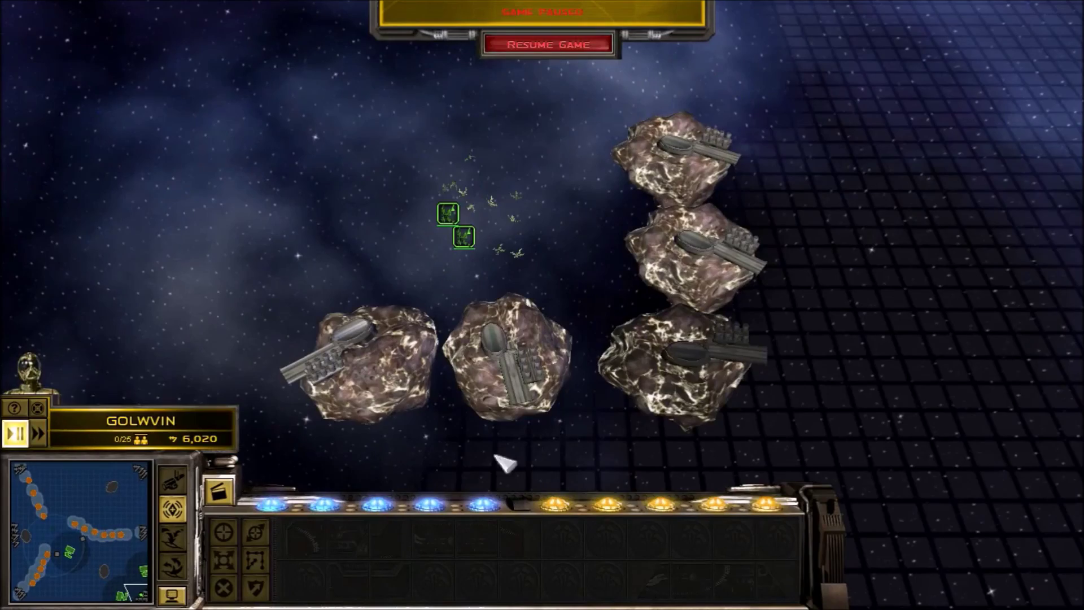
key(Left)
drag(126, 571, 121, 542)
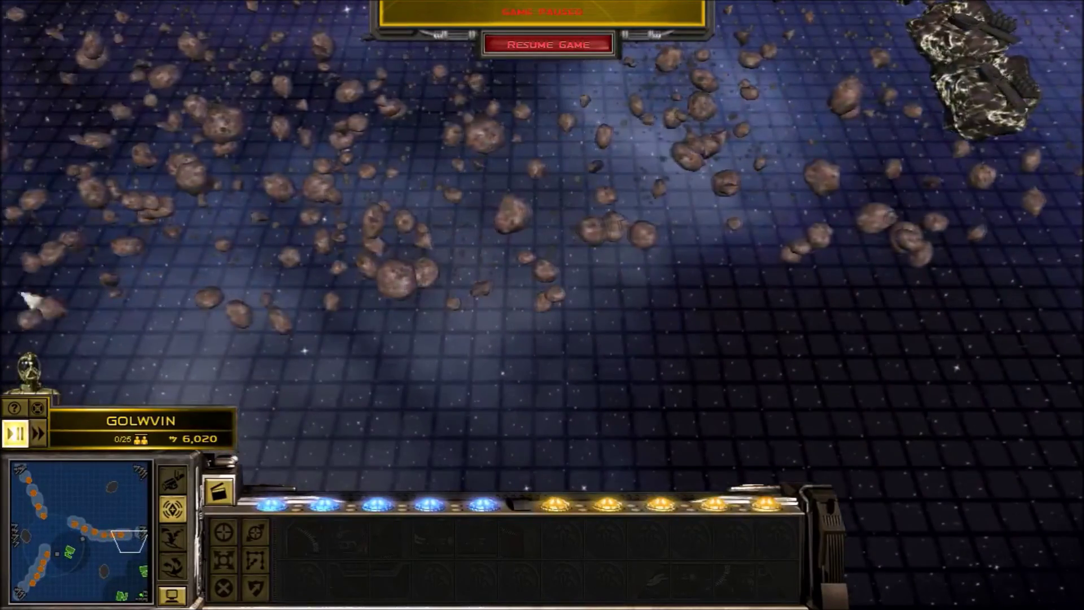
Step: Resume the game, select the fighters and station, and queue the 1200-credit purchase
mouse_move(7, 260)
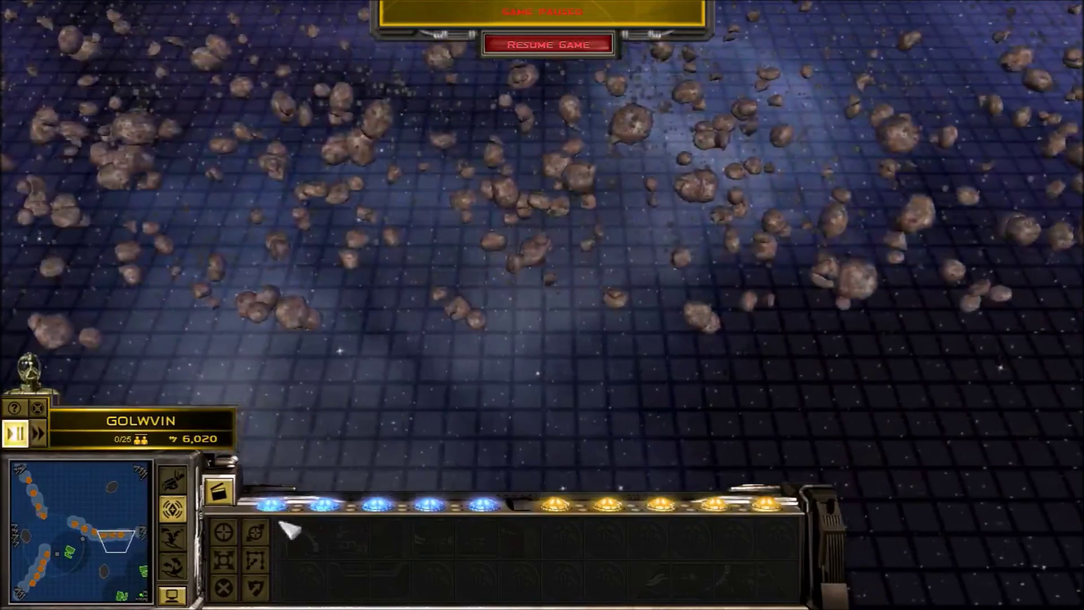
click(508, 44)
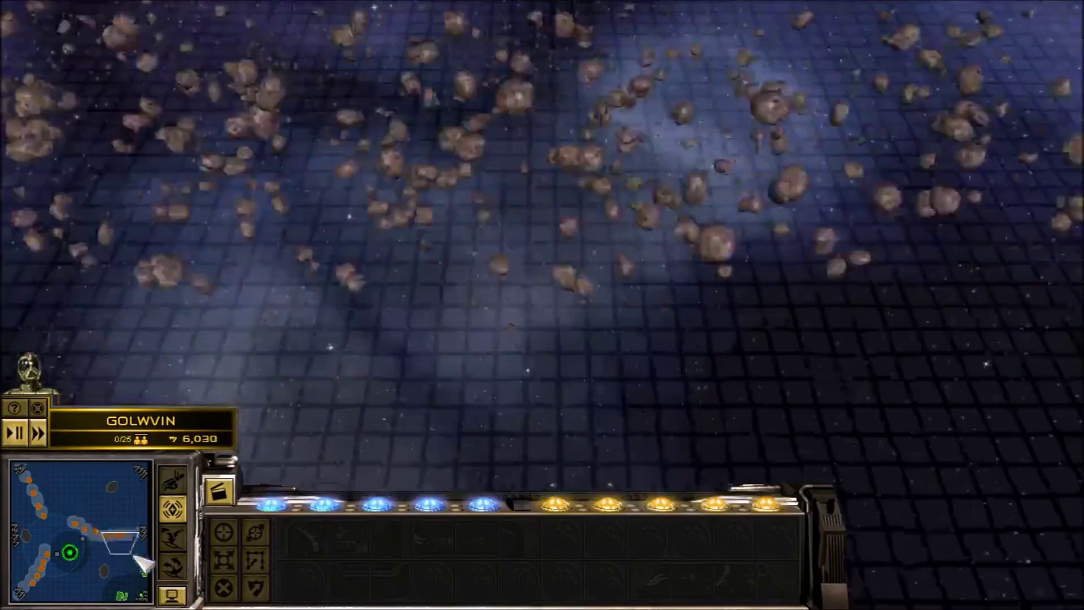
click(135, 587)
click(838, 233)
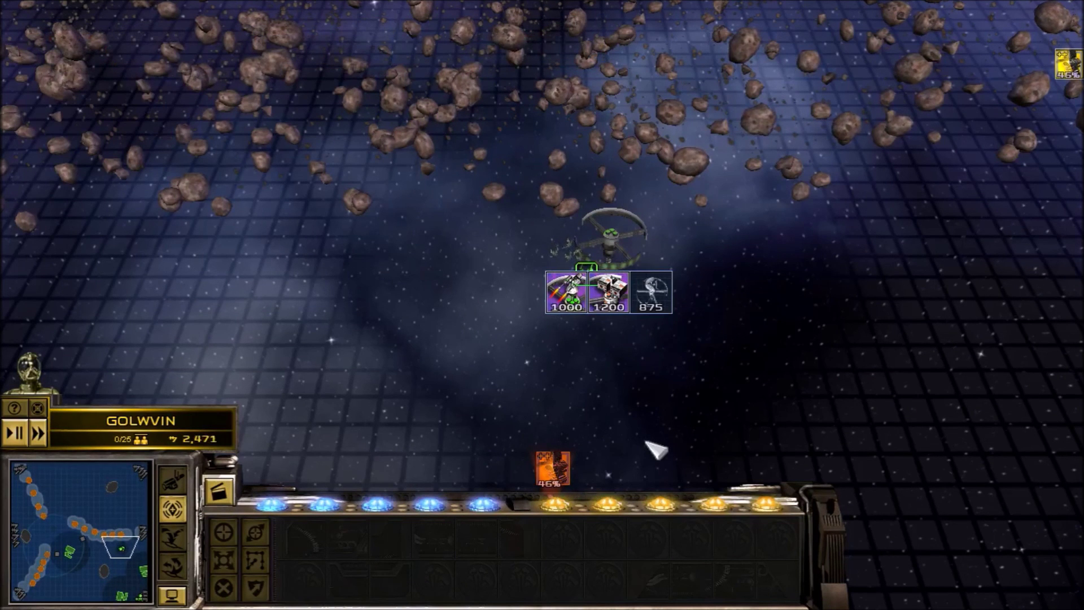
click(598, 288)
drag(539, 244, 748, 346)
click(79, 546)
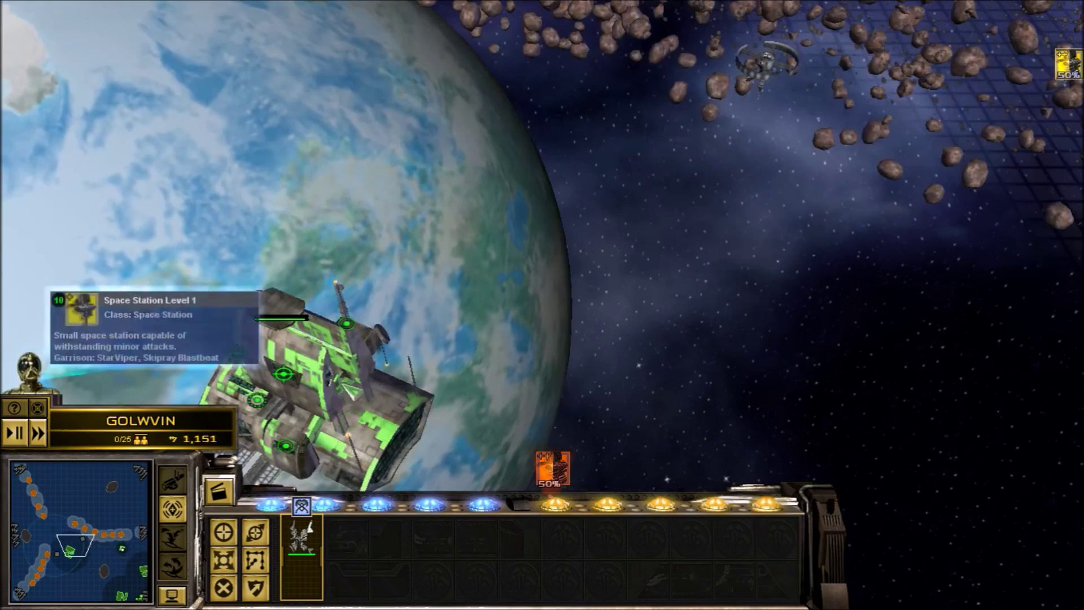